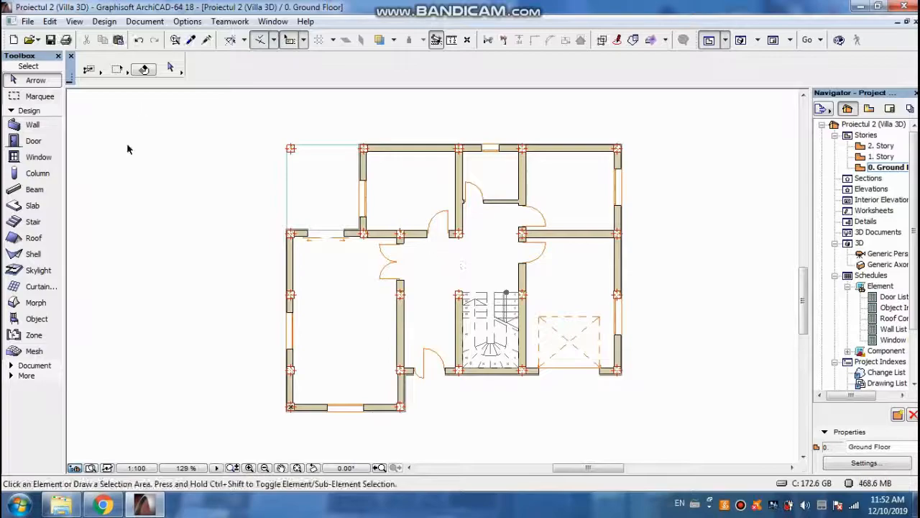
Configure the slab defaults as a basic Concrete - Structural slab with a thickness of 150
scroll(349, 181, up, 2)
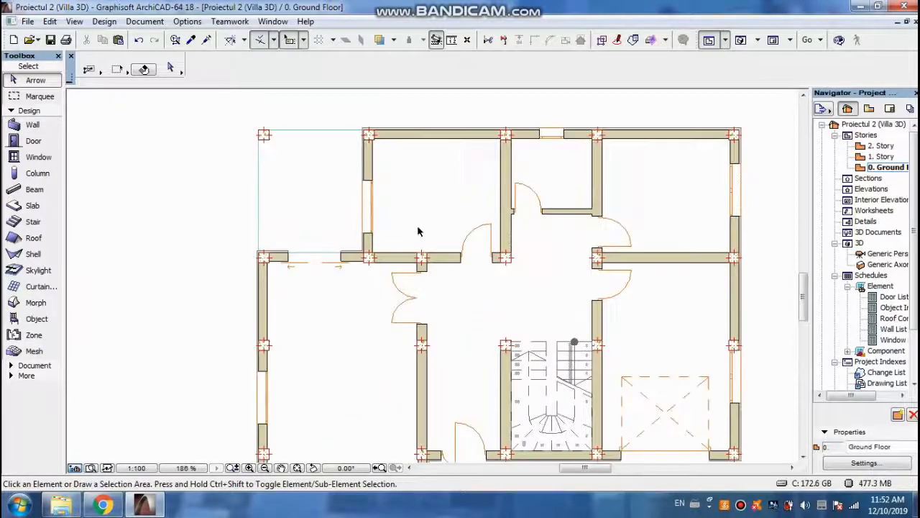
click(33, 206)
click(170, 67)
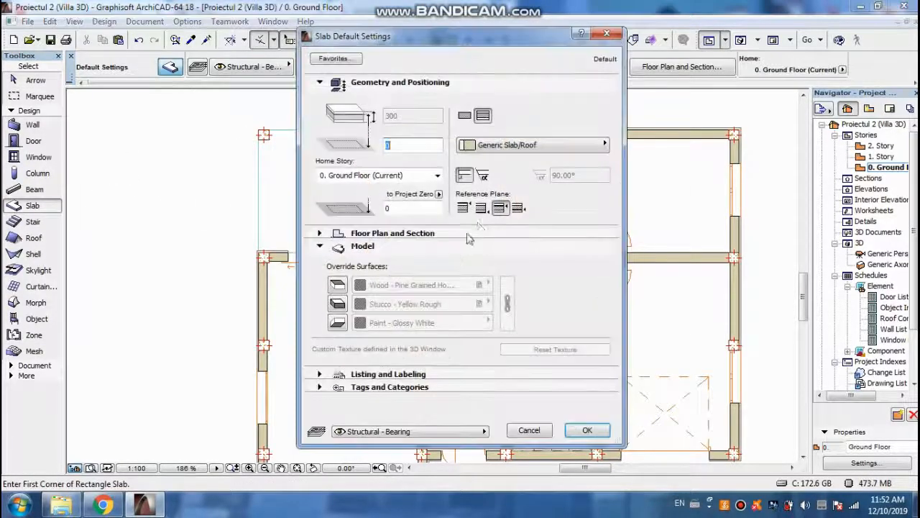
click(464, 115)
text(150)
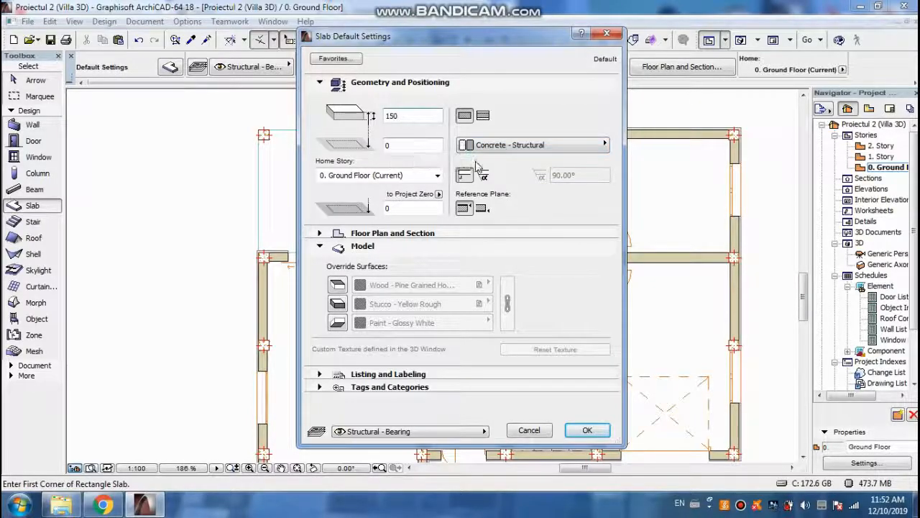
Override the default slab's top surface with Tiles - Tan 30x30 and its edge surface with Stucco - White Rough
click(341, 285)
click(343, 303)
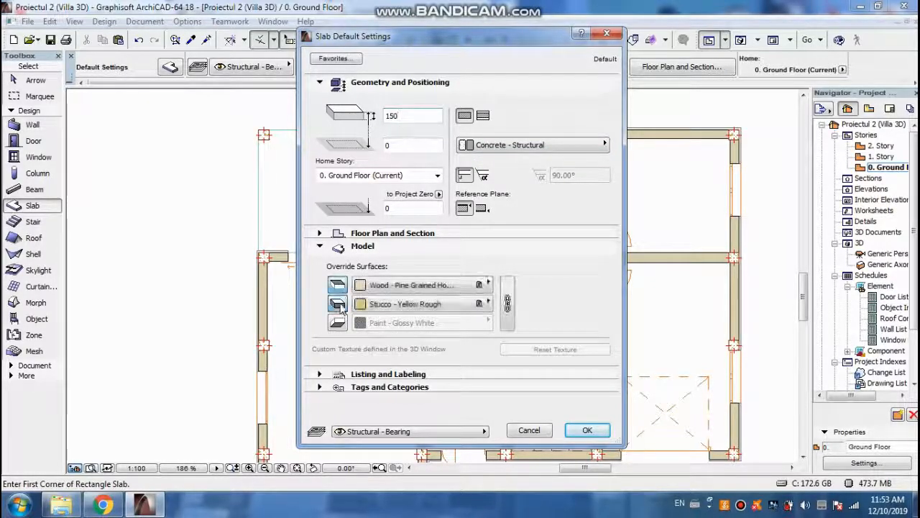
click(339, 303)
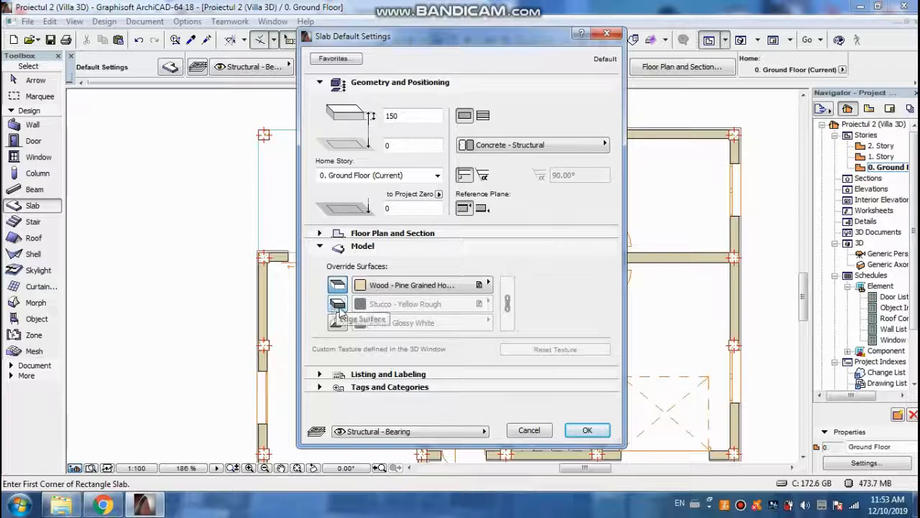
click(338, 305)
click(405, 305)
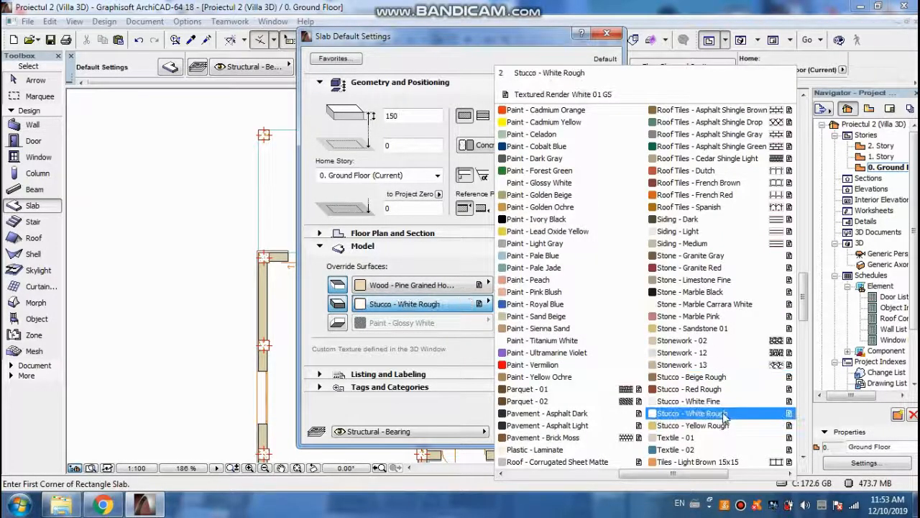
click(744, 420)
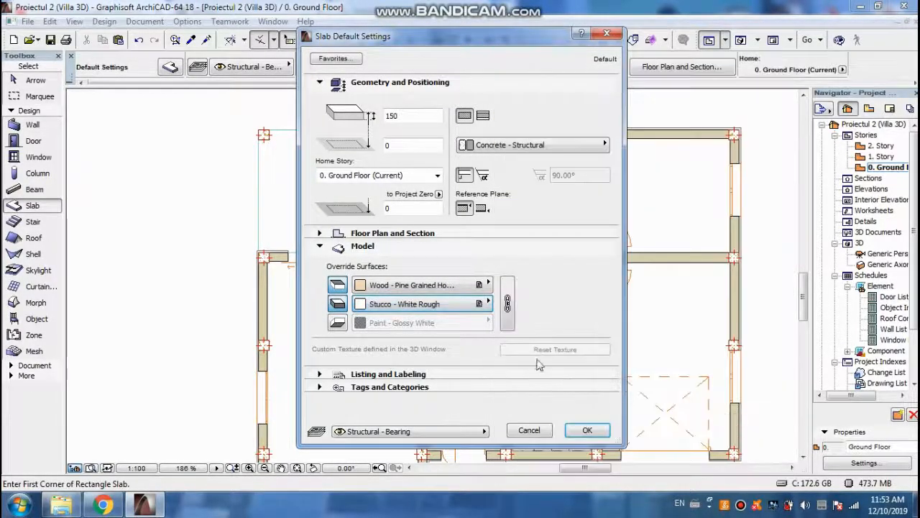
click(407, 286)
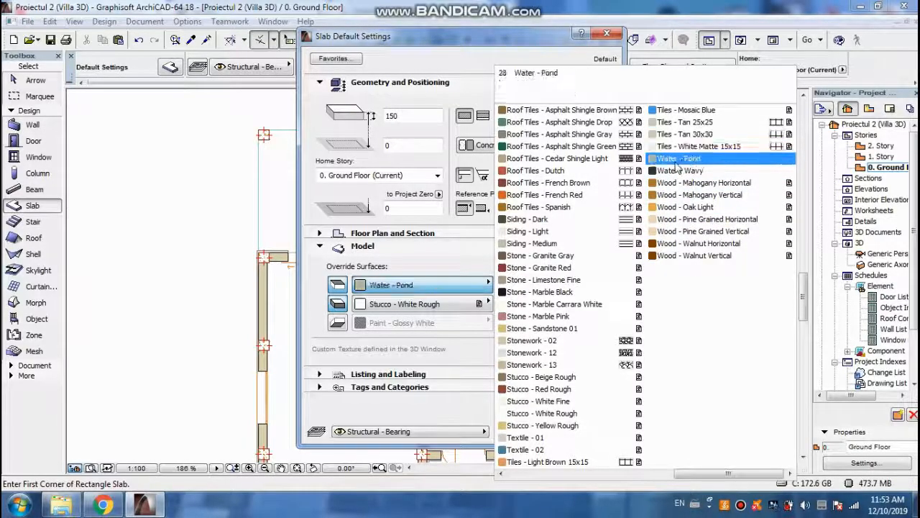
click(702, 137)
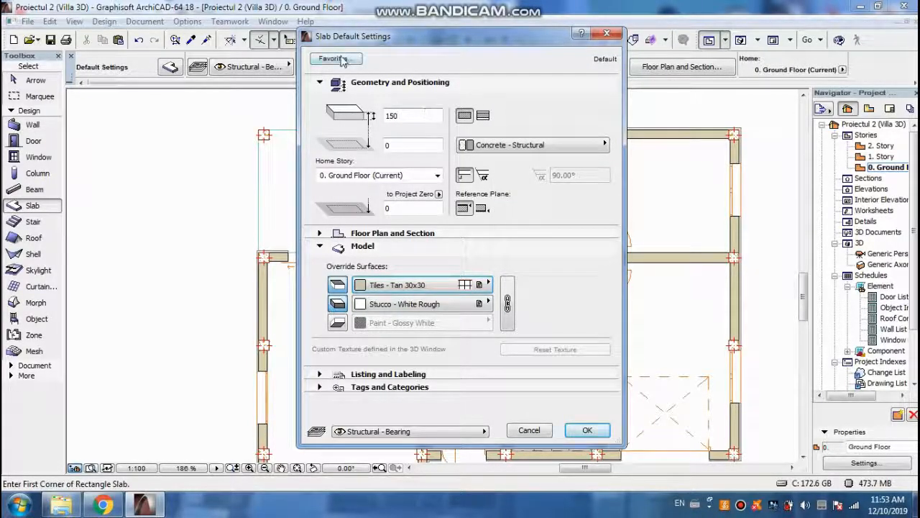
click(588, 431)
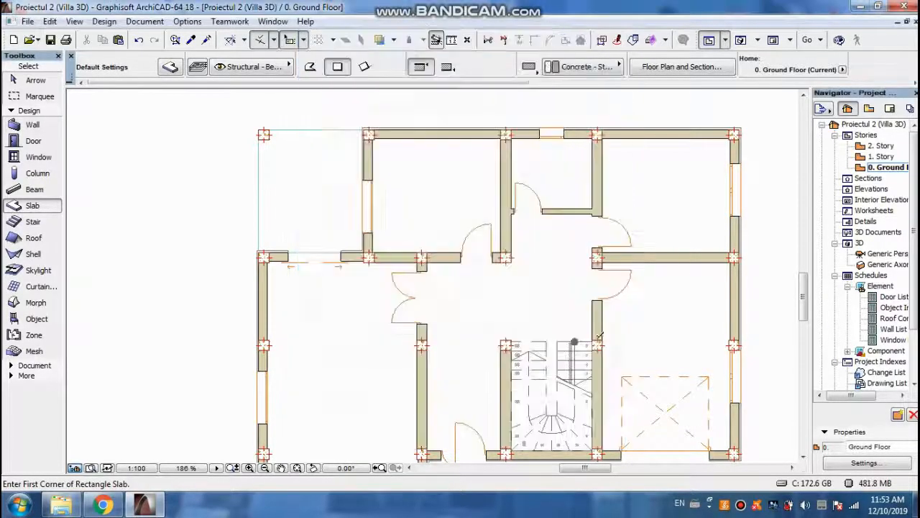
Draw a 4200 by 3800 rectangular slab under the room between the open terrace and the small bathroom, out to its walls' outer corners
scroll(360, 129, up, 5)
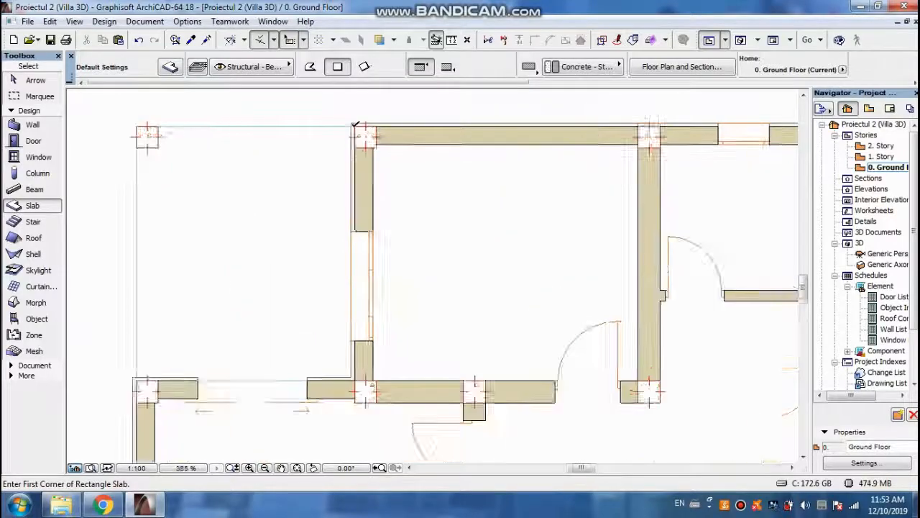
click(357, 124)
scroll(371, 144, down, 5)
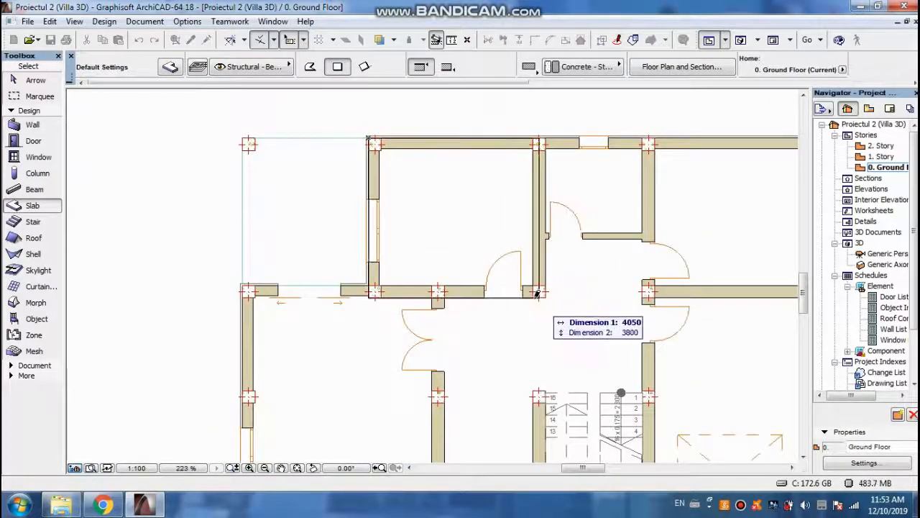
scroll(546, 292, up, 1)
scroll(546, 292, up, 3)
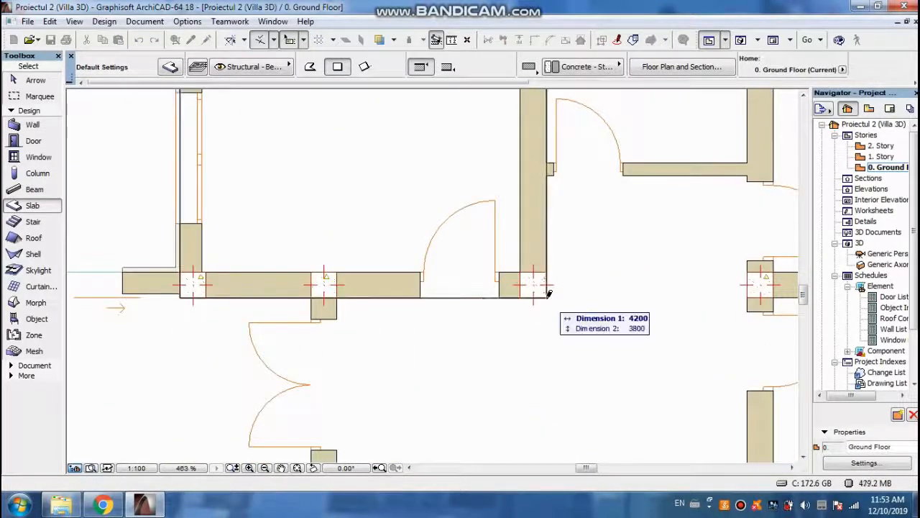
click(548, 292)
scroll(435, 272, down, 6)
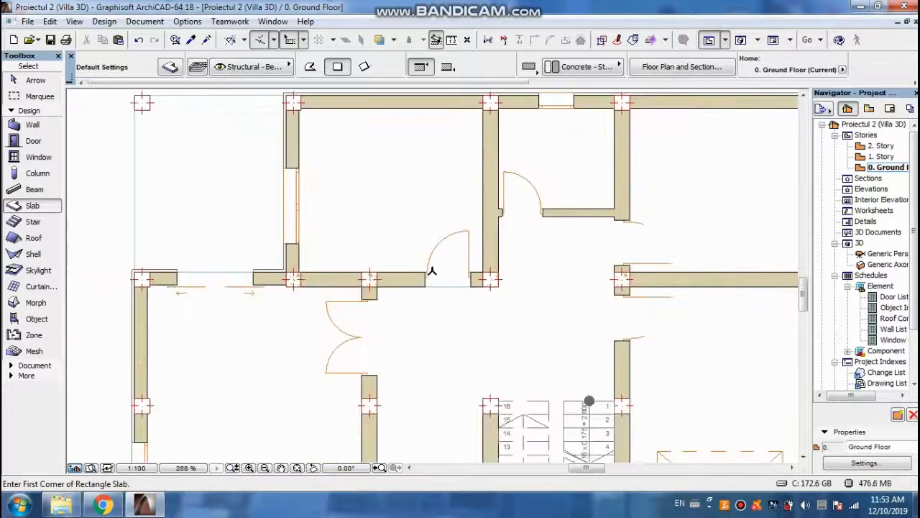
Draw a rectangular slab under the garage, from the wall corner between its two hall-side doors to the building's outer front corner
scroll(544, 269, up, 4)
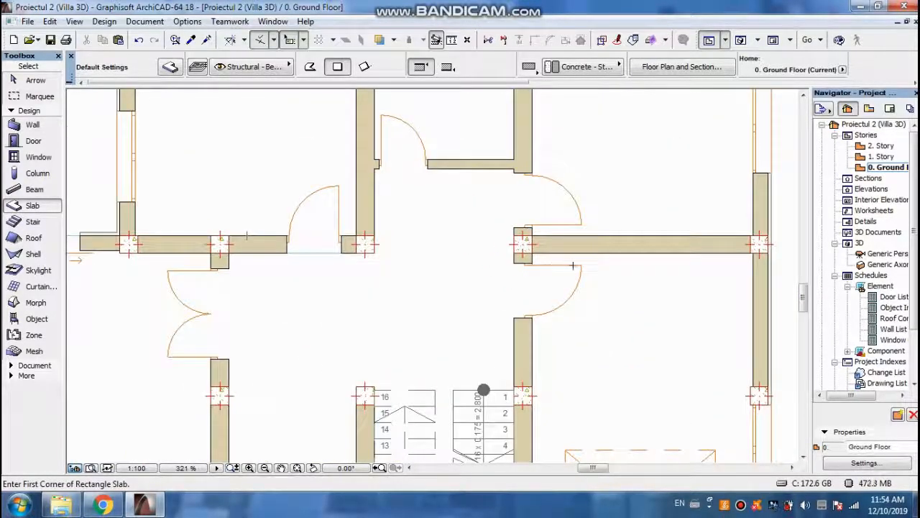
scroll(518, 243, up, 3)
click(509, 227)
scroll(518, 241, down, 4)
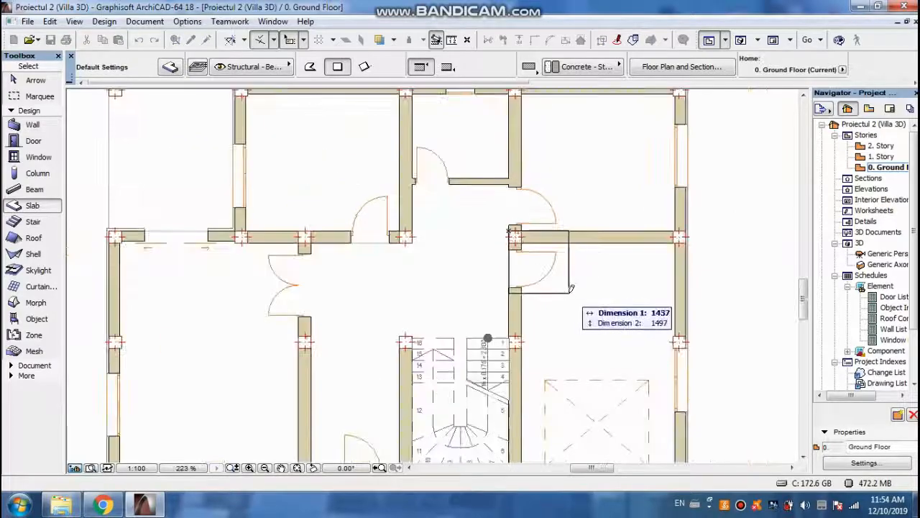
scroll(583, 363, down, 3)
scroll(653, 414, up, 6)
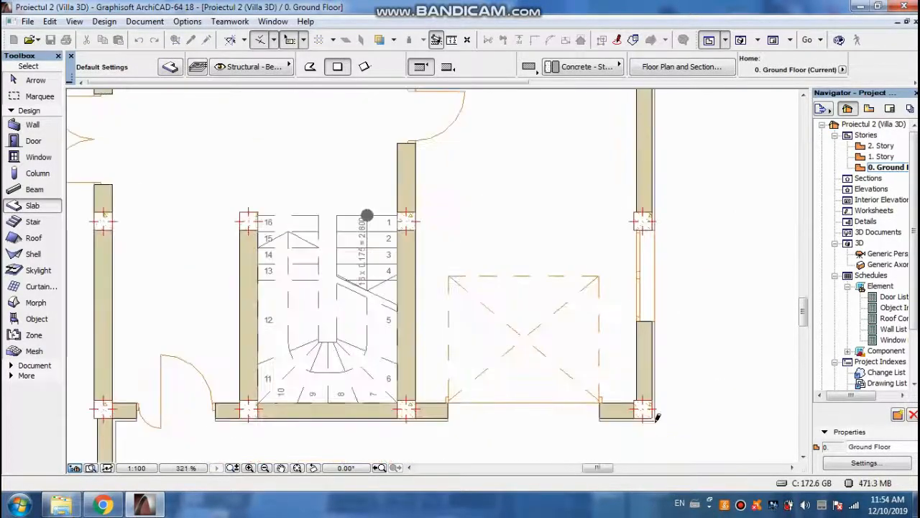
click(653, 414)
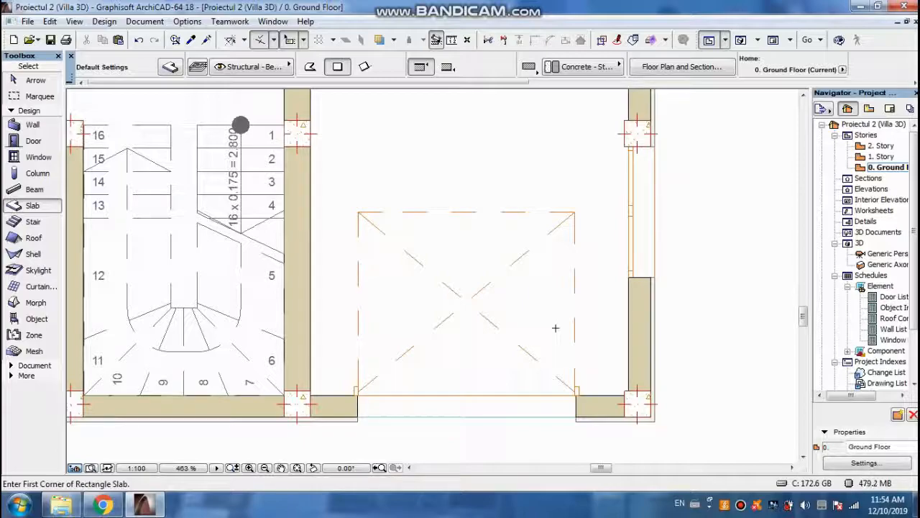
Change the default slab's top surface to Tiles - White Matte 15x15
scroll(522, 420, down, 5)
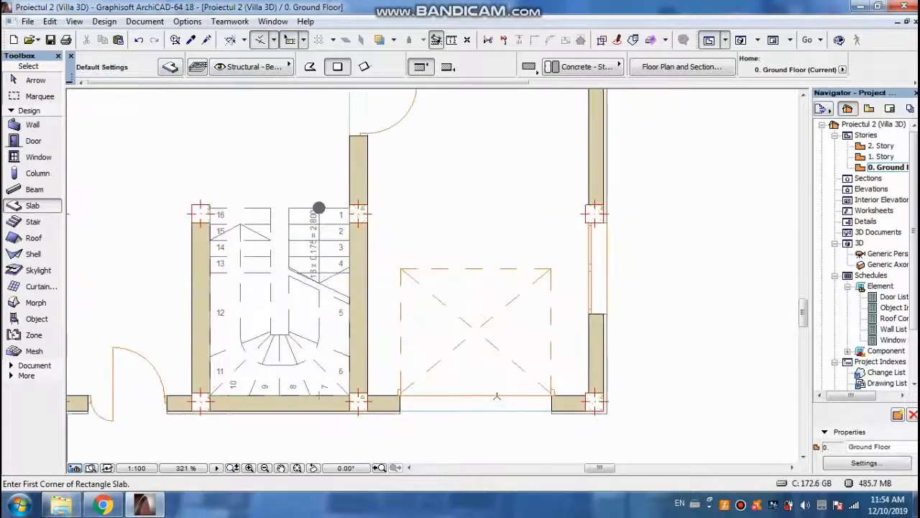
scroll(441, 183, up, 3)
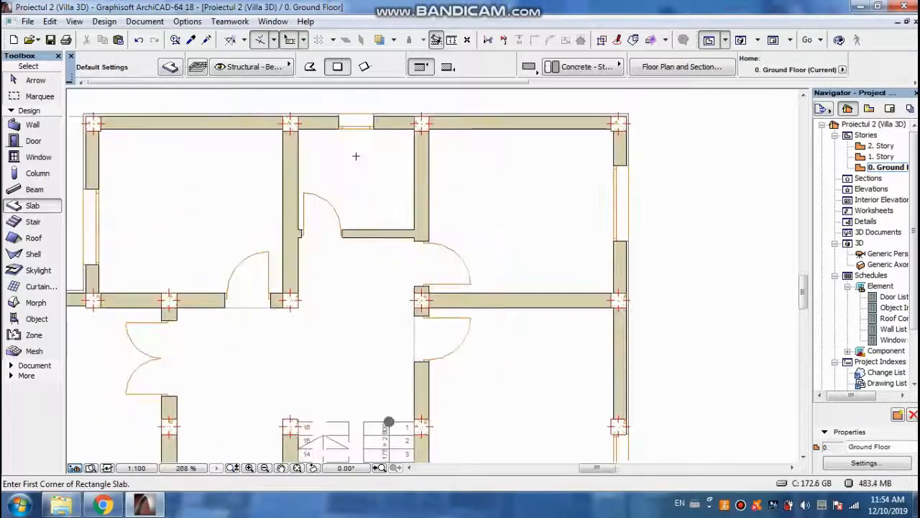
key(Escape)
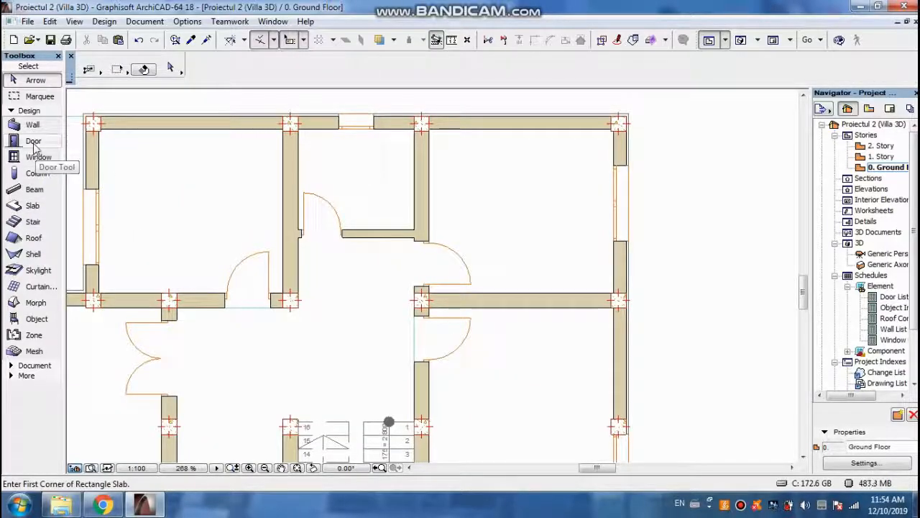
click(30, 206)
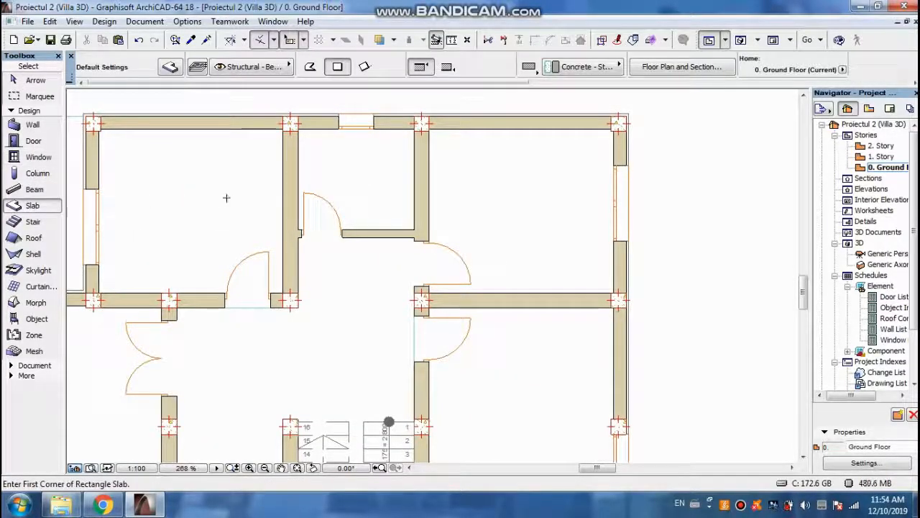
double_click(56, 205)
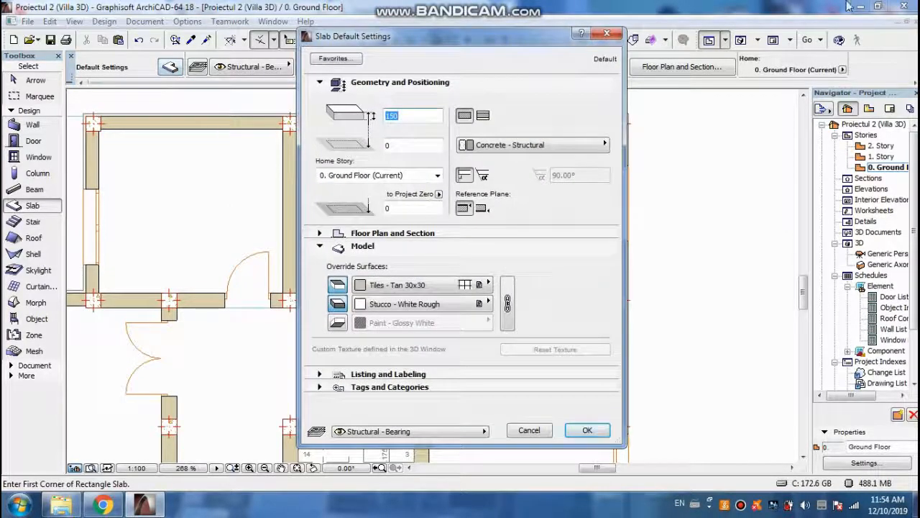
click(396, 285)
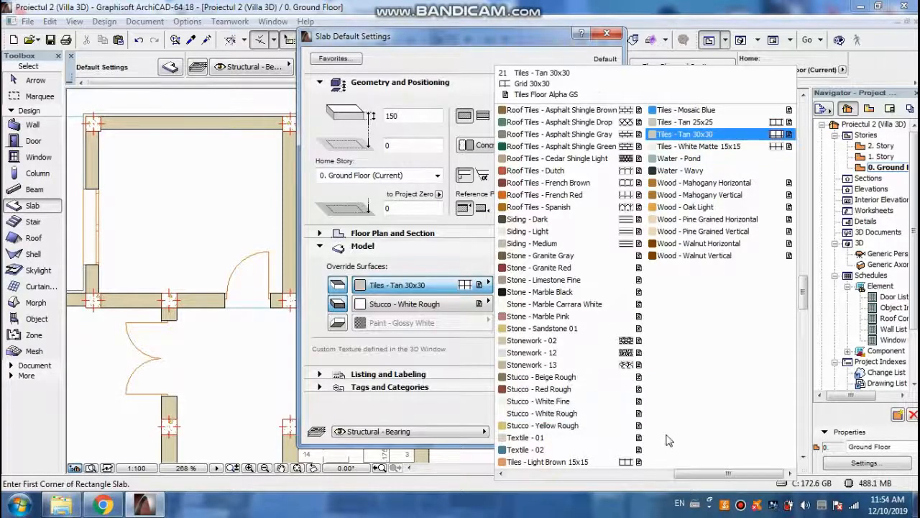
mouse_move(709, 473)
mouse_down()
mouse_move(566, 466)
mouse_move(529, 476)
mouse_move(689, 484)
mouse_up()
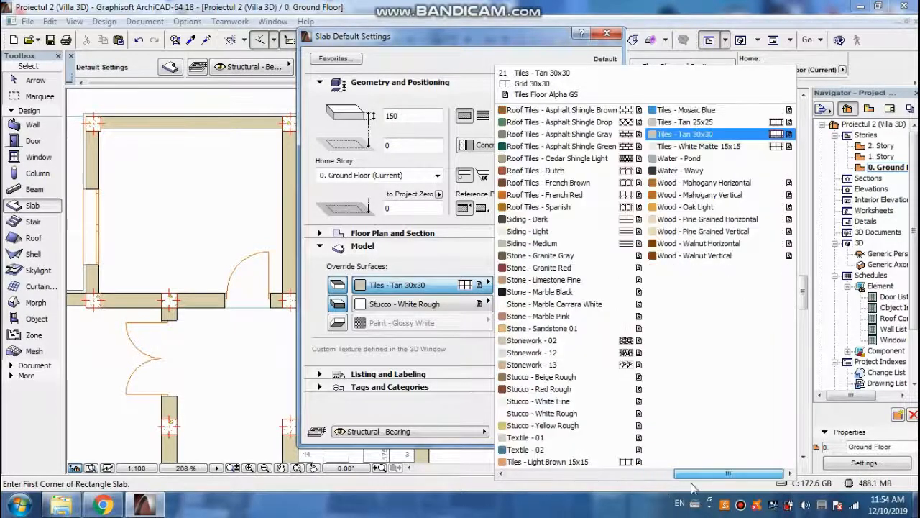
click(692, 147)
click(588, 430)
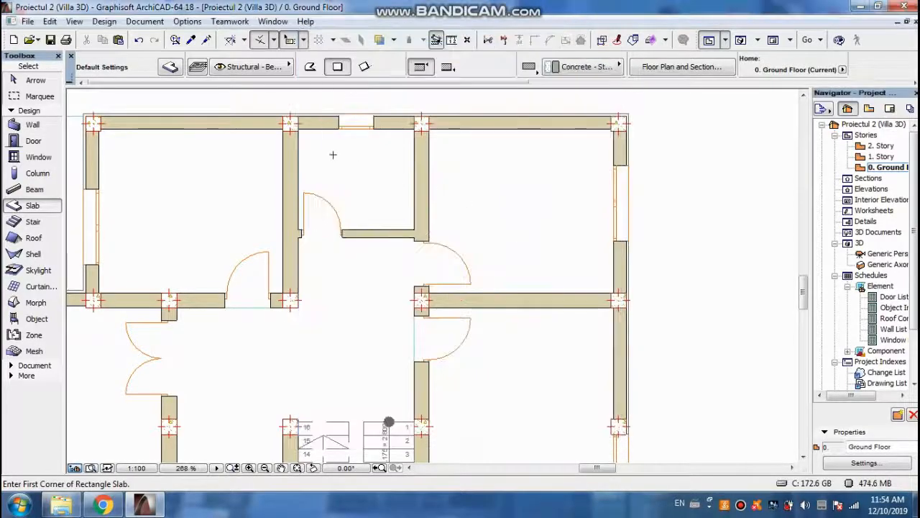
Draw a 2300 by 2400 rectangular slab under the small bathroom, between the two side walls' inner faces
scroll(301, 128, up, 2)
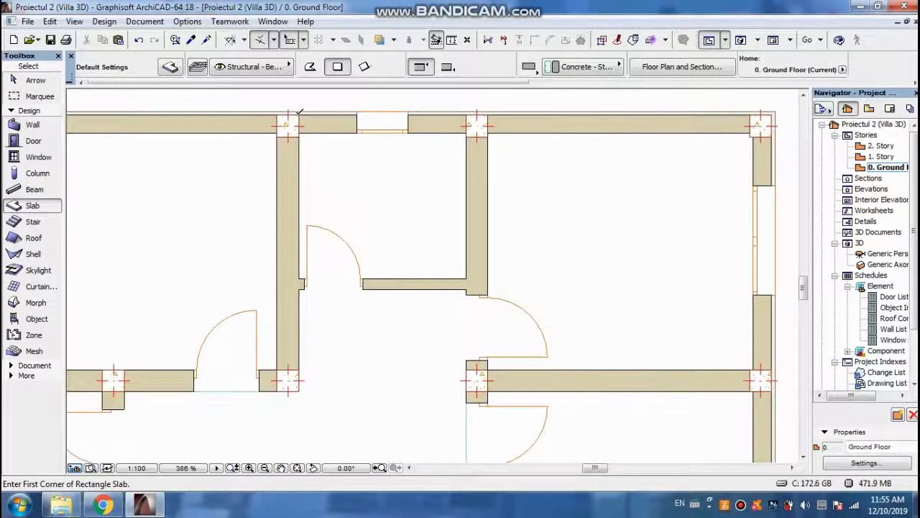
click(300, 115)
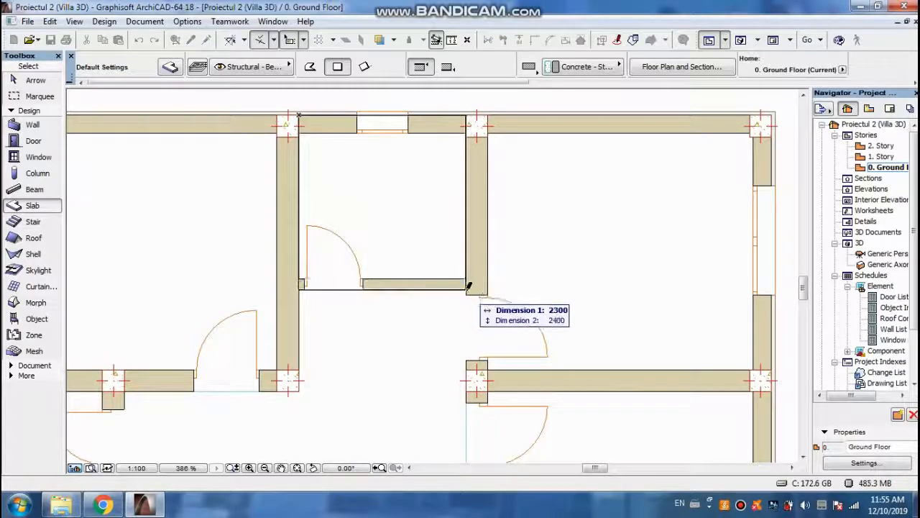
click(467, 289)
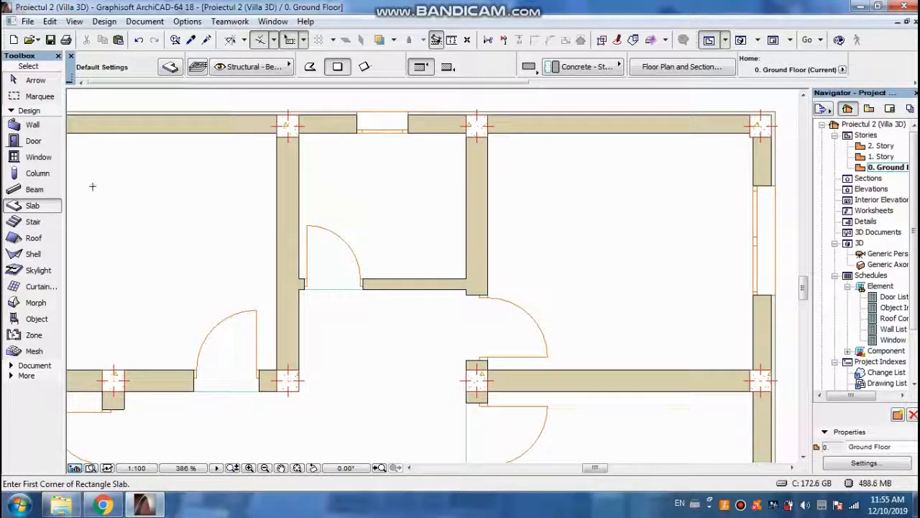
Draw a rectangular slab under the entrance hall, from the column above the double door to the front column beside the stairs
scroll(352, 156, down, 5)
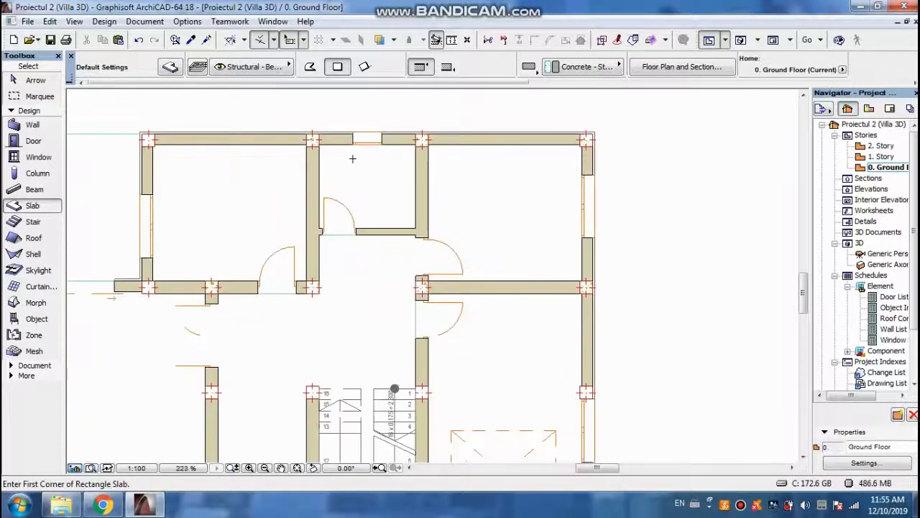
scroll(342, 220, up, 5)
scroll(347, 220, down, 2)
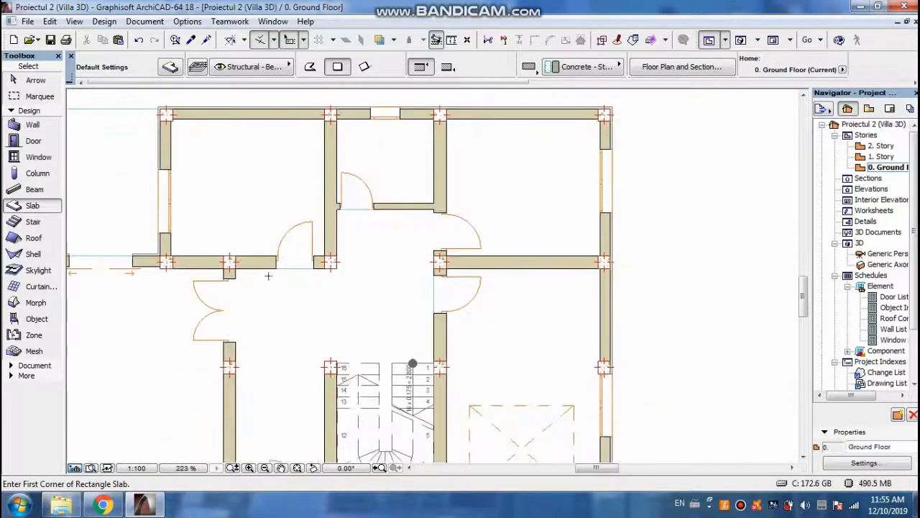
scroll(240, 278, up, 3)
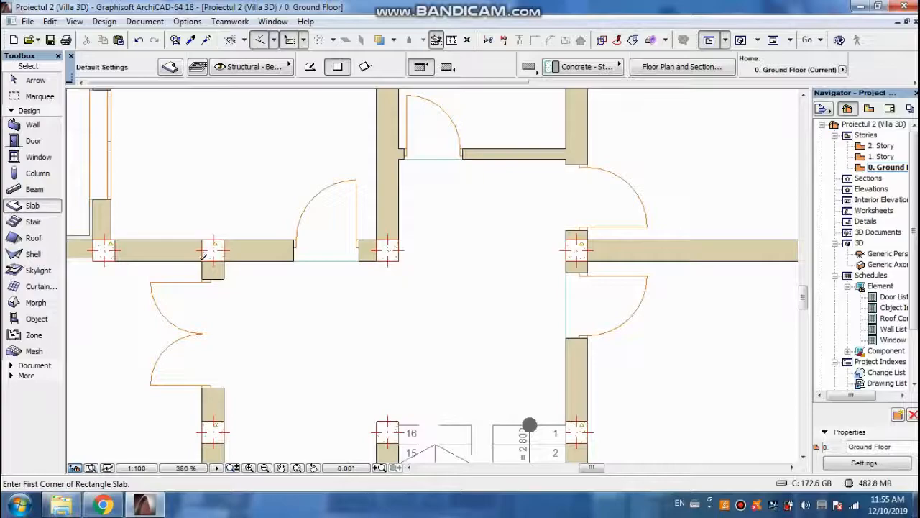
scroll(387, 273, down, 3)
scroll(377, 363, up, 3)
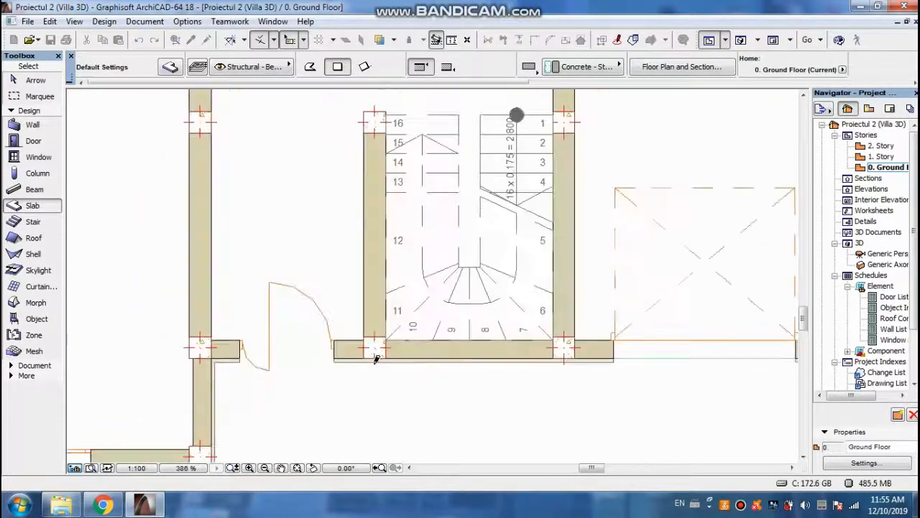
scroll(377, 357, up, 3)
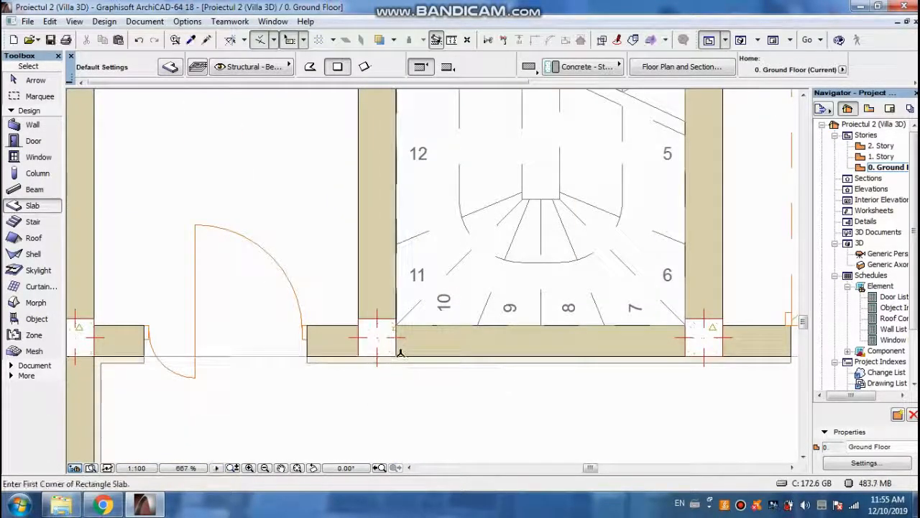
Draw a rectangular slab under the stairs and inner hall, from the front column beside the stairs to the corner where the bathroom wall meets the side wall
middle_drag(408, 341, 400, 320)
click(390, 334)
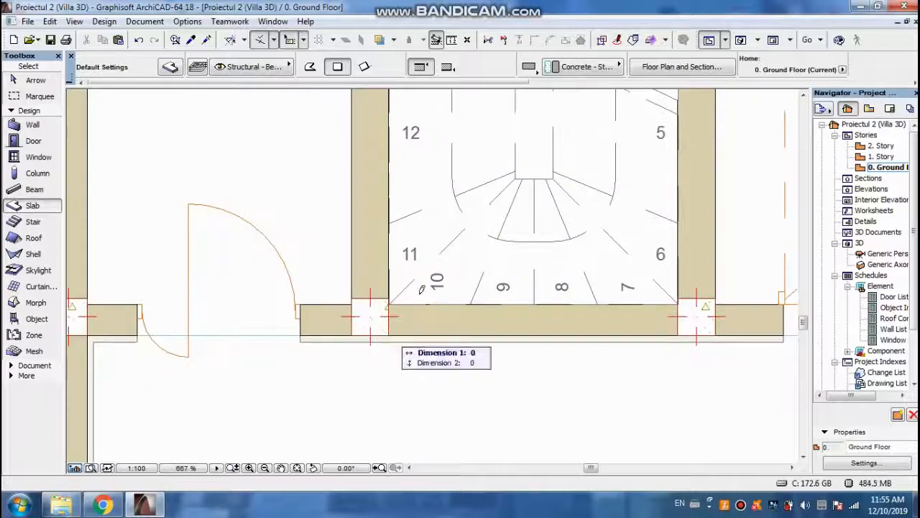
scroll(389, 336, down, 5)
scroll(472, 192, down, 3)
scroll(476, 122, up, 4)
scroll(479, 124, up, 2)
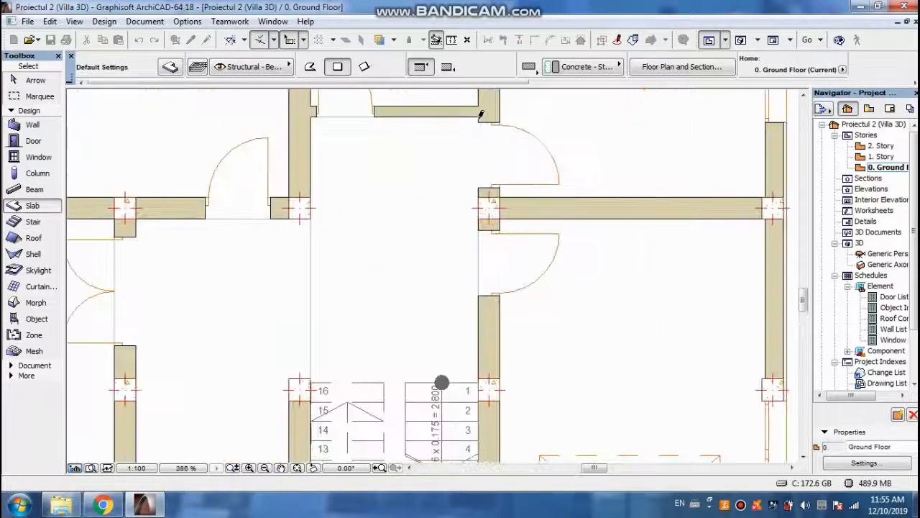
click(478, 116)
scroll(393, 191, down, 3)
scroll(394, 191, down, 2)
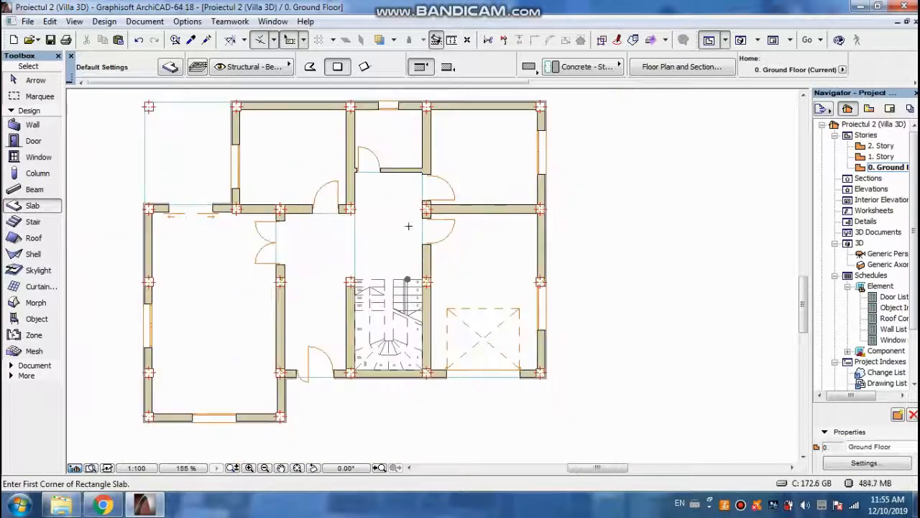
scroll(479, 176, up, 1)
scroll(476, 178, up, 1)
scroll(475, 207, down, 1)
scroll(490, 148, up, 1)
key(Escape)
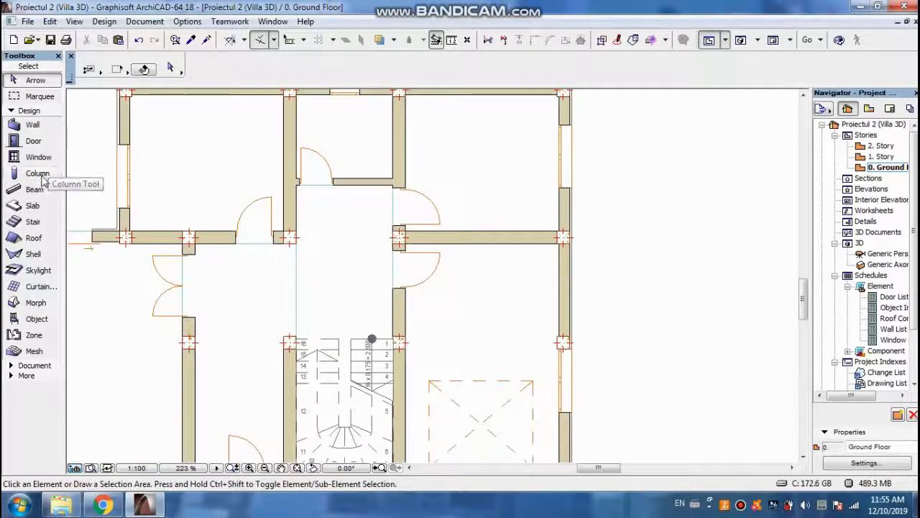
Change the default slab's top surface to Wood - Oak Light
click(33, 206)
click(171, 67)
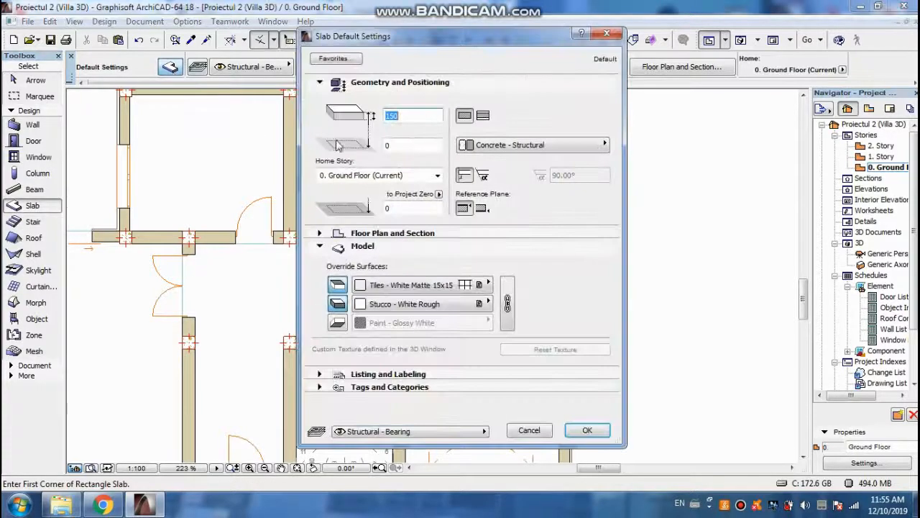
click(394, 291)
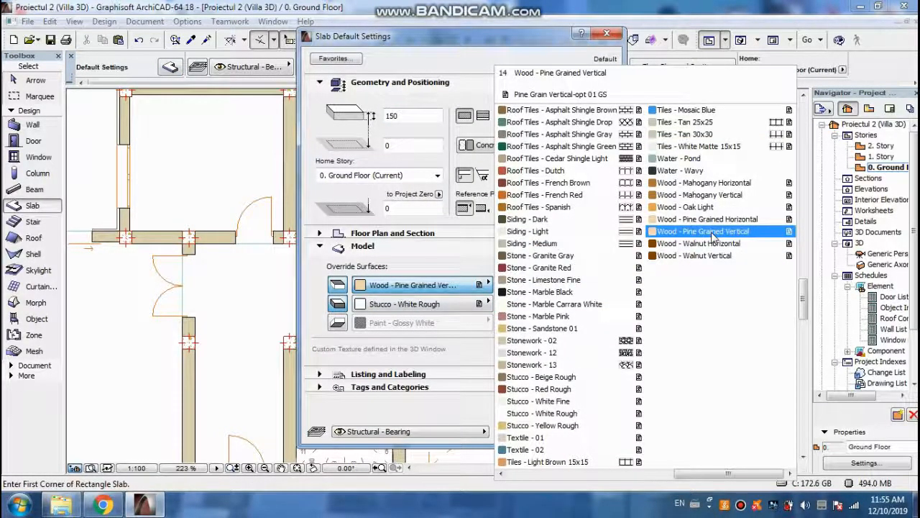
click(701, 207)
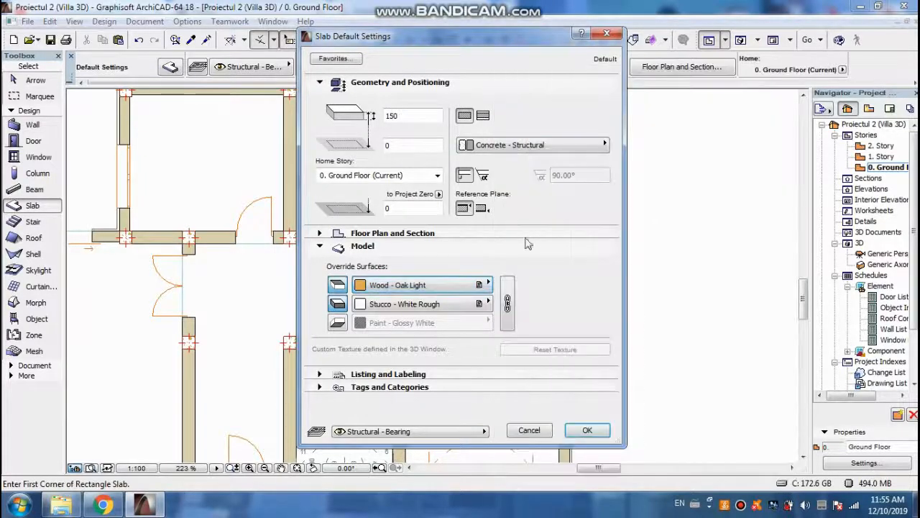
click(587, 430)
Draw a 4200 by 3500 rectangular slab under the corner room behind the garage, ending at the building's outer side face
scroll(439, 150, up, 3)
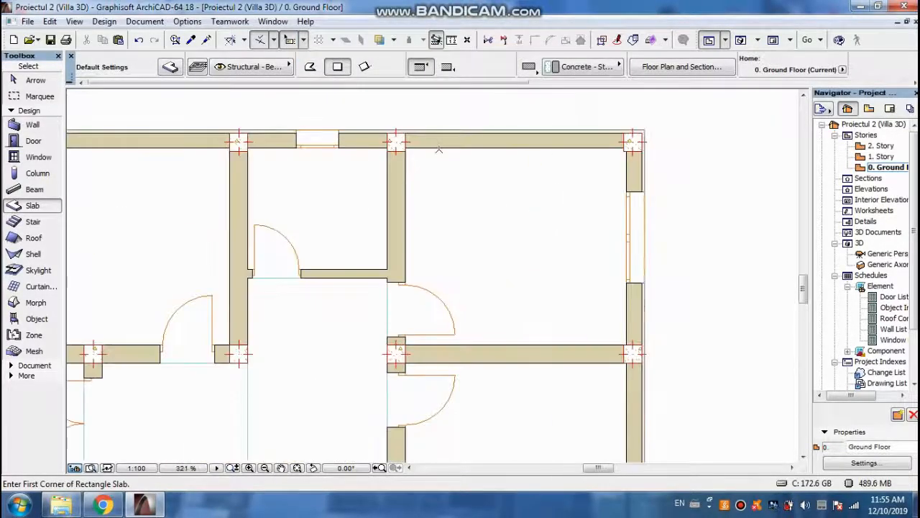
click(388, 133)
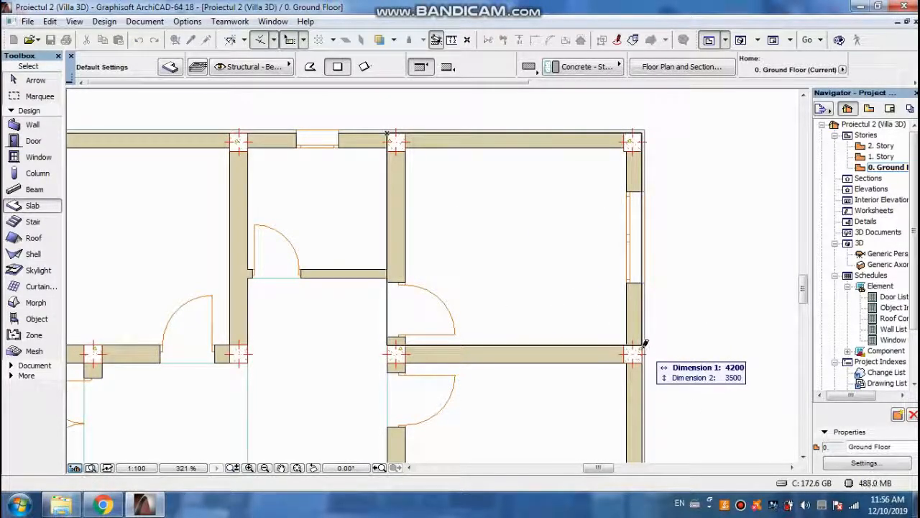
click(645, 343)
scroll(561, 212, down, 5)
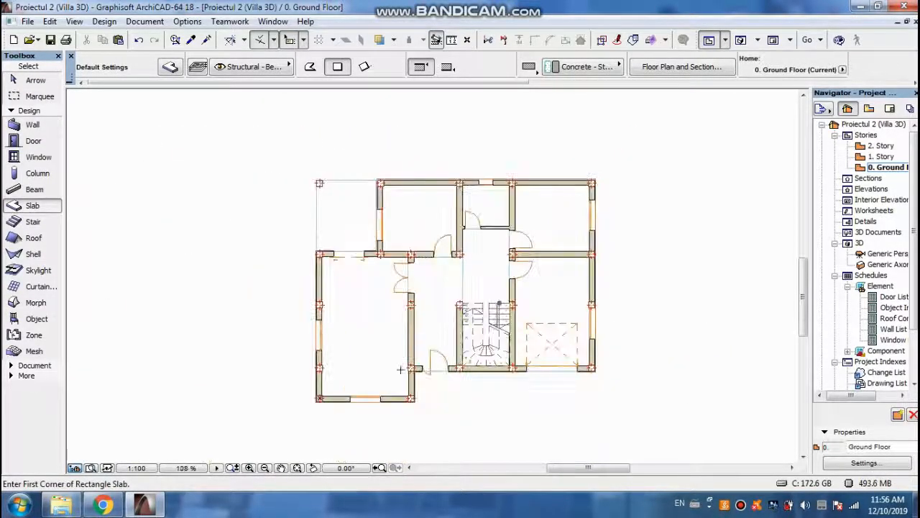
Change the default slab's top surface to Wood - Pine Grained Horizontal
double_click(36, 205)
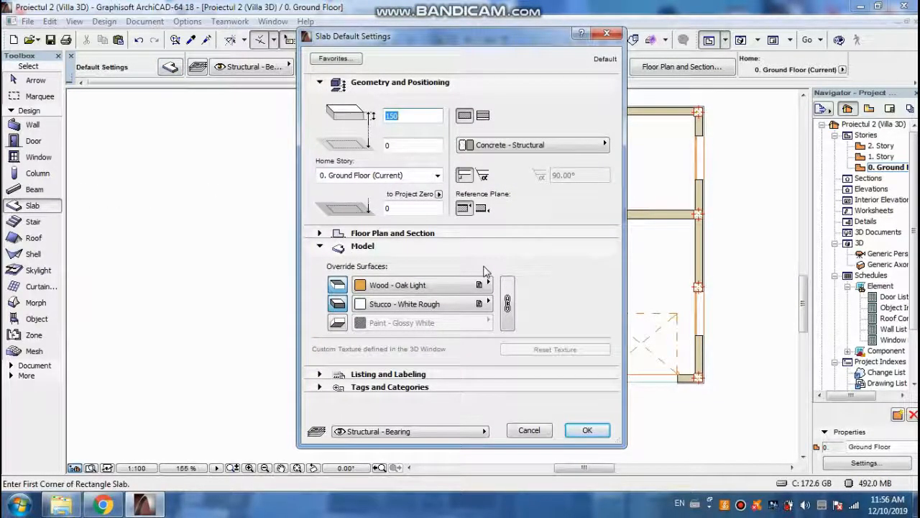
click(479, 284)
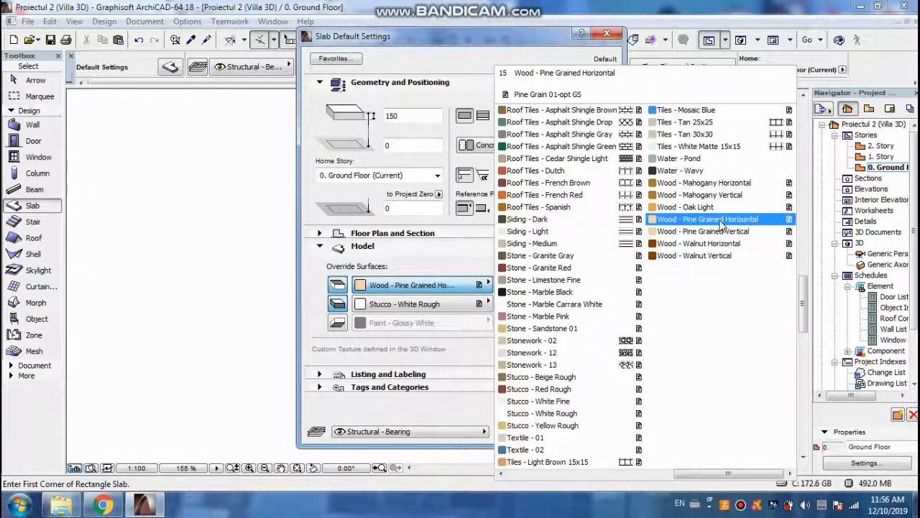
click(722, 225)
click(589, 430)
Draw a rectangular slab of about 4800 by 7450 under the large living room, between its diagonally opposite outer corners
scroll(292, 199, up, 5)
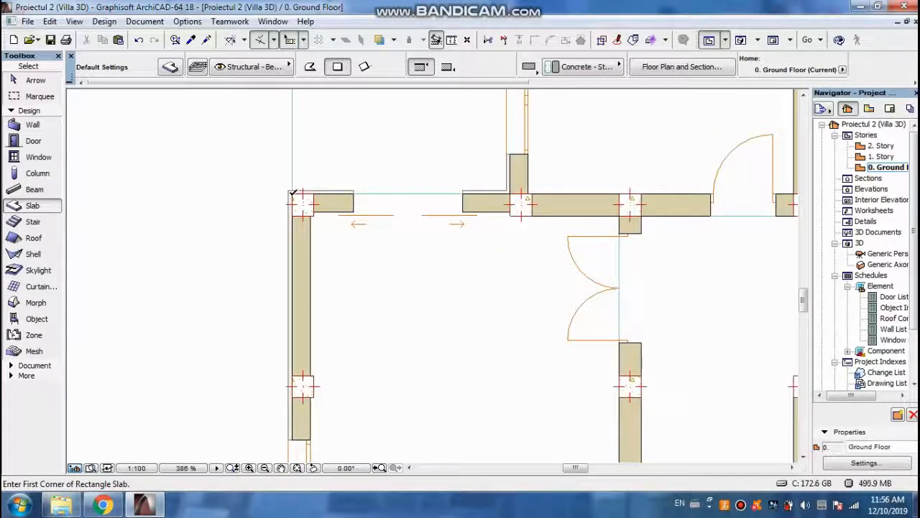
scroll(291, 188, up, 2)
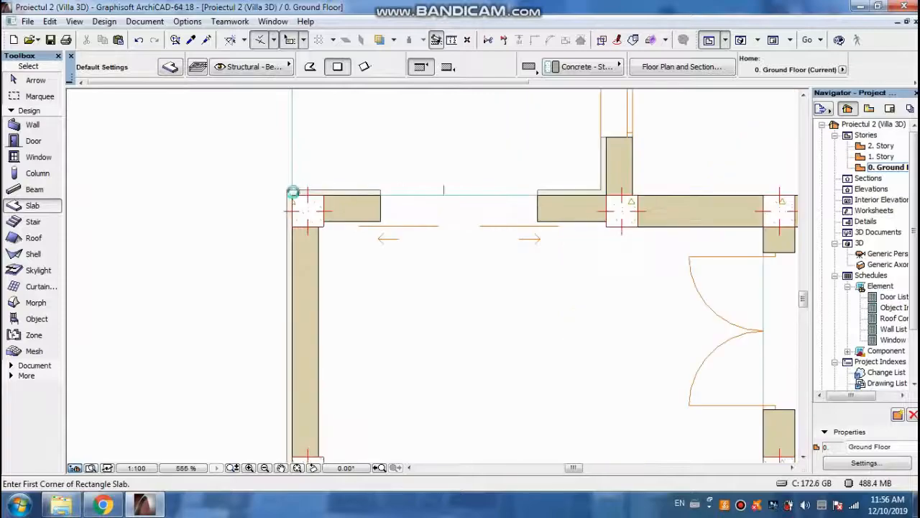
click(293, 188)
scroll(302, 198, up, 1)
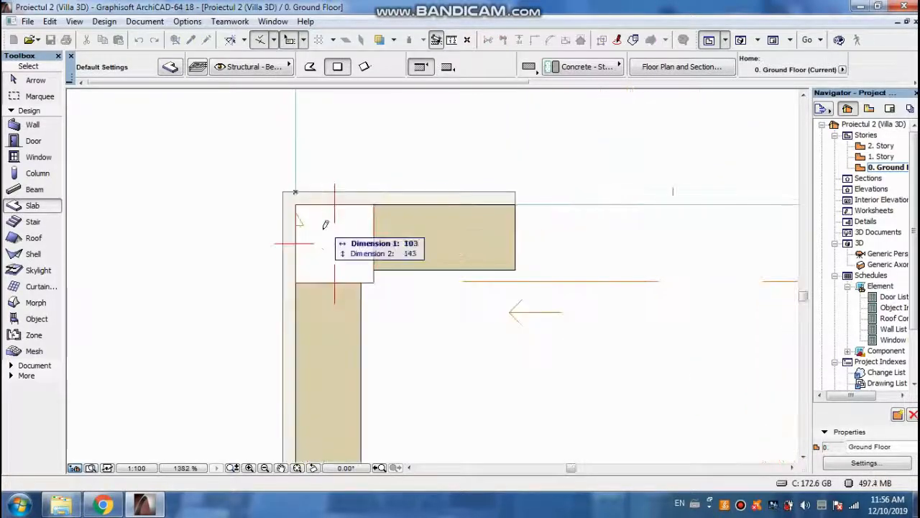
scroll(323, 216, down, 5)
scroll(440, 258, down, 3)
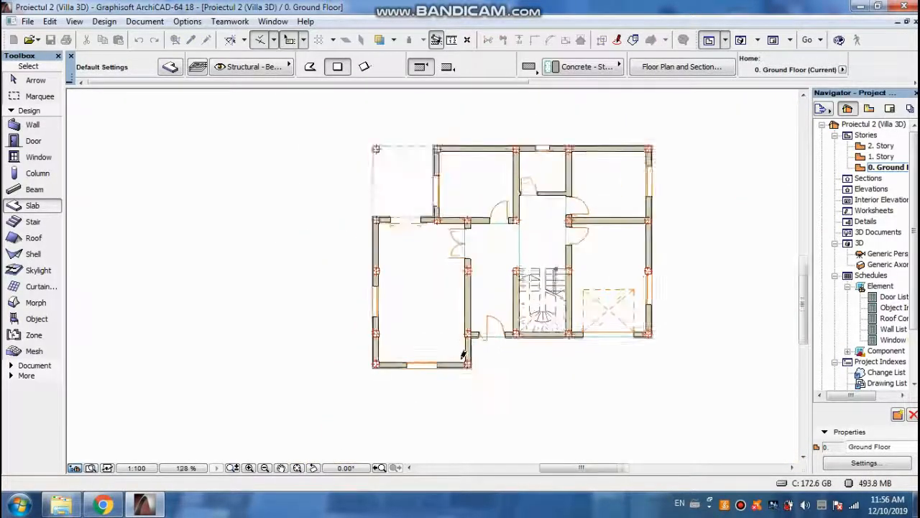
scroll(475, 367, up, 4)
scroll(478, 372, up, 1)
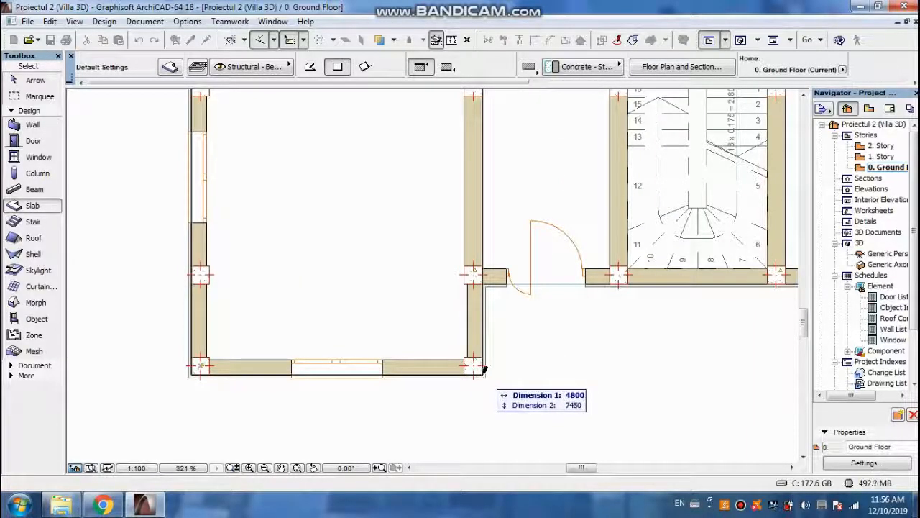
scroll(486, 371, up, 4)
click(484, 374)
scroll(463, 315, down, 12)
scroll(453, 246, up, 4)
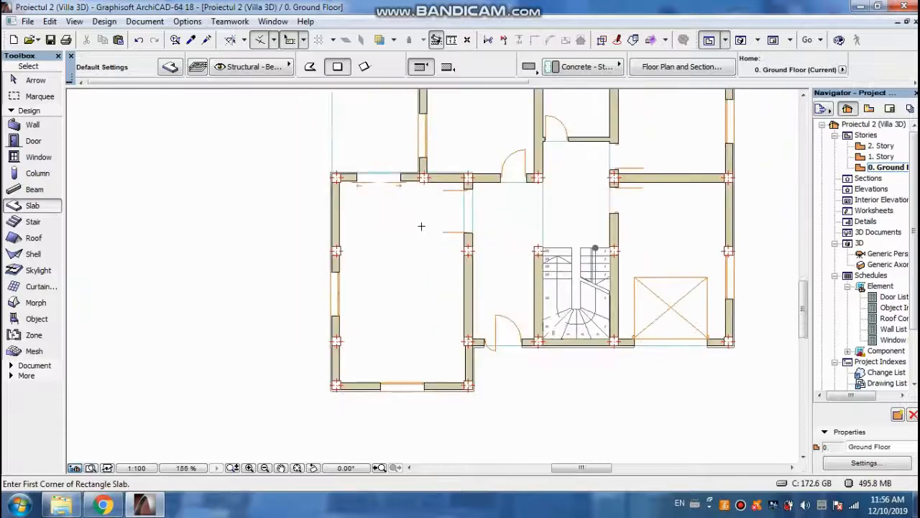
key(Escape)
Open the 3D model and examine the wood floors in the corner room behind the garage and in the large living room
key(F3)
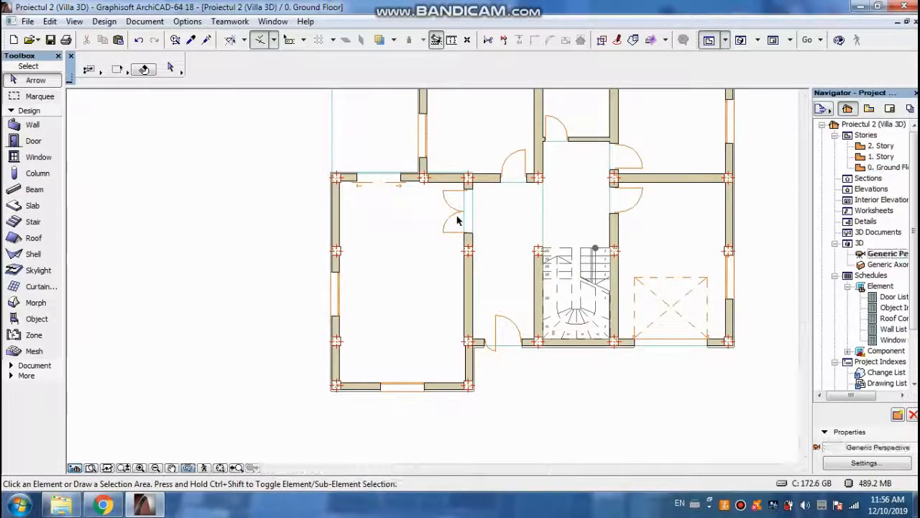
scroll(462, 428, up, 3)
scroll(461, 427, up, 2)
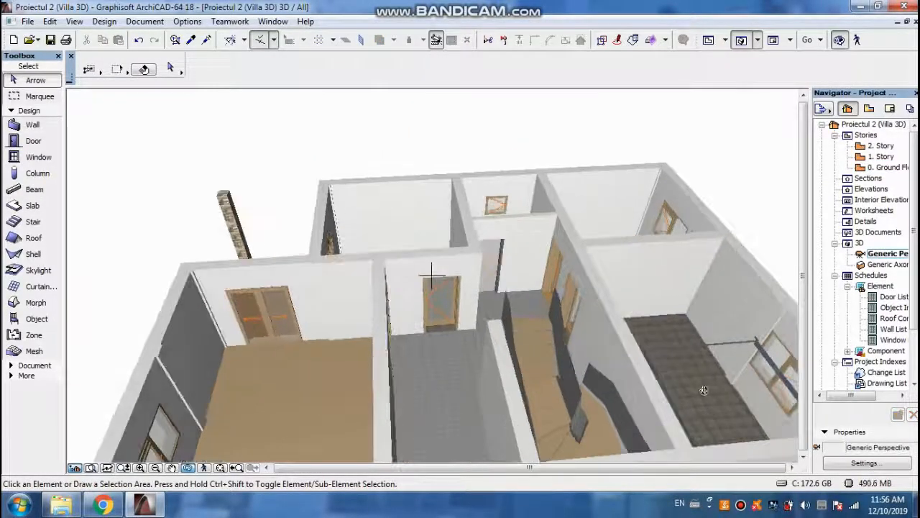
shift+middle_drag(441, 372, 460, 431)
scroll(357, 245, up, 5)
shift+middle_drag(357, 245, 379, 224)
scroll(380, 224, down, 2)
shift+middle_drag(446, 246, 749, 303)
drag(748, 303, 738, 308)
scroll(737, 309, up, 3)
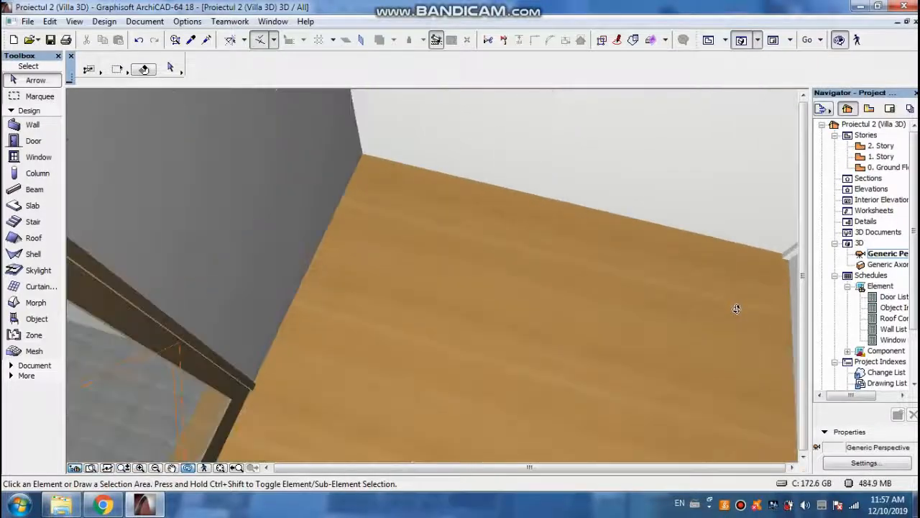
scroll(438, 371, up, 1)
scroll(525, 309, down, 5)
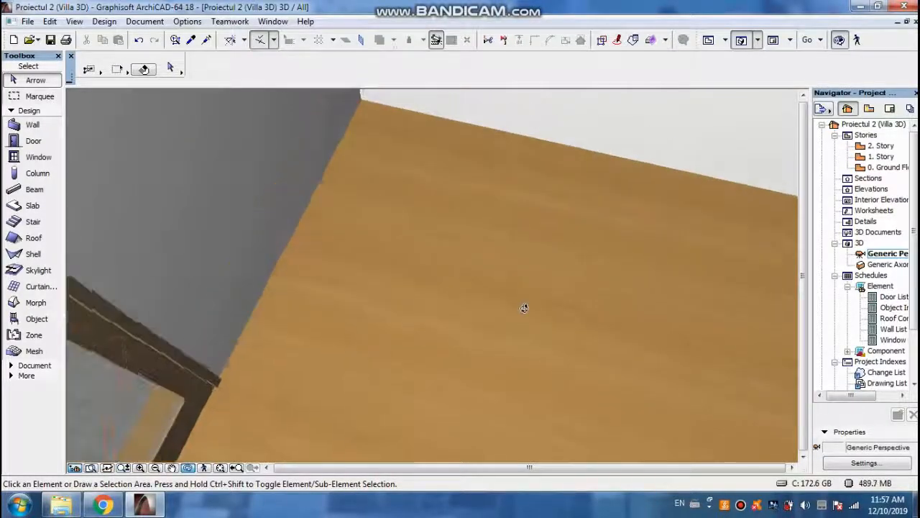
scroll(528, 315, up, 5)
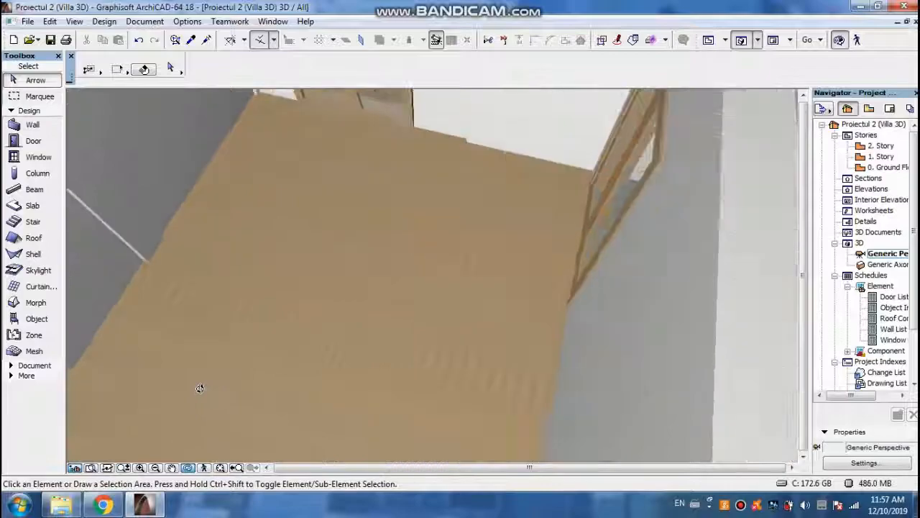
Examine the front facade in 3D, then the floor finishes of the hall, stairs and rear rooms from above
scroll(479, 284, down, 1)
scroll(479, 284, down, 3)
drag(456, 374, 468, 283)
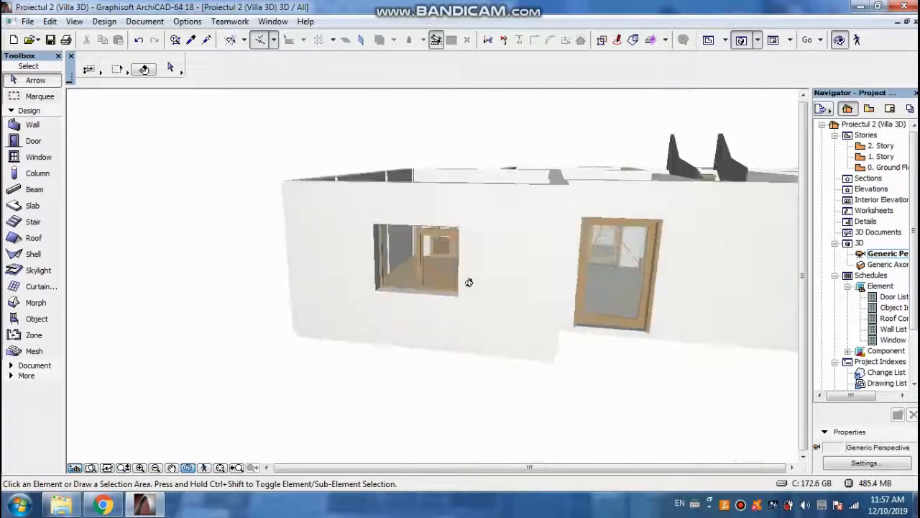
drag(534, 355, 399, 219)
scroll(196, 179, up, 3)
scroll(403, 226, up, 3)
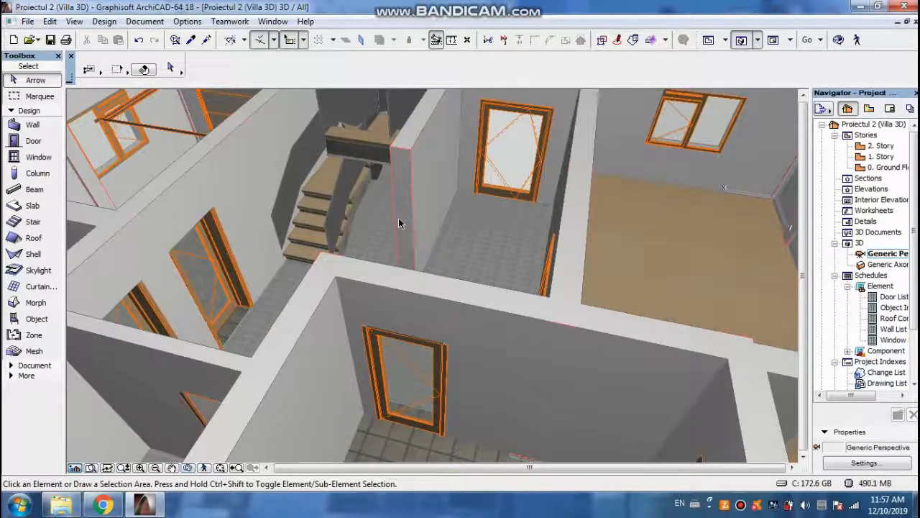
scroll(399, 218, down, 3)
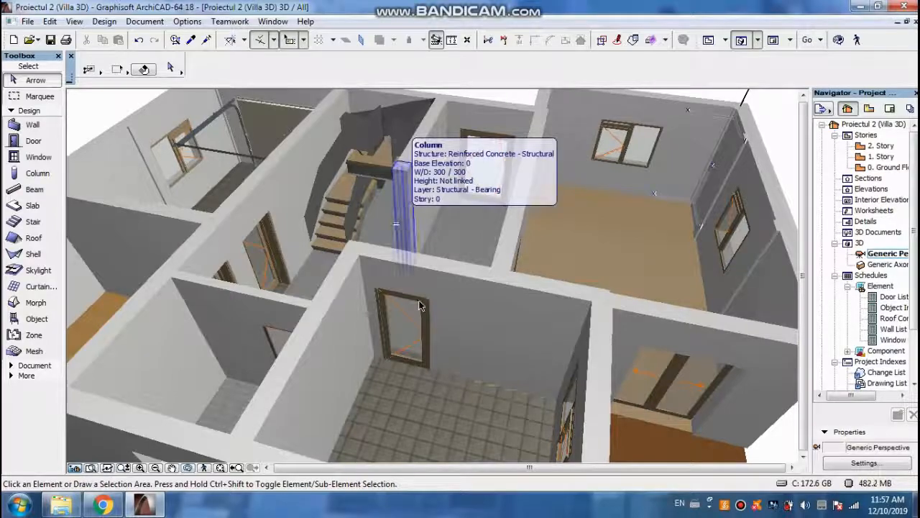
On the ground floor plan, draw a 2100 by 1500 rectangular slab outside the entrance door, starting from the inner corner beside the living room
key(F2)
scroll(439, 306, up, 5)
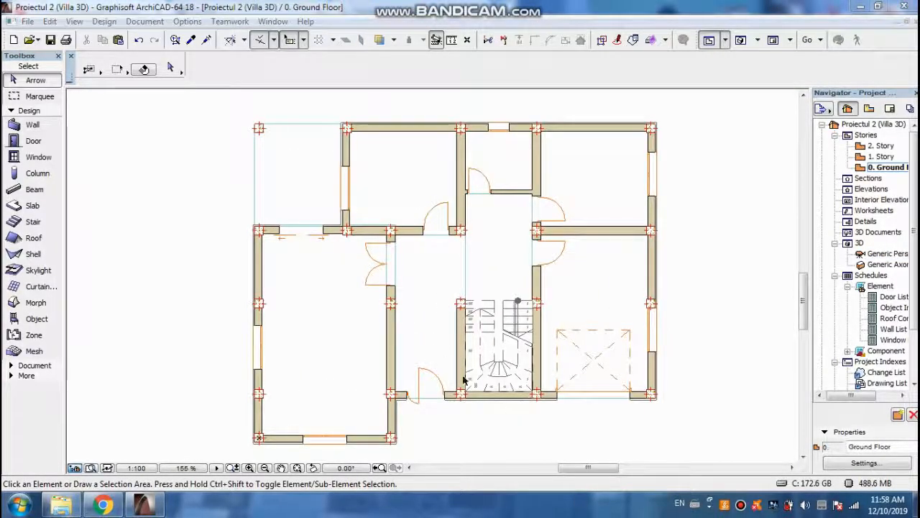
scroll(292, 205, down, 1)
scroll(292, 206, up, 4)
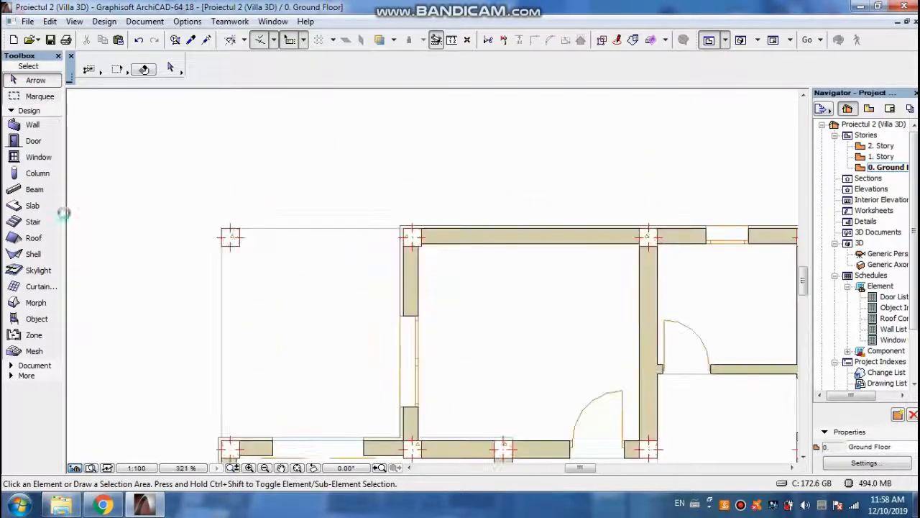
click(36, 206)
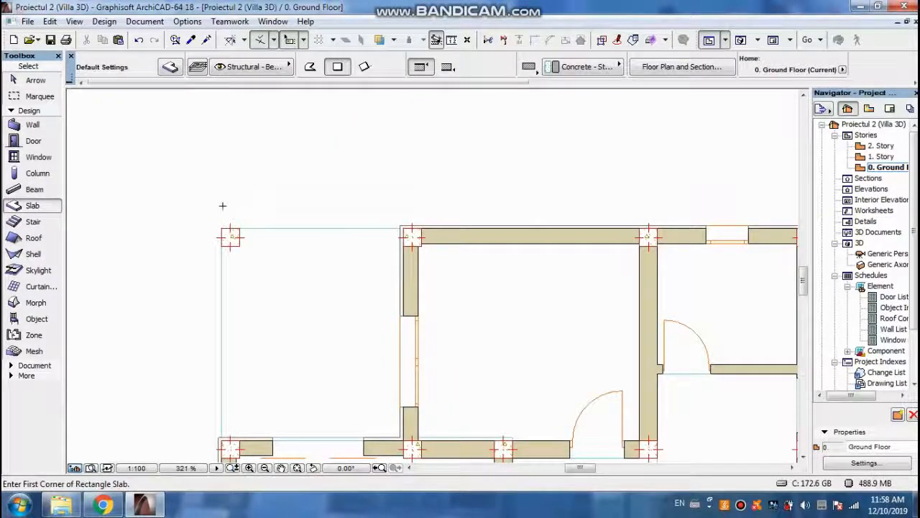
scroll(224, 215, up, 1)
scroll(224, 217, down, 2)
scroll(225, 218, up, 3)
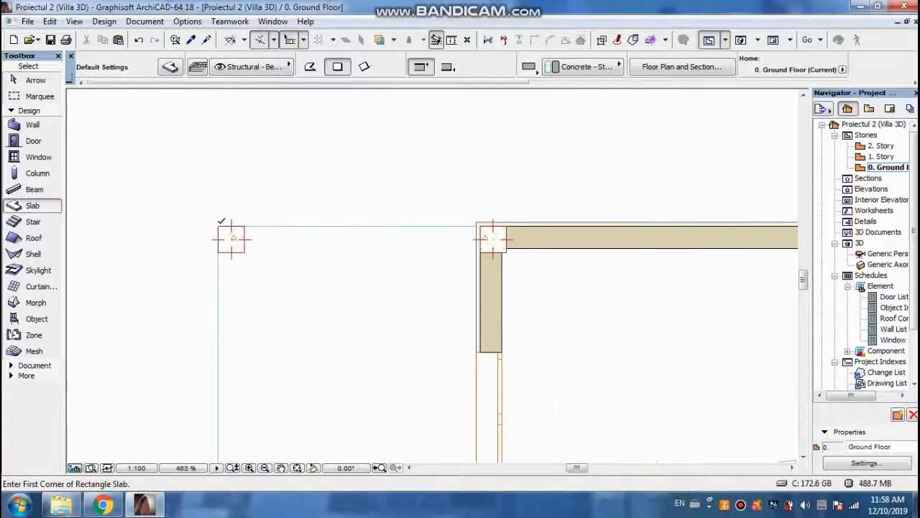
scroll(227, 221, down, 8)
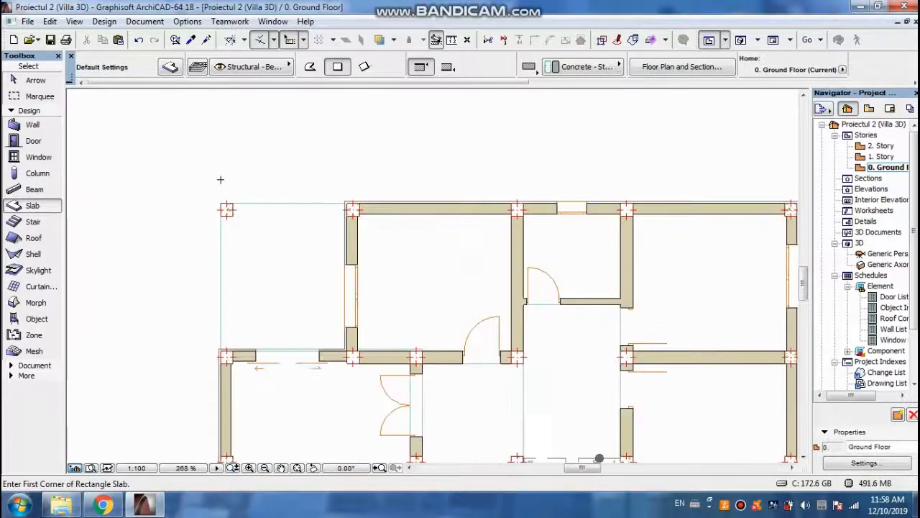
scroll(246, 272, up, 3)
scroll(245, 273, up, 5)
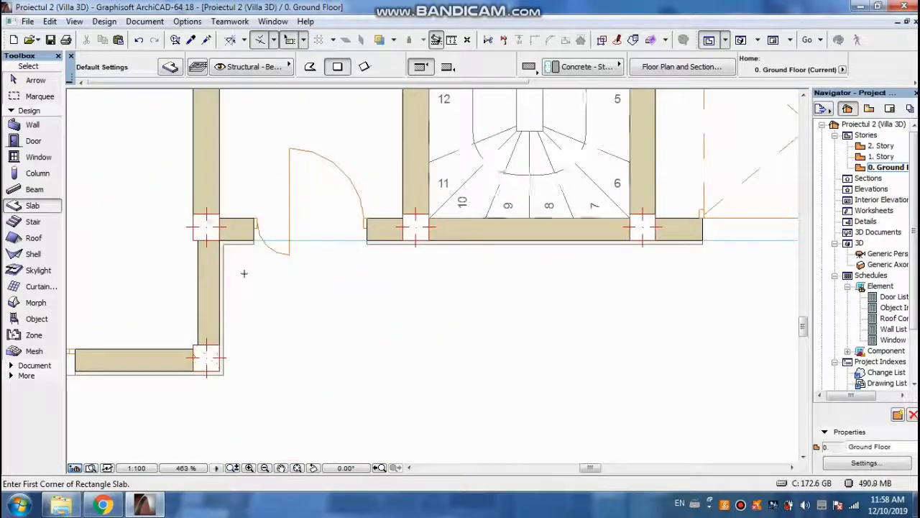
click(214, 229)
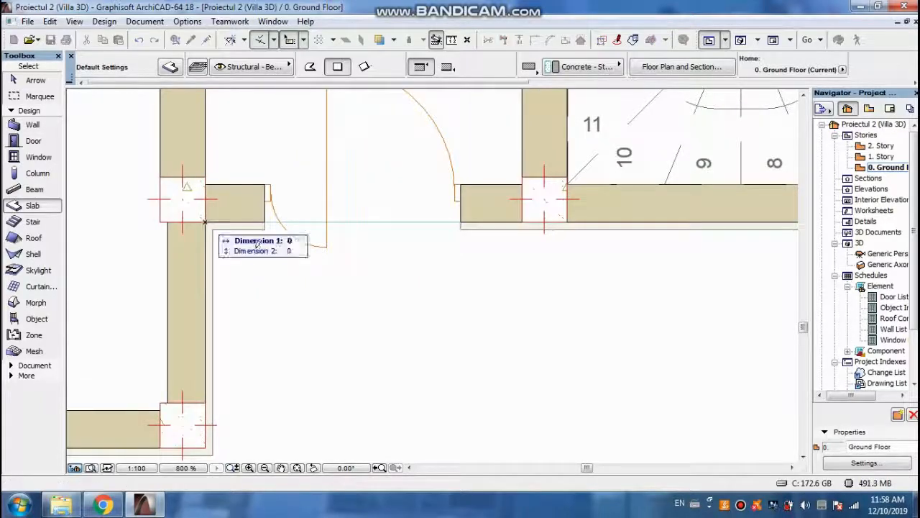
scroll(271, 240, down, 1)
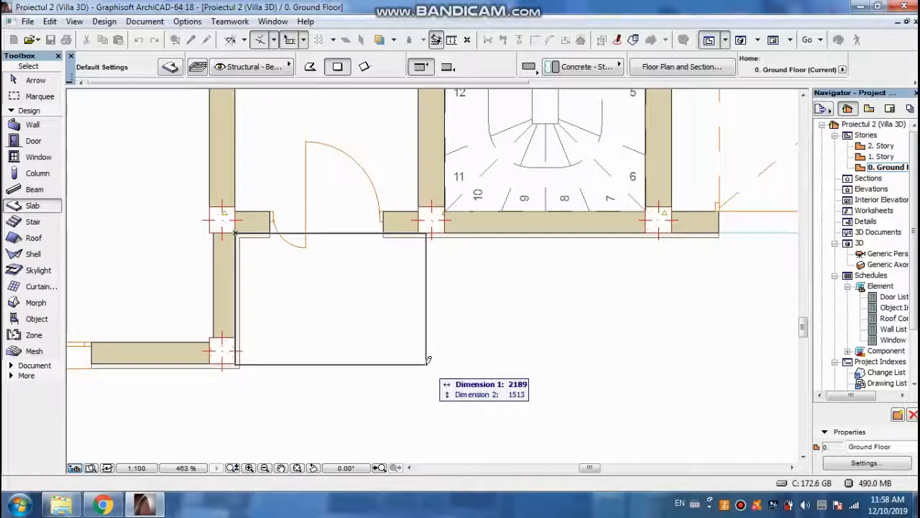
text(2100)
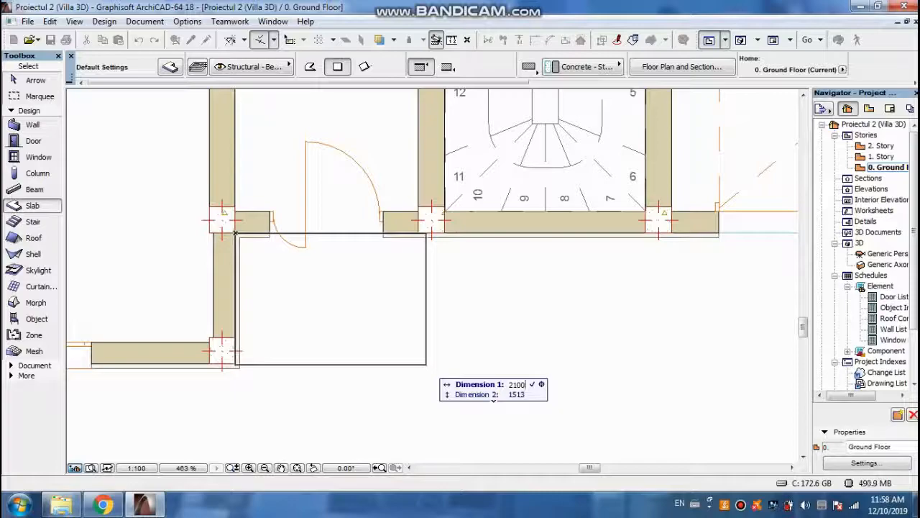
key(Tab)
text(1500)
key(Return)
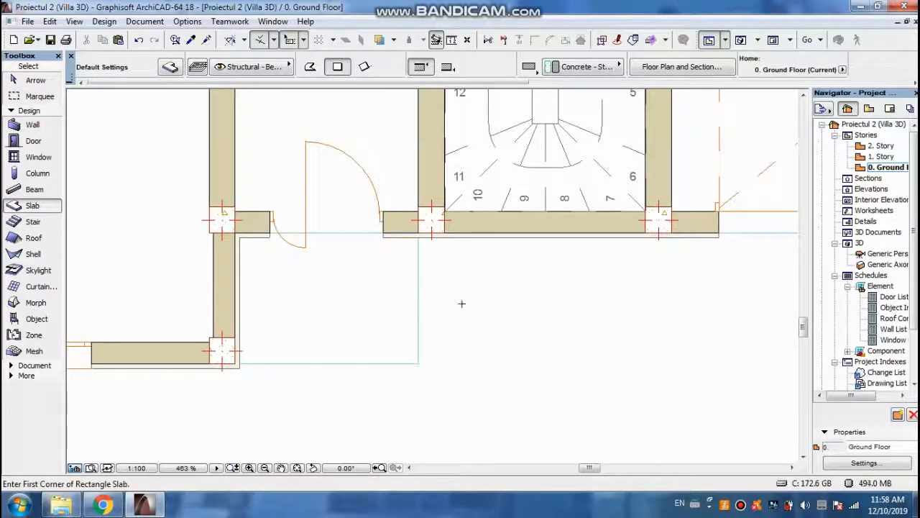
key(Escape)
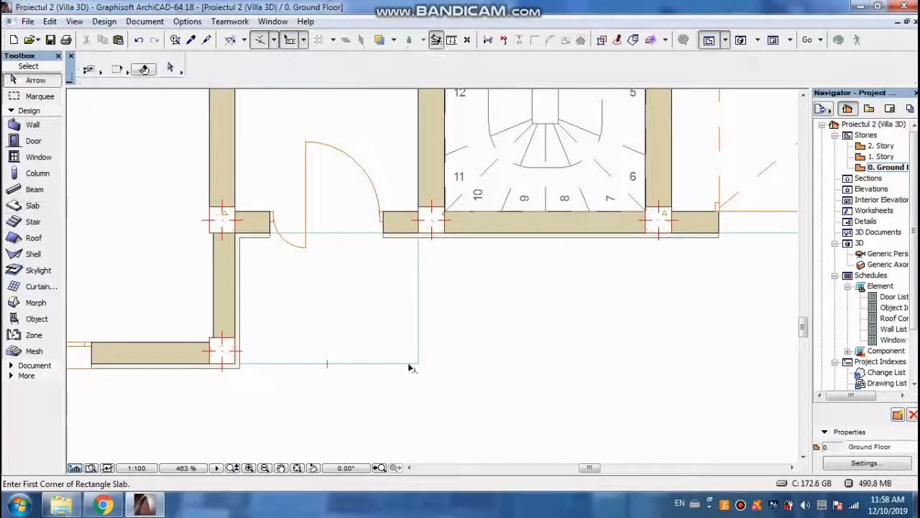
click(411, 364)
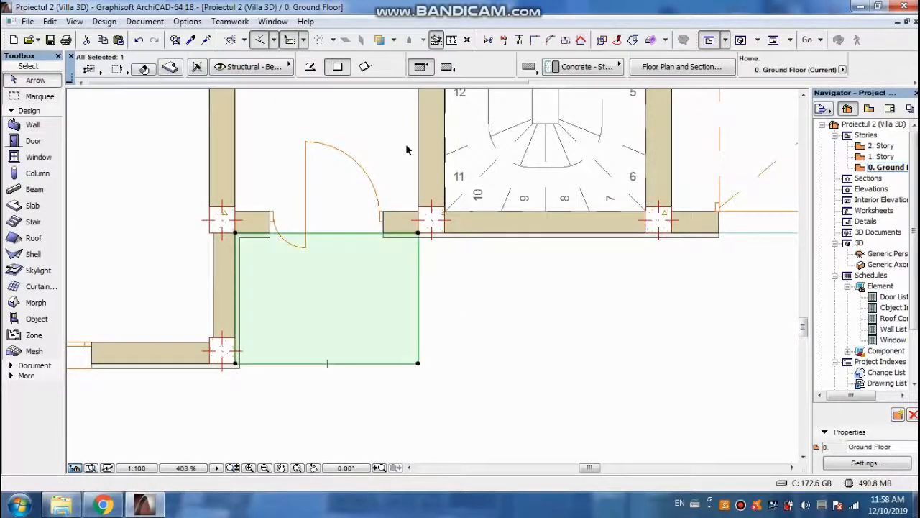
right_click(422, 299)
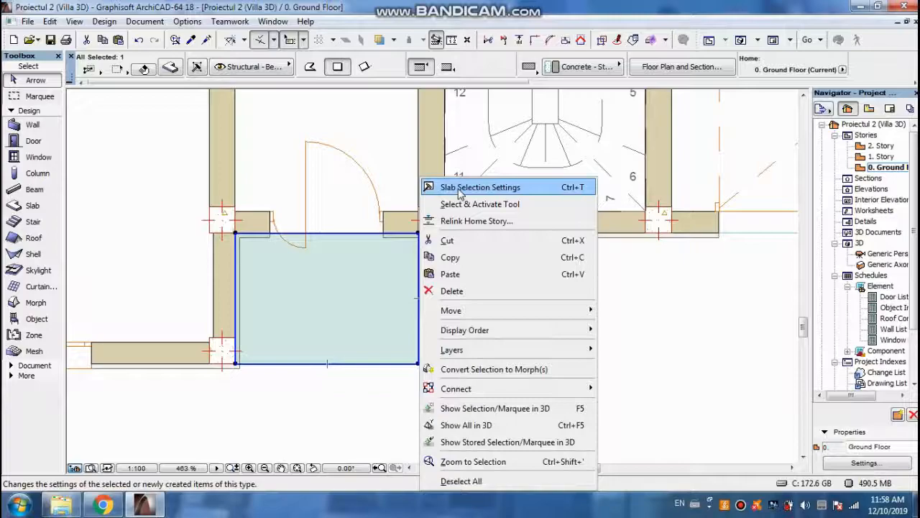
click(336, 282)
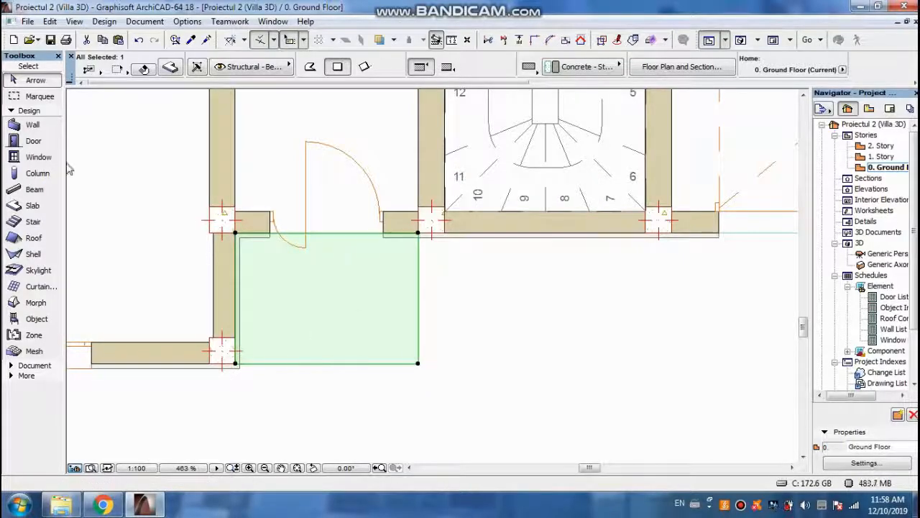
click(41, 205)
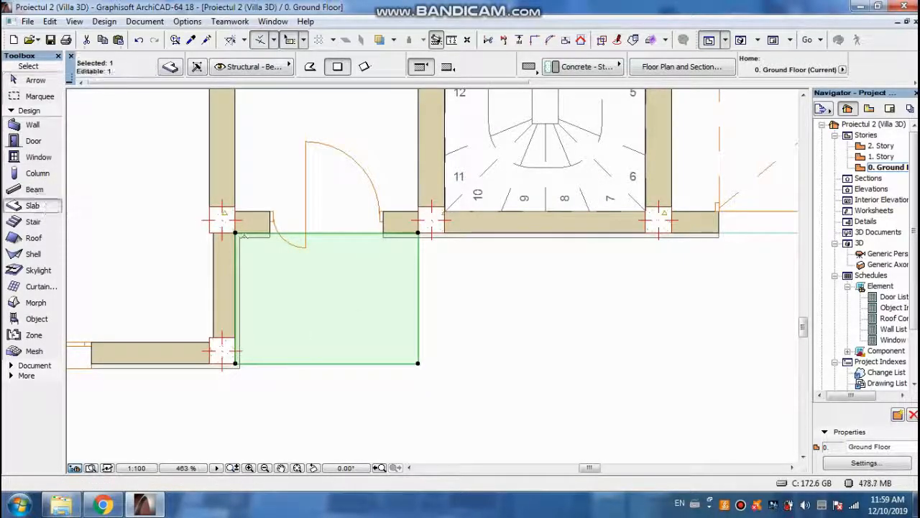
click(236, 232)
key(Escape)
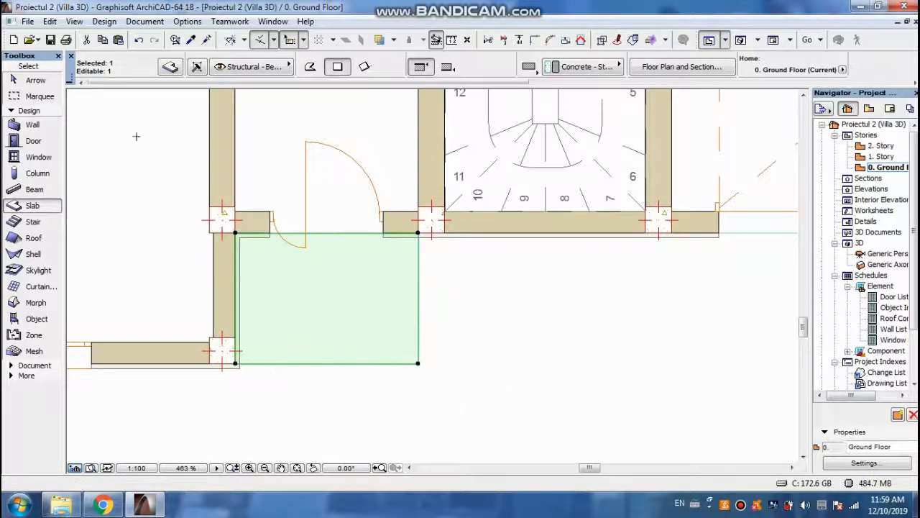
click(173, 69)
key(Escape)
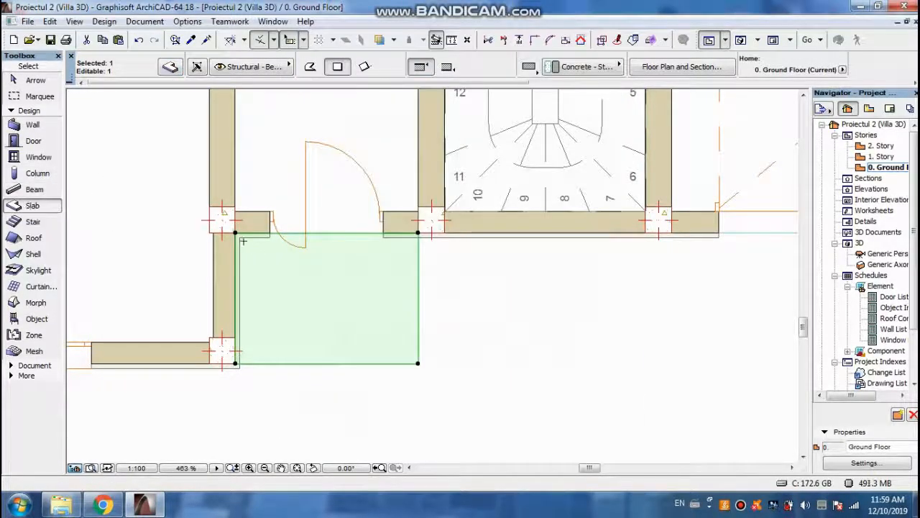
click(235, 231)
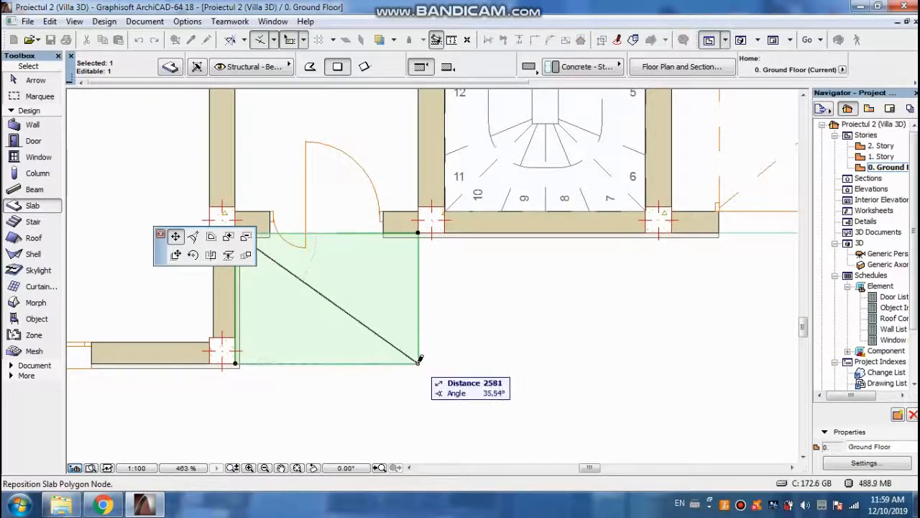
key(Escape)
key(Delete)
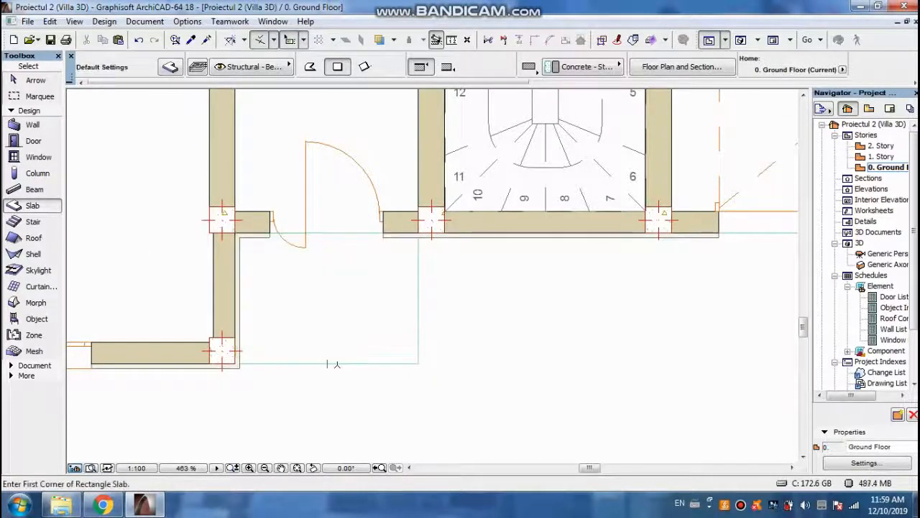
click(335, 364)
key(Escape)
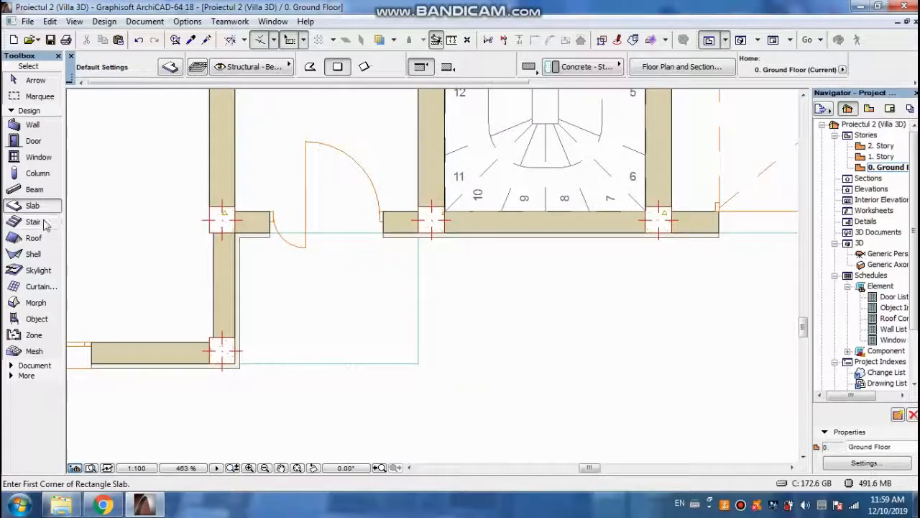
Draw a second rectangular entrance slab, 2400 by about 1760, from the same inner wall corner over the first one
click(235, 233)
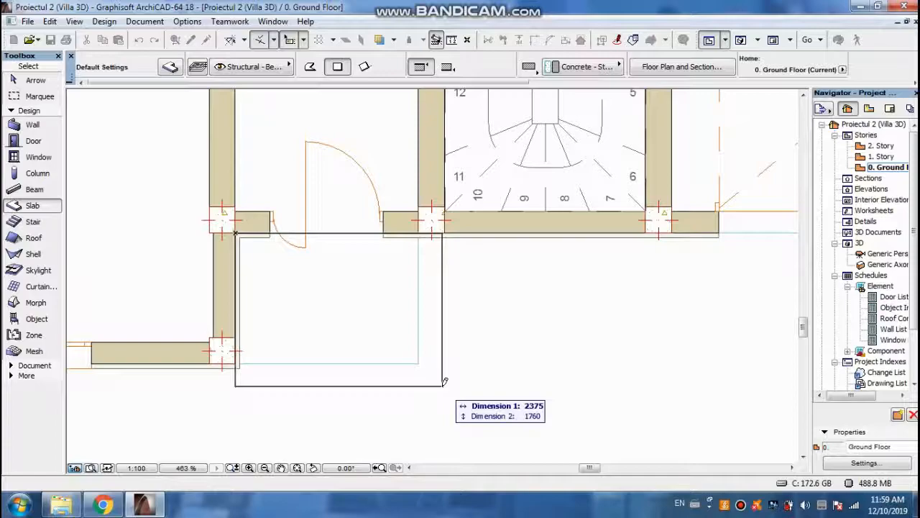
text(2400)
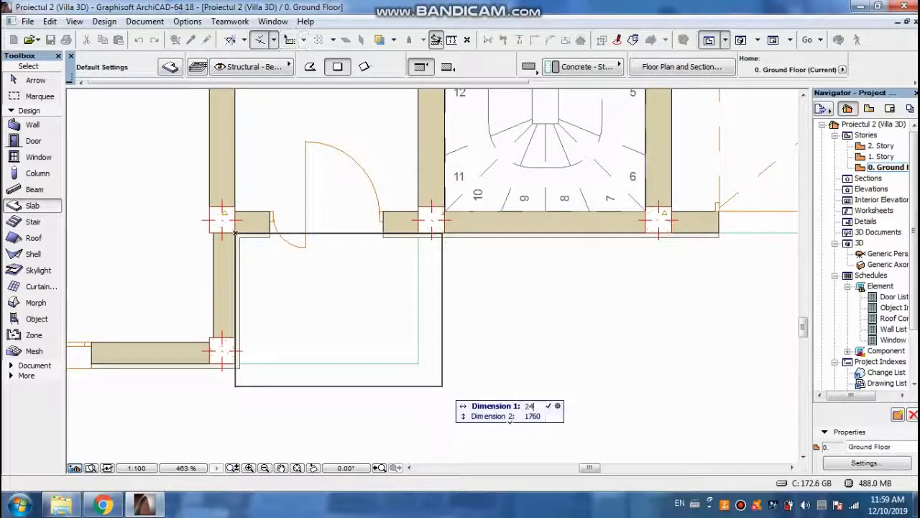
key(Return)
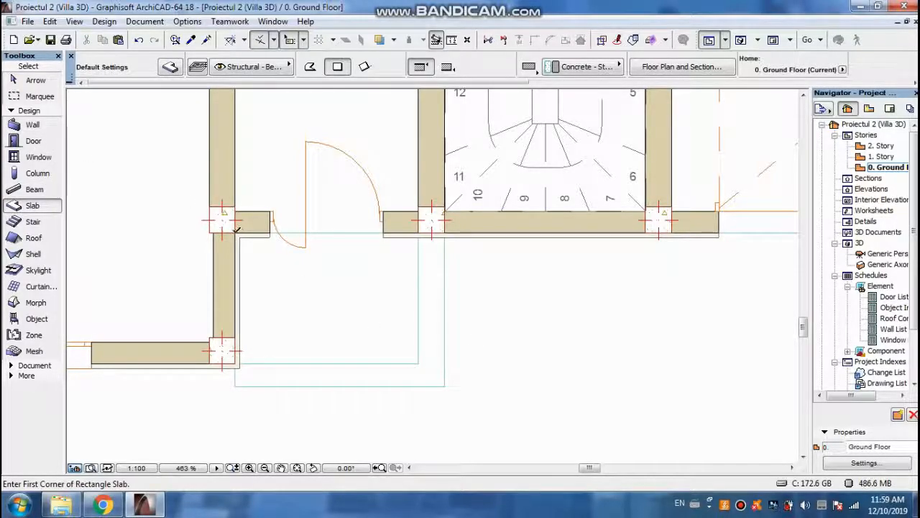
Draw a third rectangular entrance slab of 2700 by 2100 from the same inner wall corner
click(236, 231)
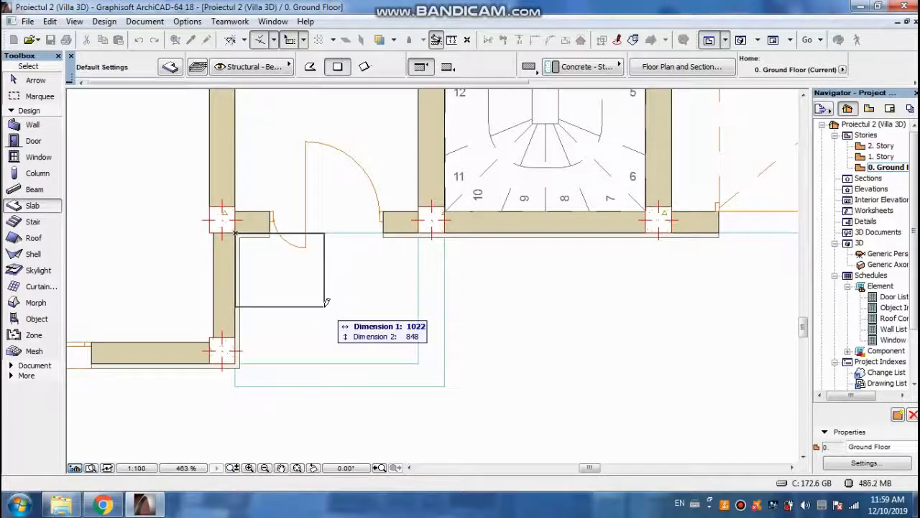
key(Down)
key(Up)
text(2)
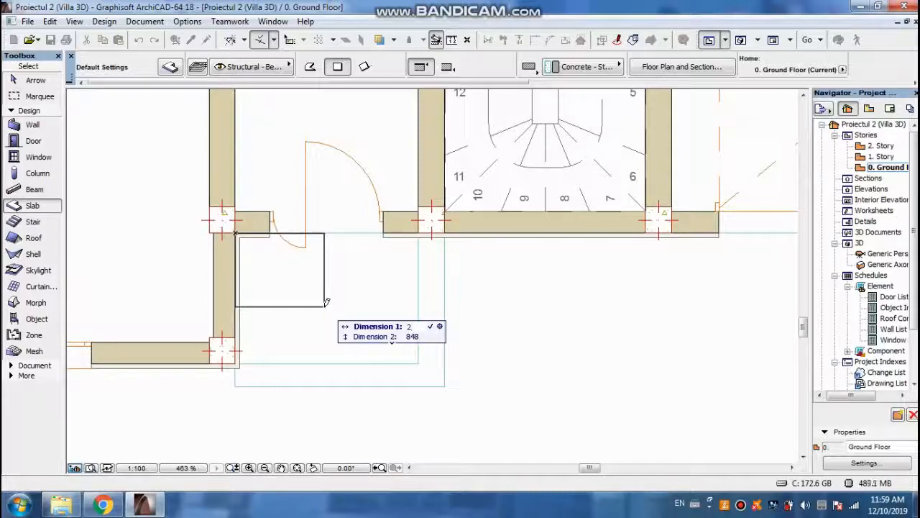
key(Tab)
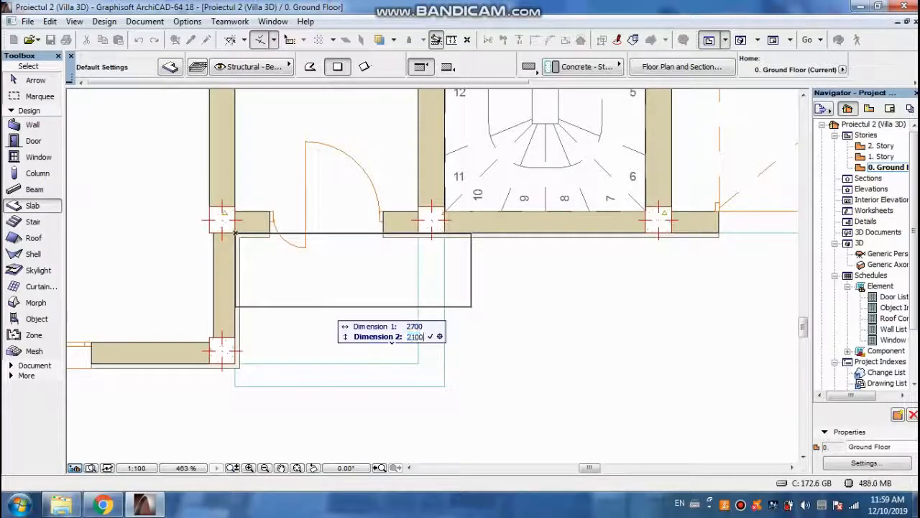
key(Return)
key(Escape)
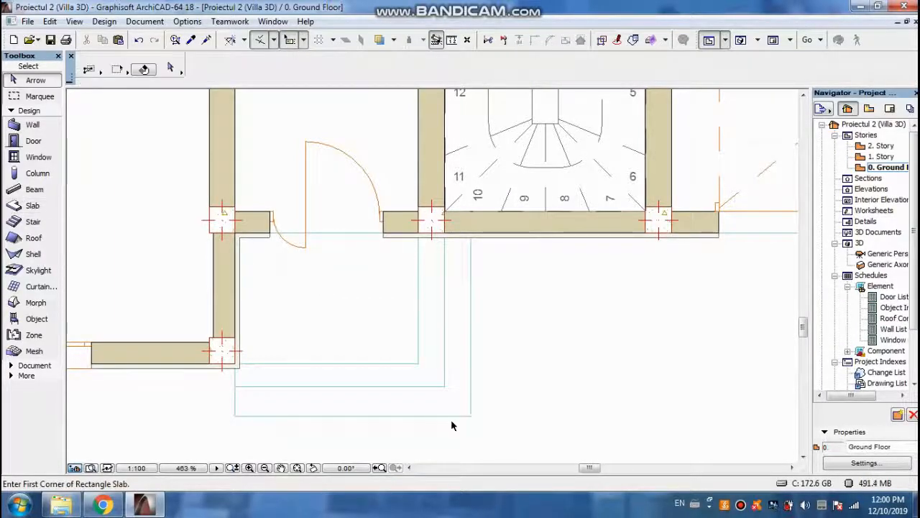
Link the smallest entrance slab's surfaces and set them to Tiles - Tan 25x25, then show the model in 3D
click(390, 365)
right_click(389, 367)
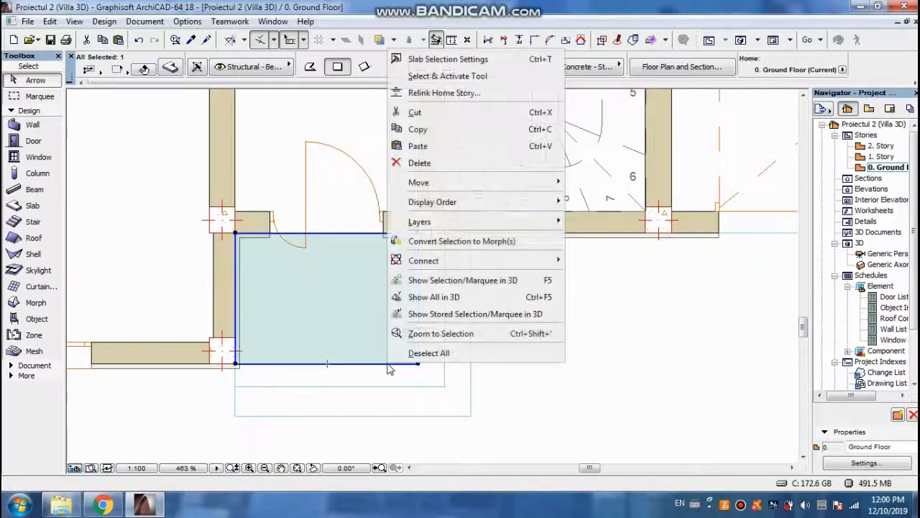
click(443, 60)
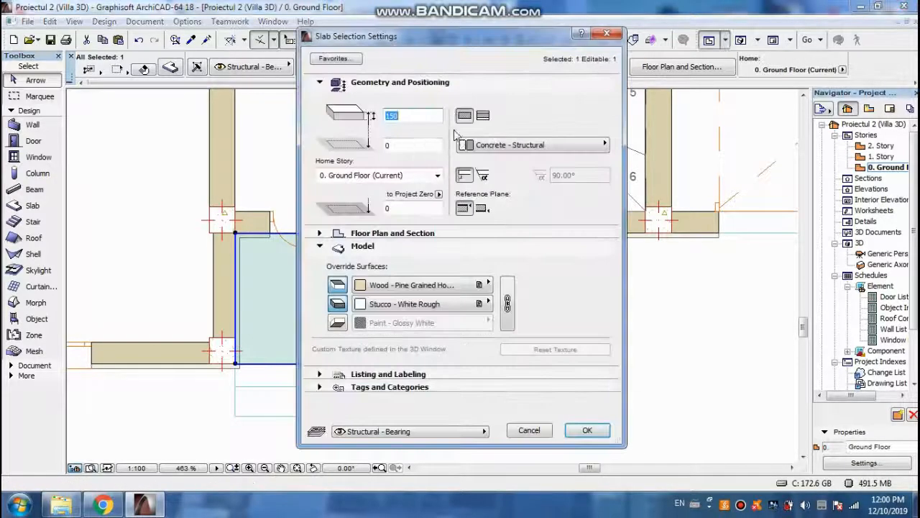
click(414, 146)
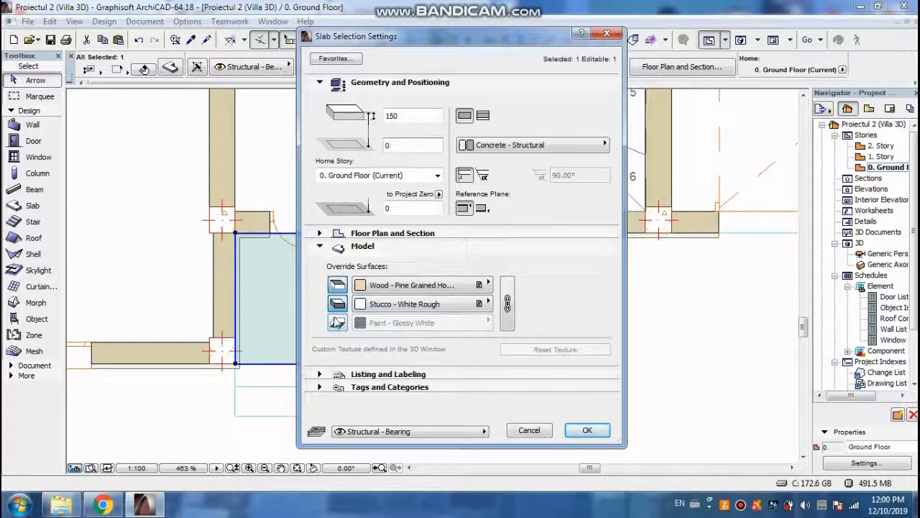
click(508, 304)
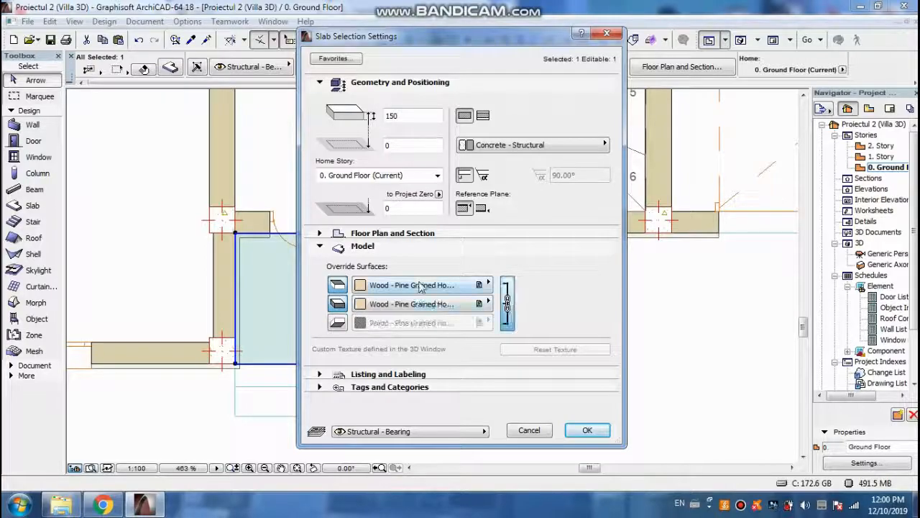
click(422, 287)
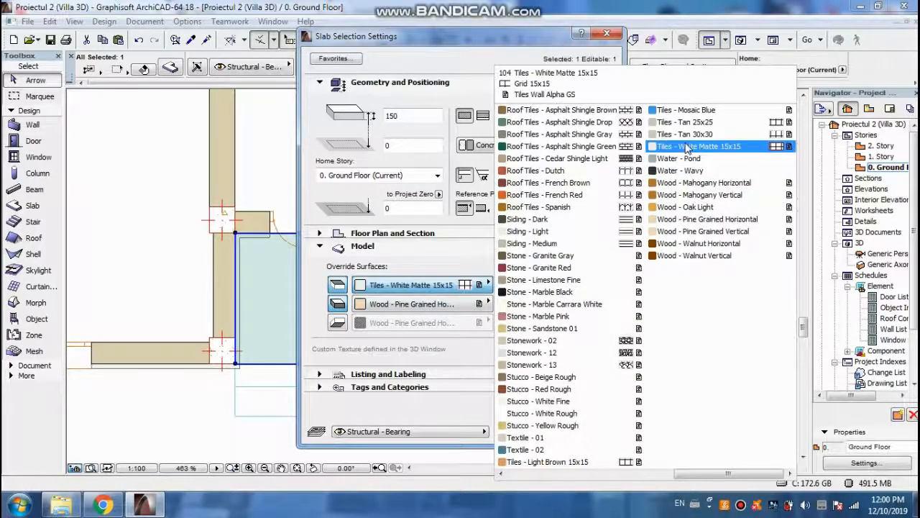
click(686, 124)
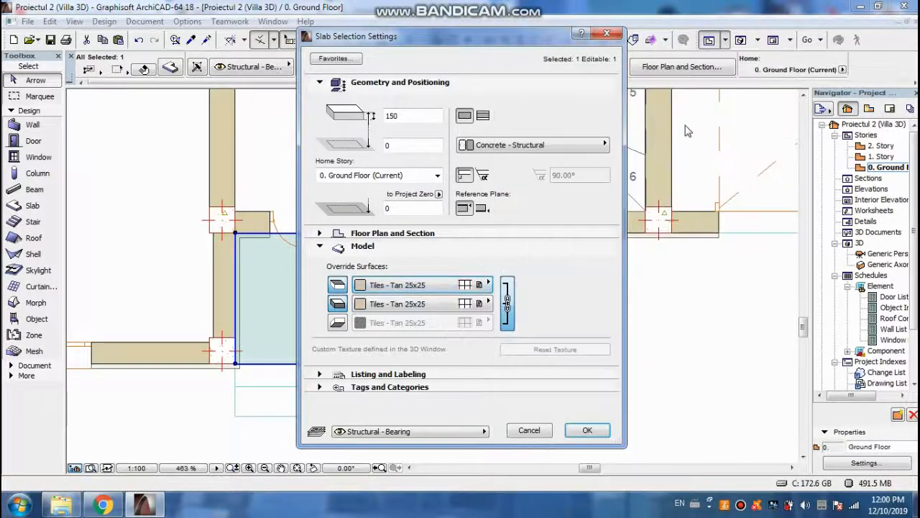
click(586, 430)
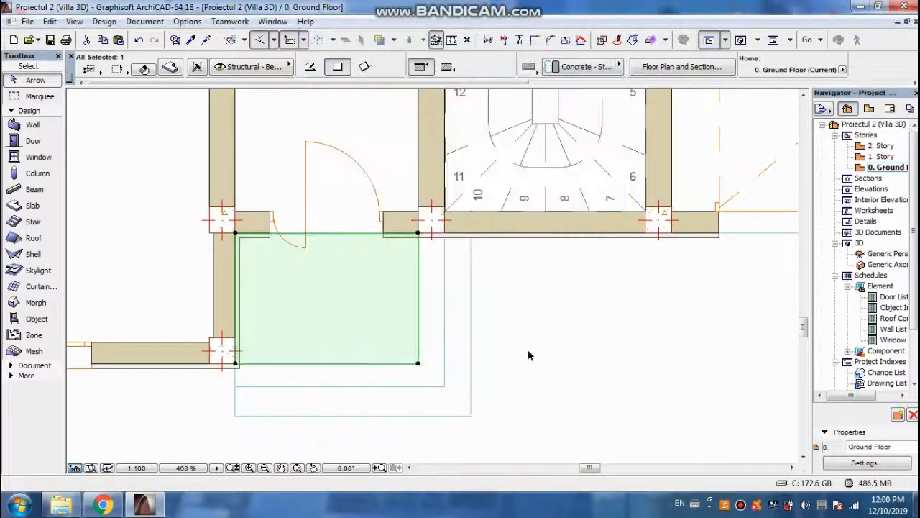
key(F3)
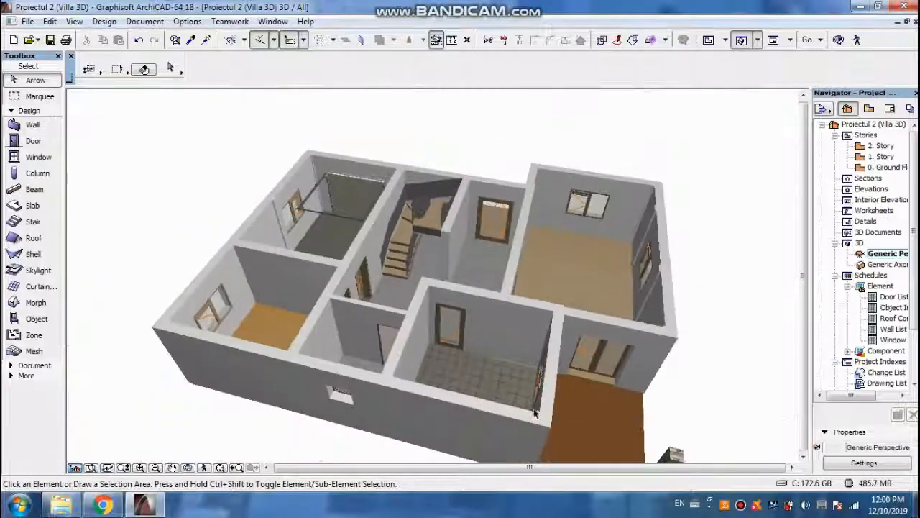
Examine the tiled entrance slab from outside the villa, close to the entrance door, in the 3D view
mouse_move(607, 286)
mouse_down()
mouse_move(411, 264)
mouse_move(424, 241)
mouse_up()
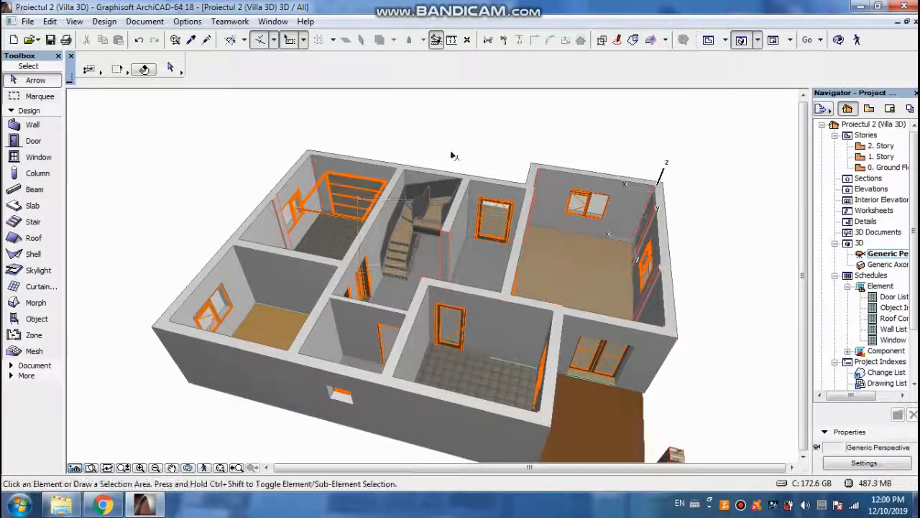
scroll(476, 195, up, 2)
click(187, 469)
drag(280, 332, 343, 342)
scroll(343, 343, up, 3)
scroll(344, 342, up, 4)
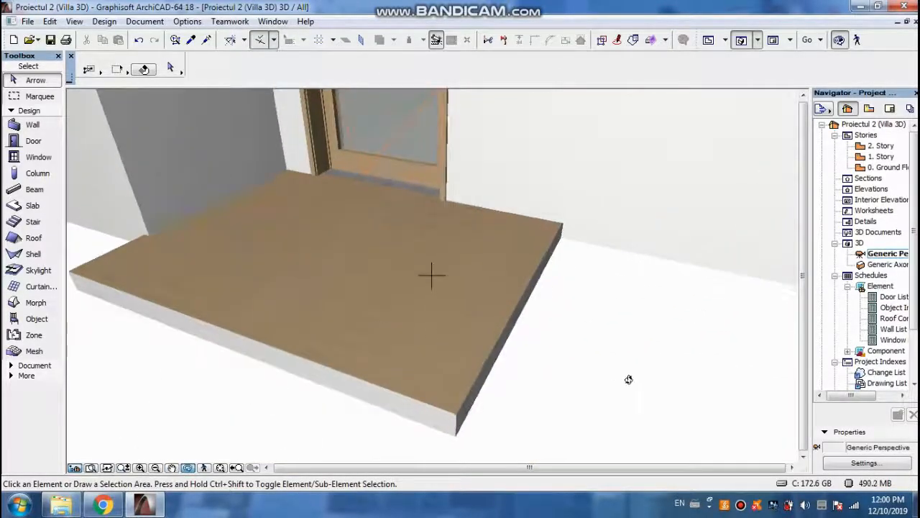
scroll(629, 379, up, 2)
drag(628, 380, 498, 347)
scroll(496, 347, down, 3)
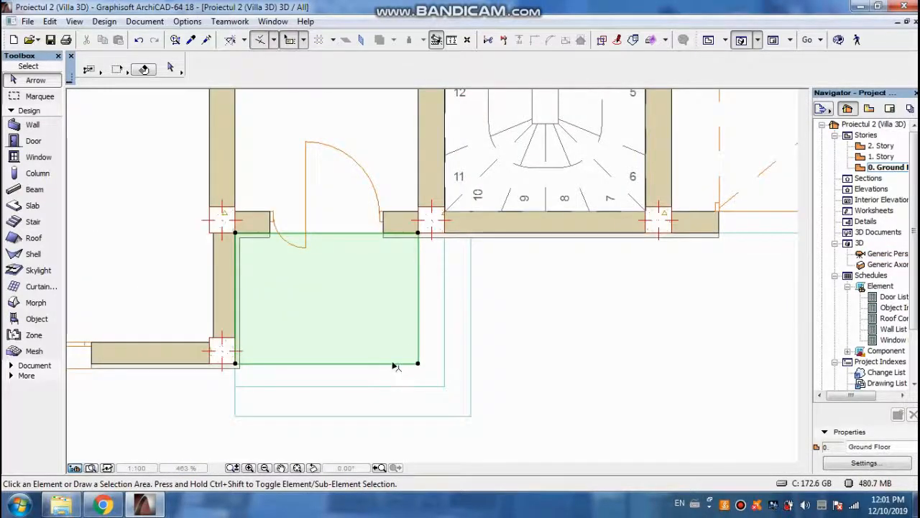
On the ground floor plan, reapply the Tiles - Tan 25x25 finish to the linked surfaces of the smallest entrance slab
click(393, 363)
right_click(393, 363)
key(Escape)
key(Escape)
right_click(420, 318)
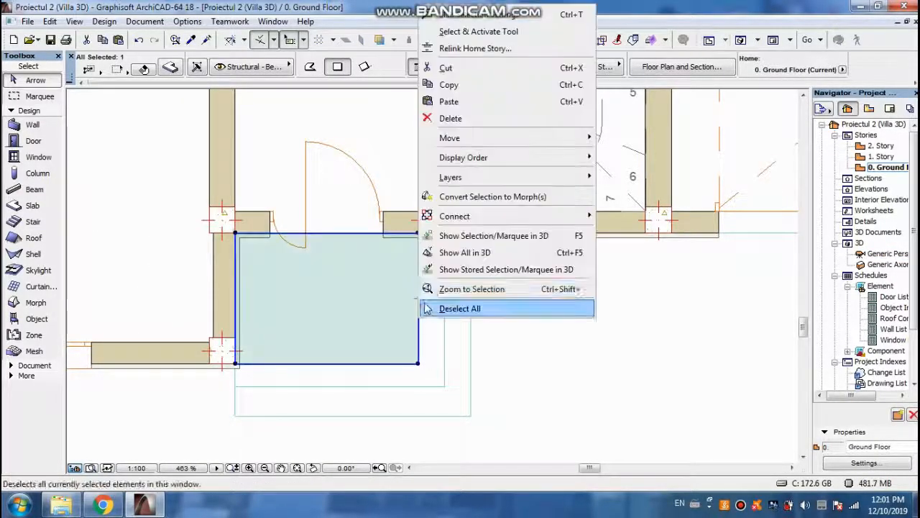
click(475, 17)
click(397, 285)
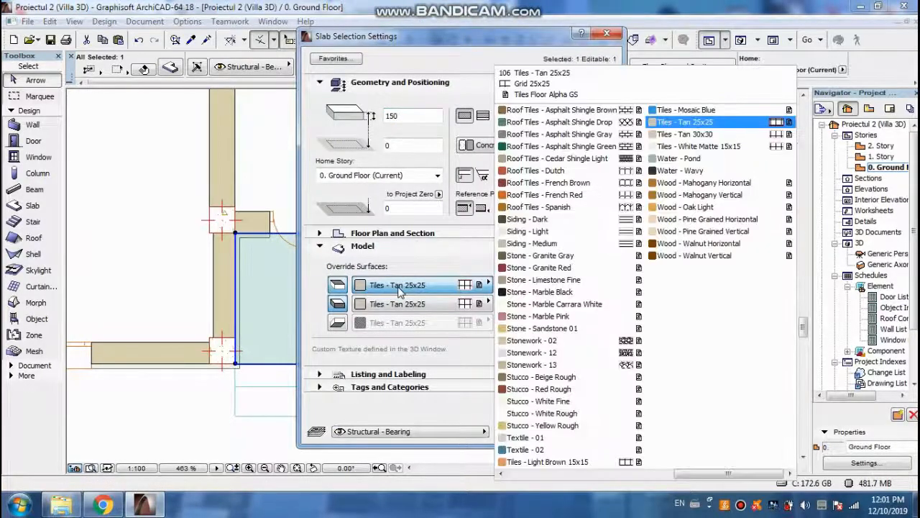
click(712, 124)
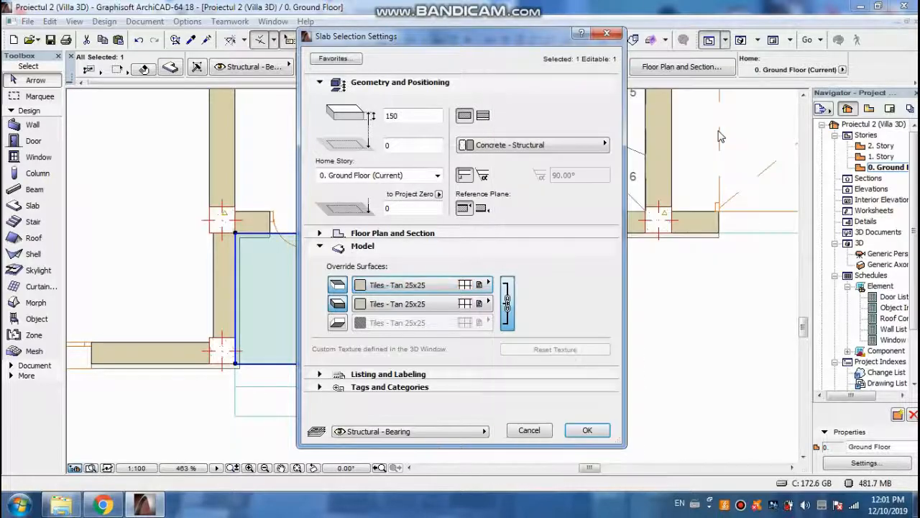
click(587, 430)
Set the middle entrance slab's offset to -150 and its linked surfaces to Tiles - Tan 25x25
right_click(437, 386)
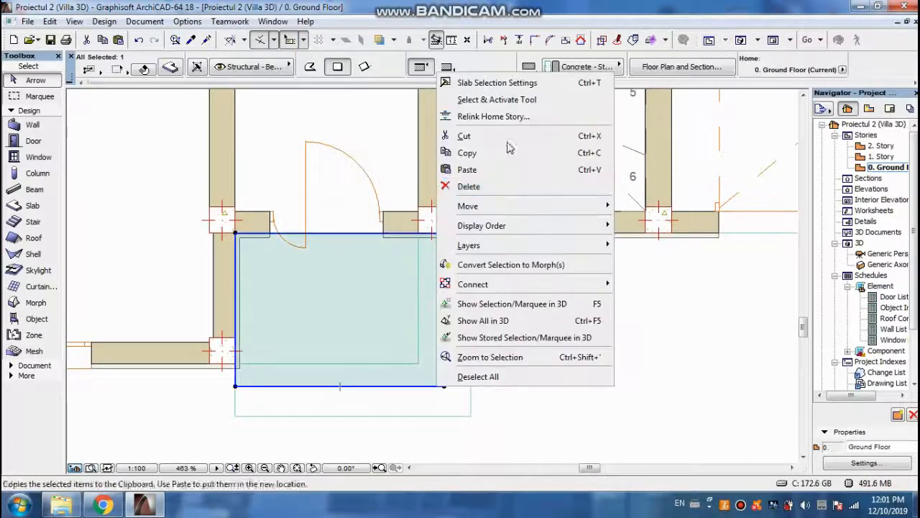
click(503, 83)
click(424, 147)
text(-150)
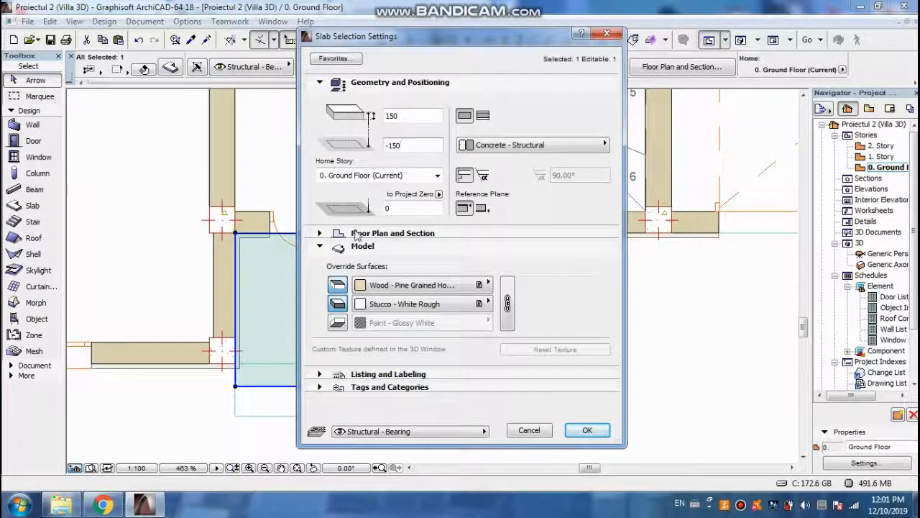
click(507, 303)
click(425, 285)
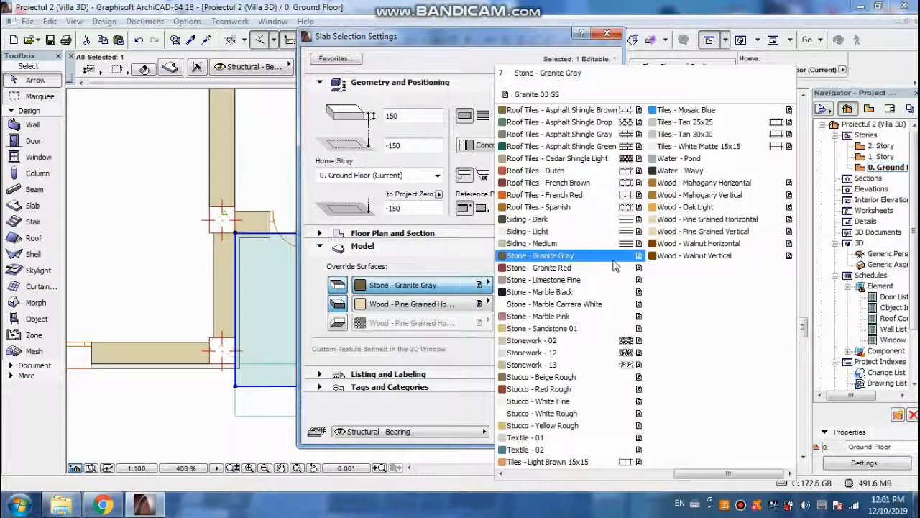
click(719, 127)
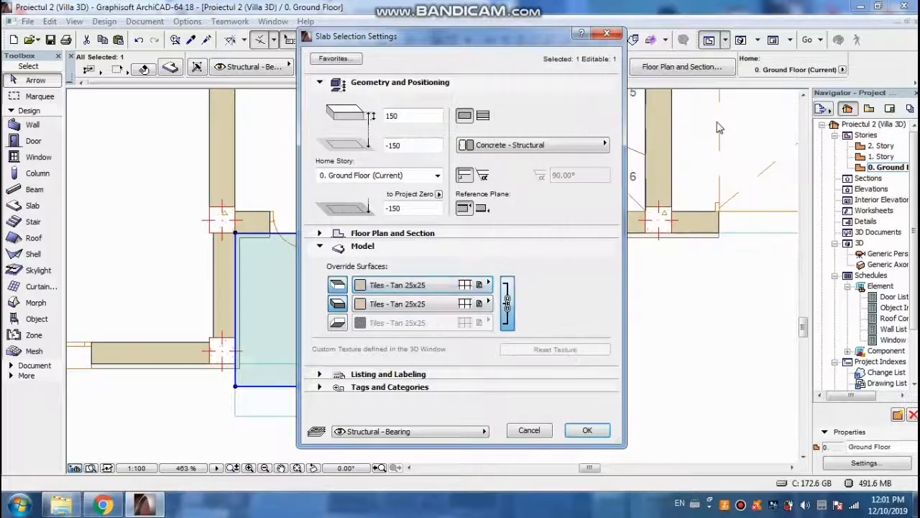
click(588, 429)
Open the largest entrance slab's settings and set its offset from the home story to -300
click(415, 422)
click(415, 420)
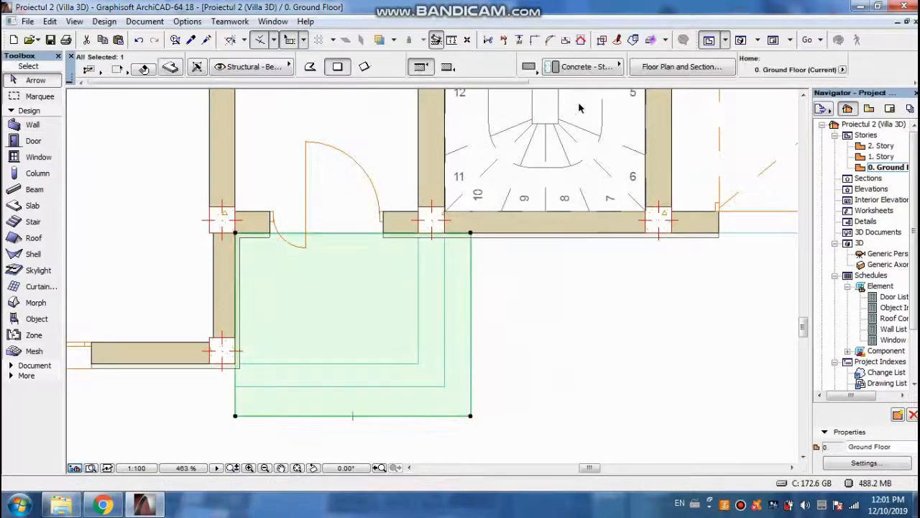
right_click(469, 288)
click(535, 184)
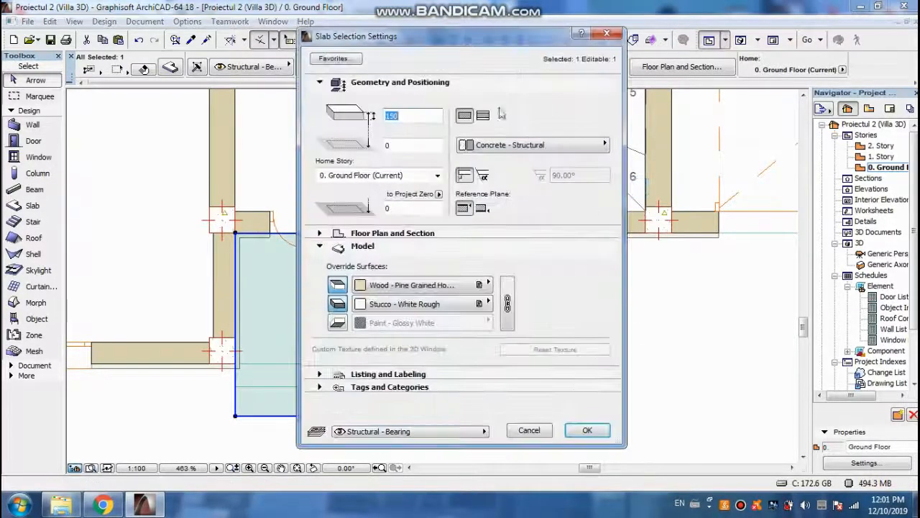
click(409, 146)
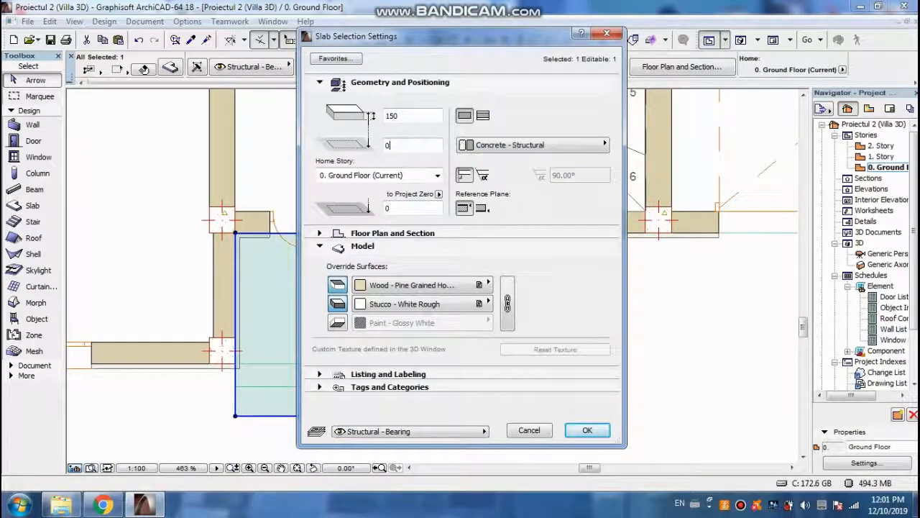
text(-300)
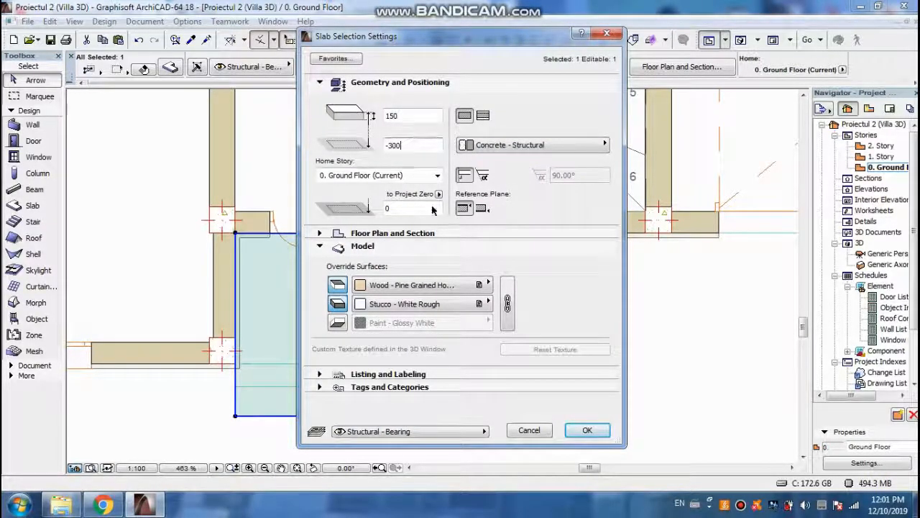
Link the largest entrance slab's surfaces and give them the Tiles - Tan 30x30 finish
click(507, 303)
click(428, 287)
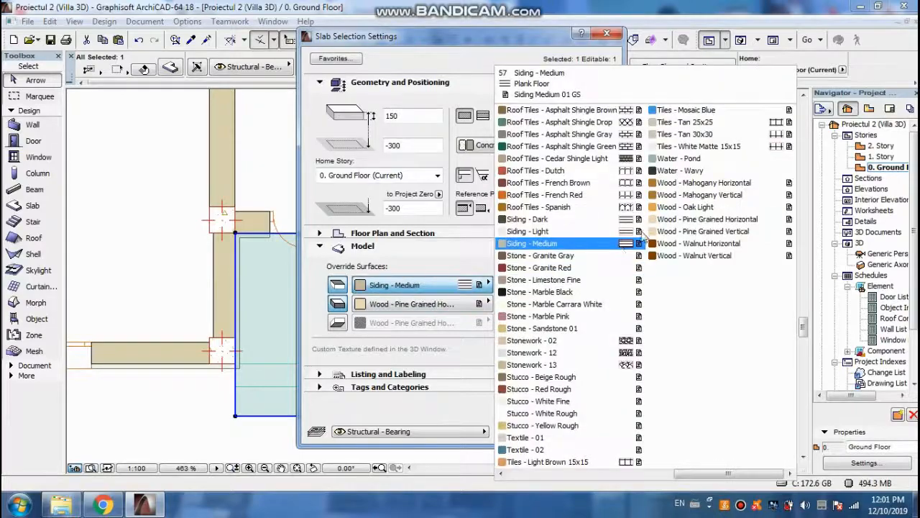
click(705, 123)
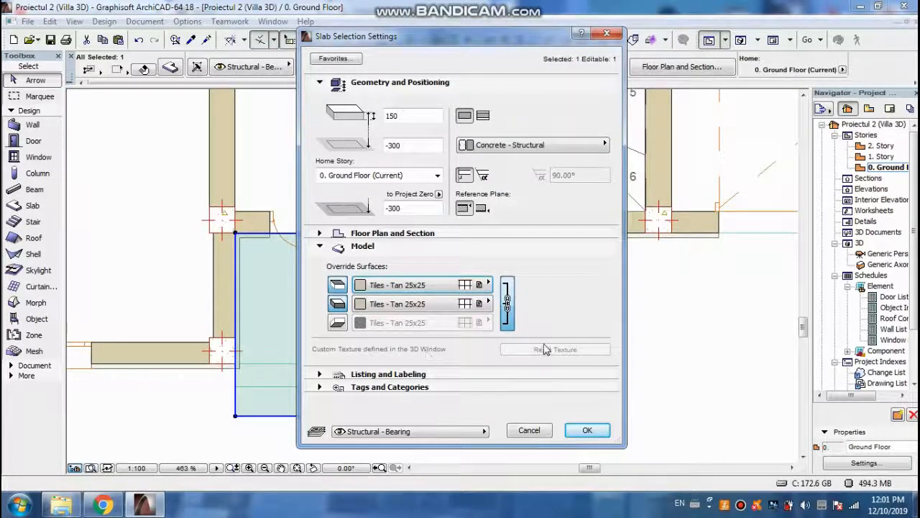
click(424, 285)
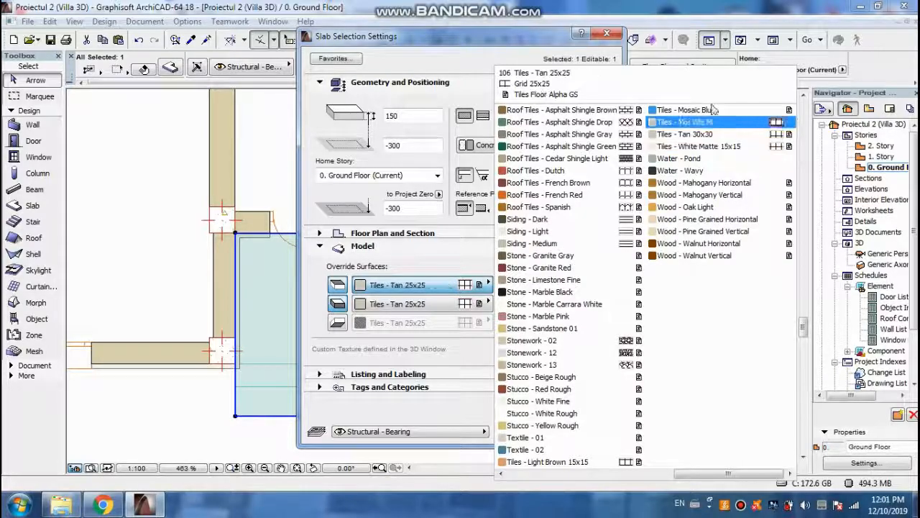
click(716, 134)
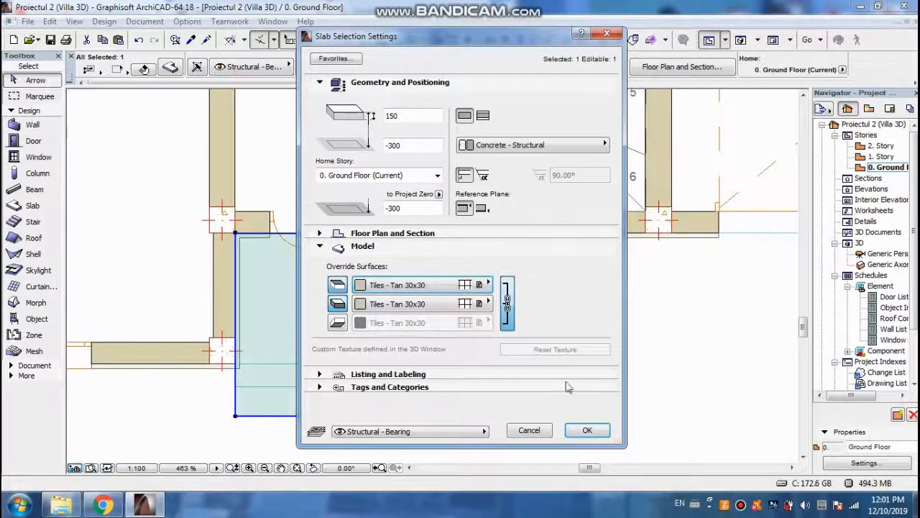
click(585, 430)
In the 3D view, change the lowest entrance slab's surfaces to Tiles - Tan 25x25 and inspect the steps
key(F3)
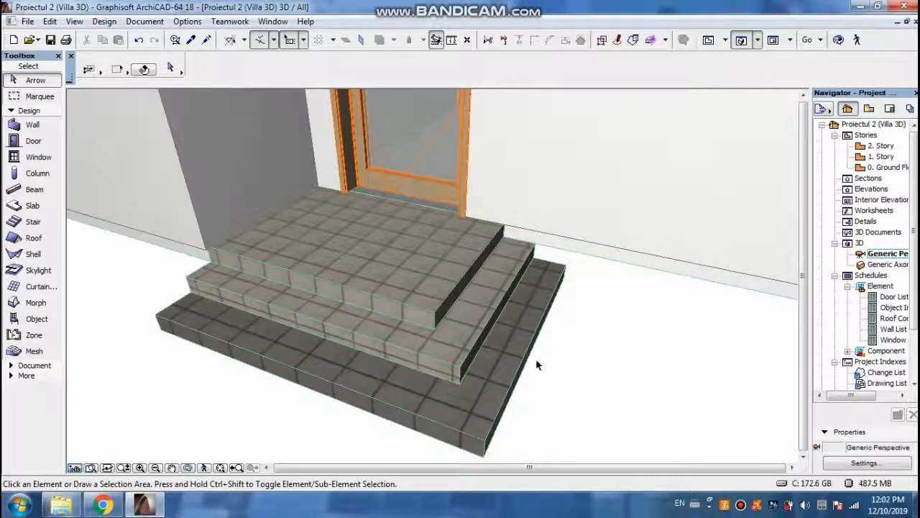
scroll(631, 335, down, 4)
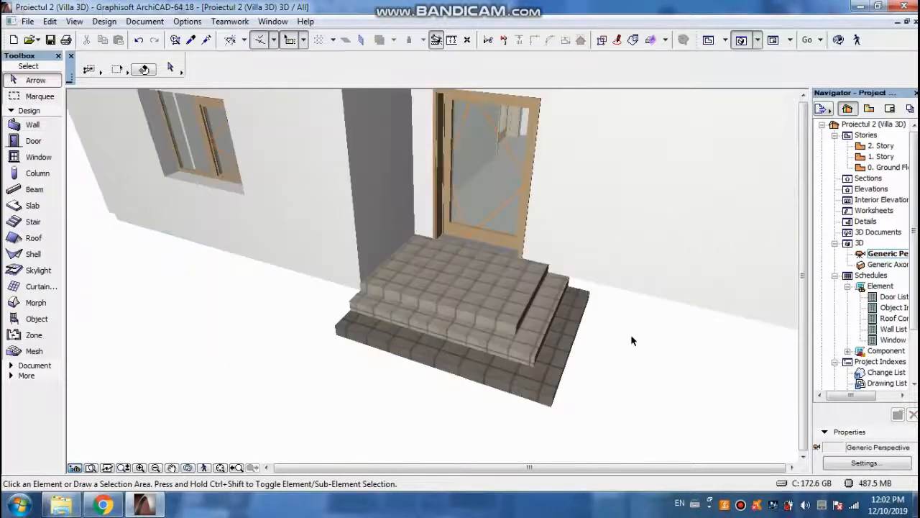
click(482, 381)
right_click(480, 380)
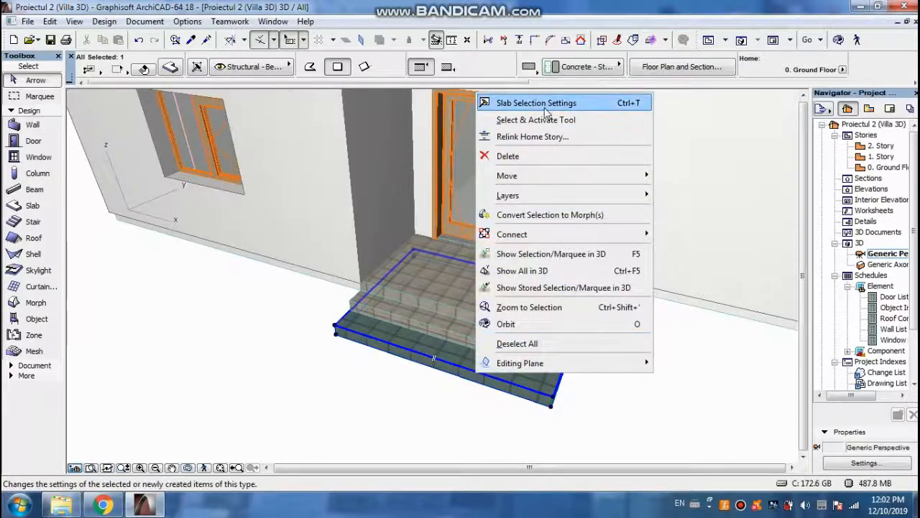
click(545, 108)
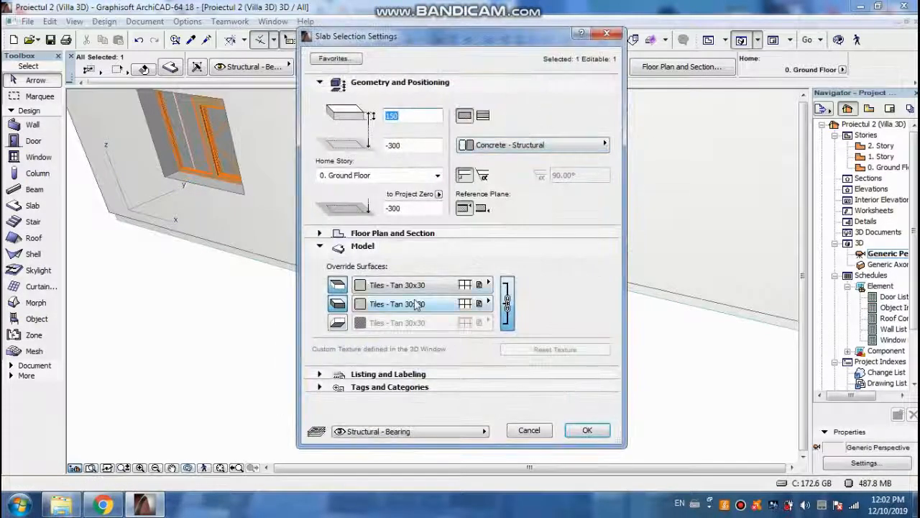
click(424, 285)
click(708, 122)
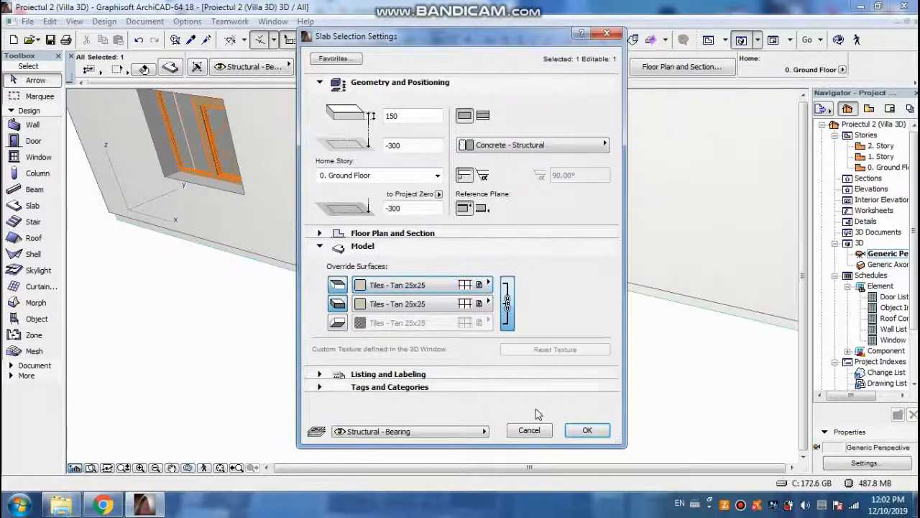
click(593, 431)
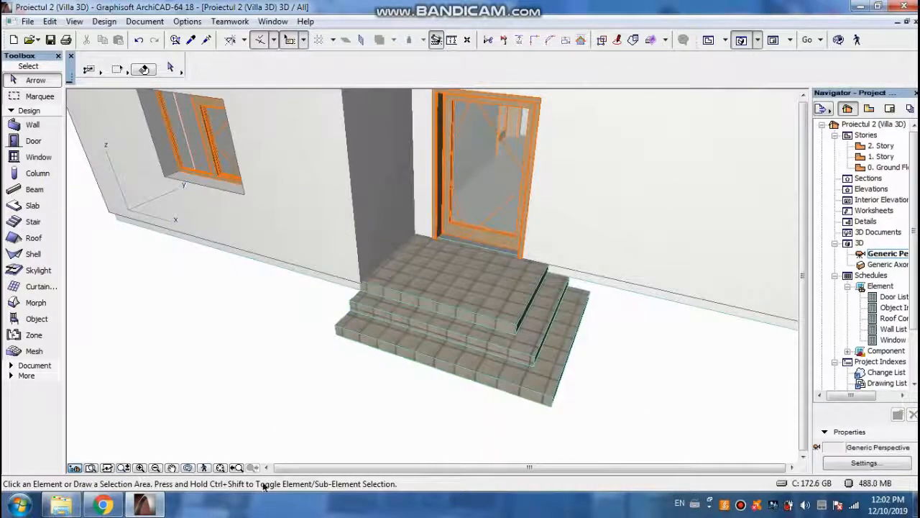
click(188, 468)
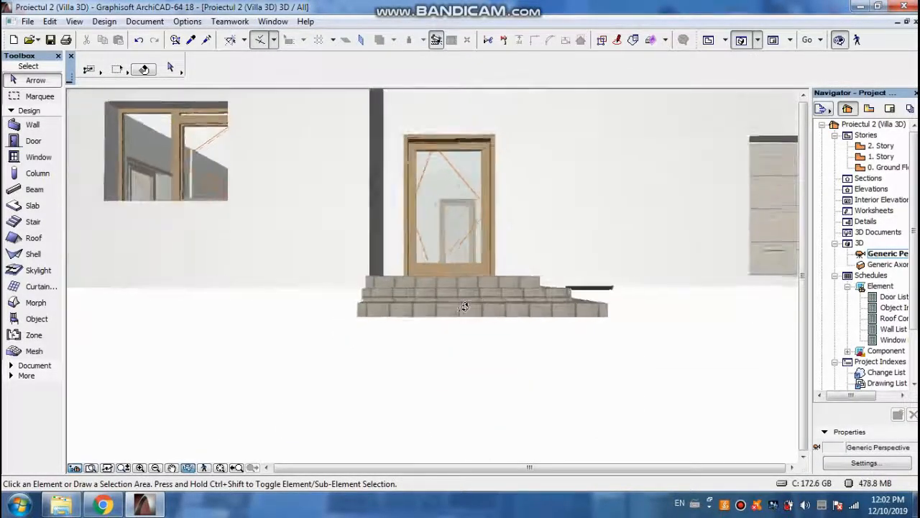
drag(492, 291, 394, 320)
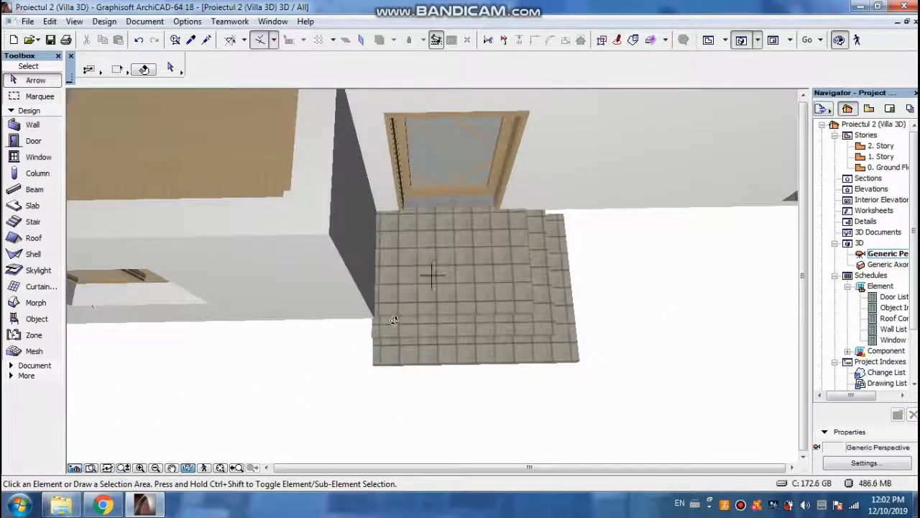
Return to the ground floor plan and set the default offset for new slabs to -450
key(F2)
scroll(420, 308, down, 4)
scroll(404, 258, up, 1)
scroll(374, 243, down, 2)
scroll(347, 161, up, 1)
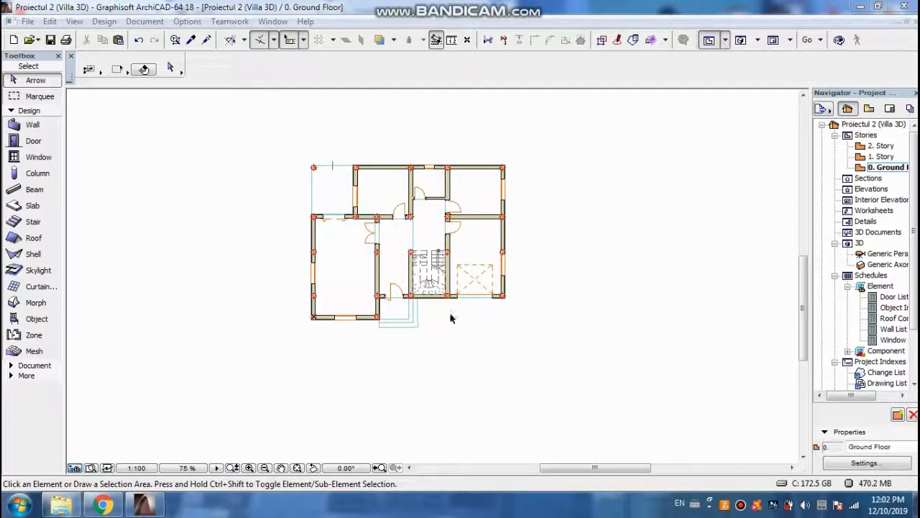
scroll(312, 154, up, 2)
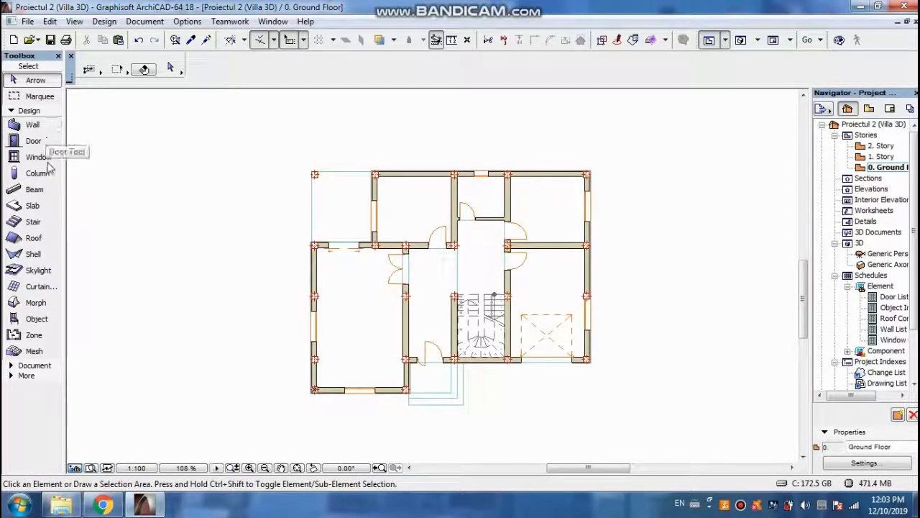
double_click(35, 207)
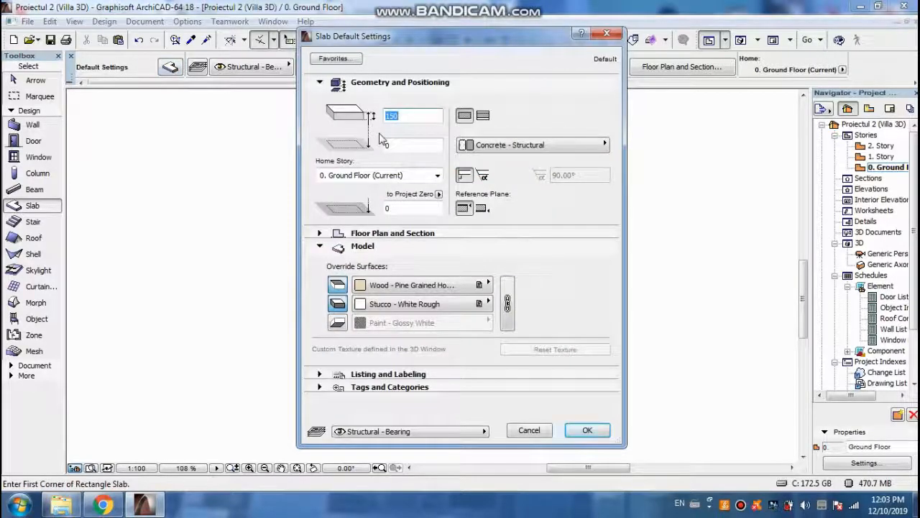
click(406, 146)
text(-450)
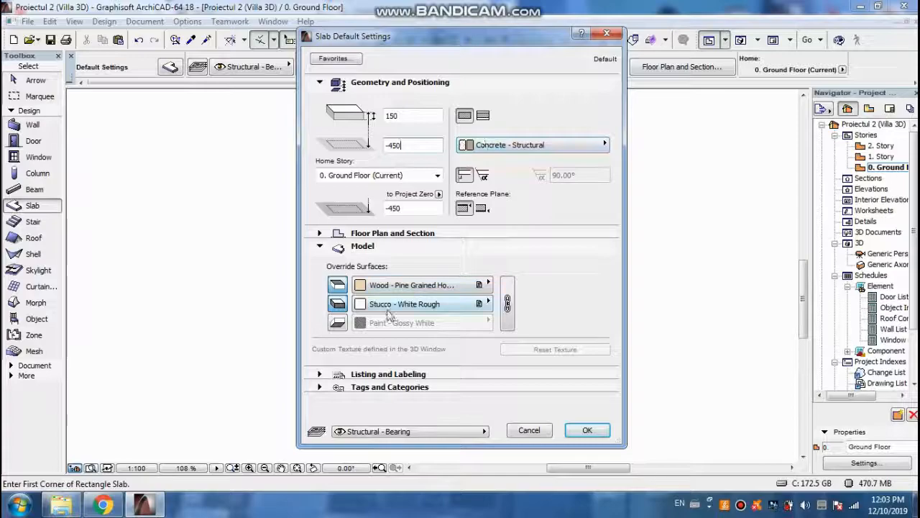
Link the default slab surfaces, set them to Stonework - 13, and accept the slab defaults
click(507, 302)
click(460, 285)
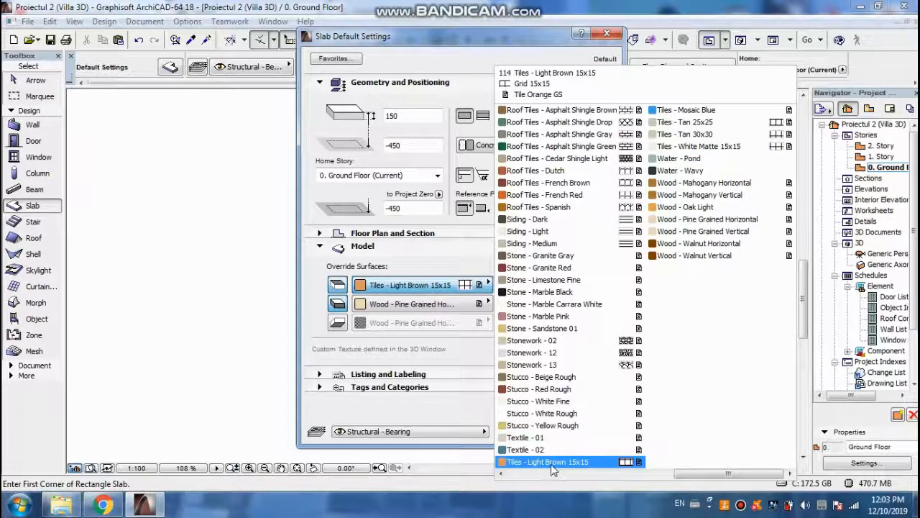
drag(696, 475, 637, 475)
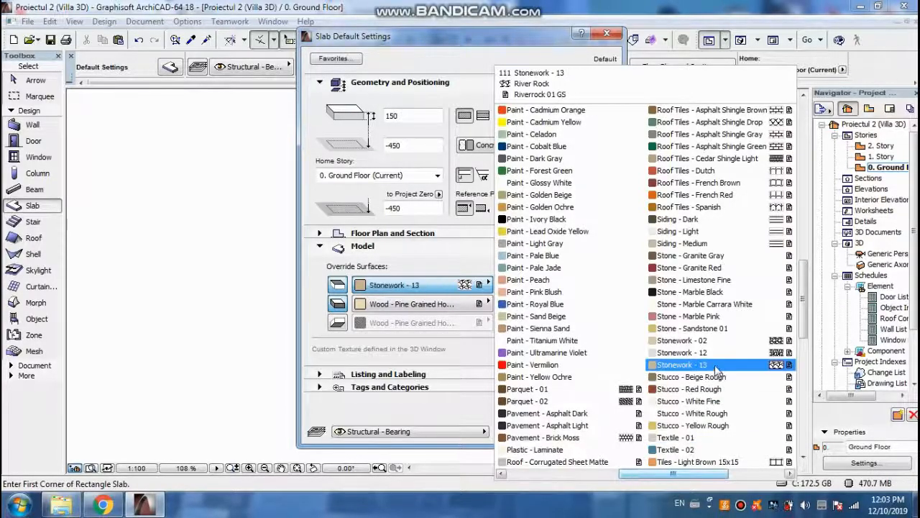
click(687, 366)
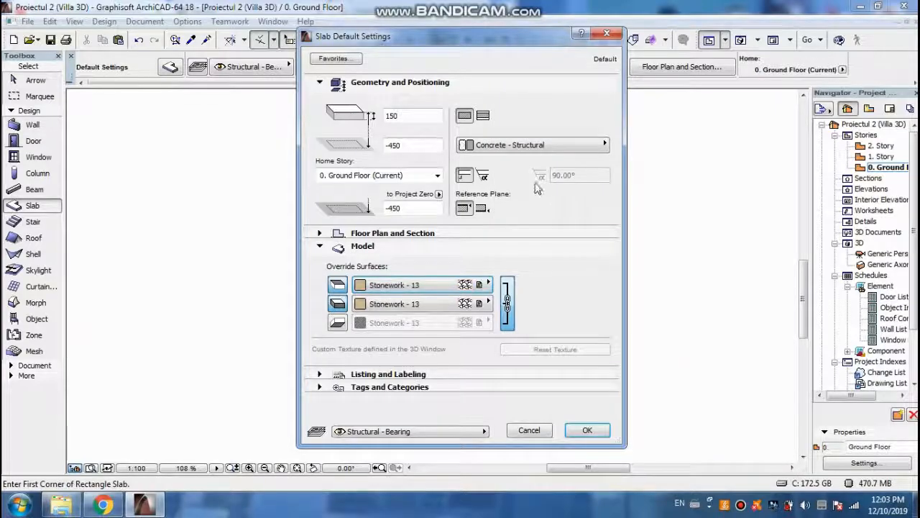
click(588, 430)
scroll(339, 184, up, 2)
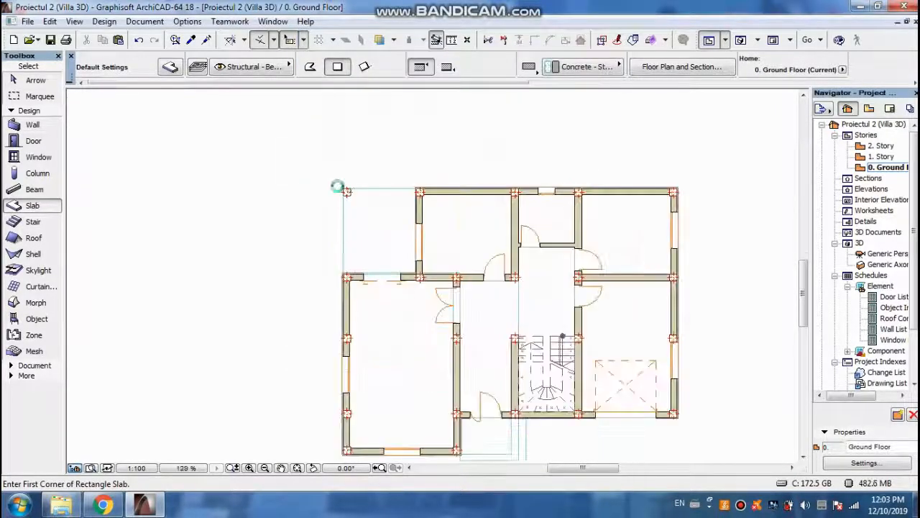
scroll(340, 184, up, 1)
scroll(345, 189, down, 3)
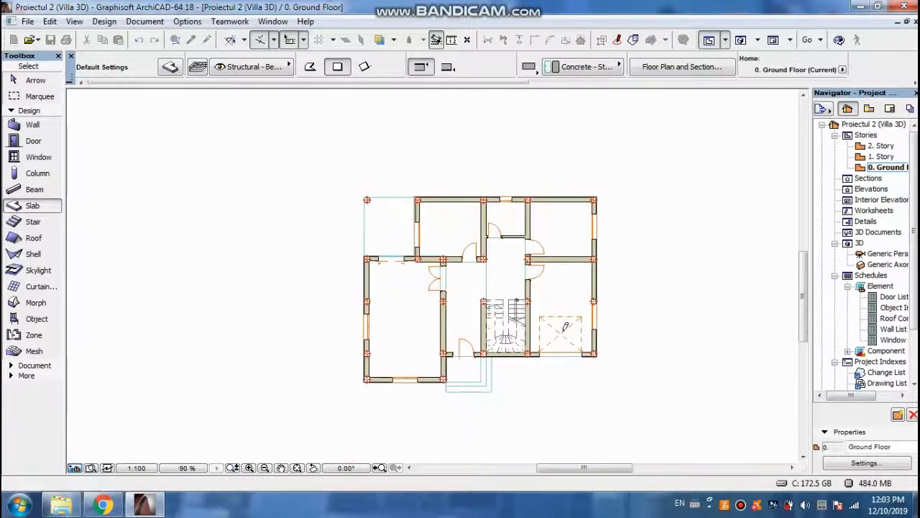
Draw a rectangular outside slab from the building's rear-left corner, with Dimension 1 set to 13400 and extending past the front walls
scroll(548, 406, up, 3)
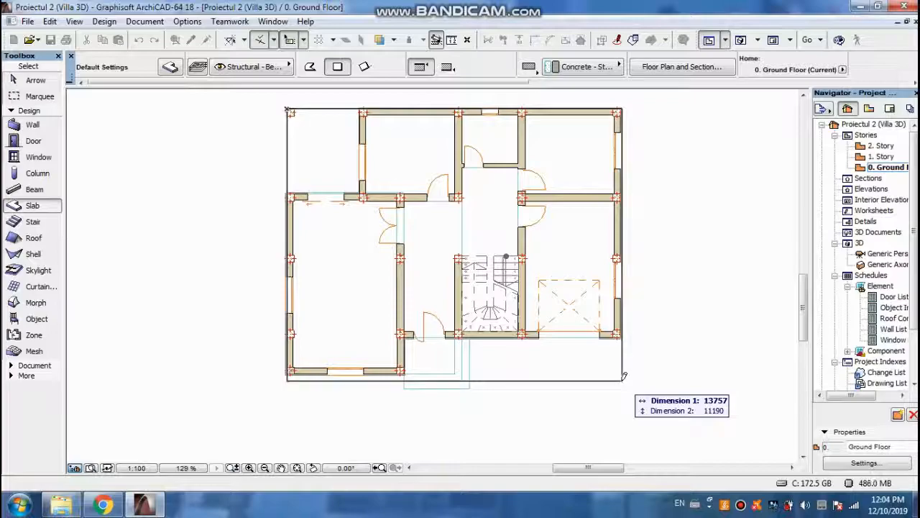
text(13)
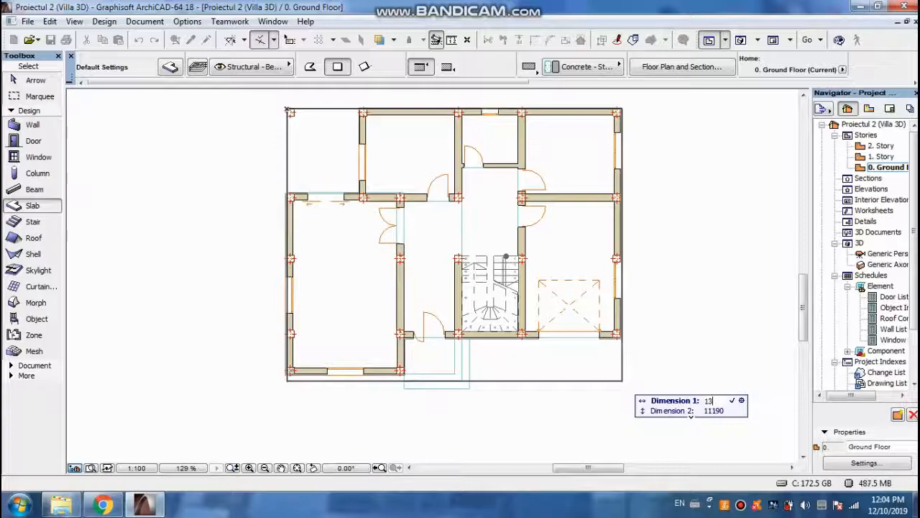
text(400)
key(Tab)
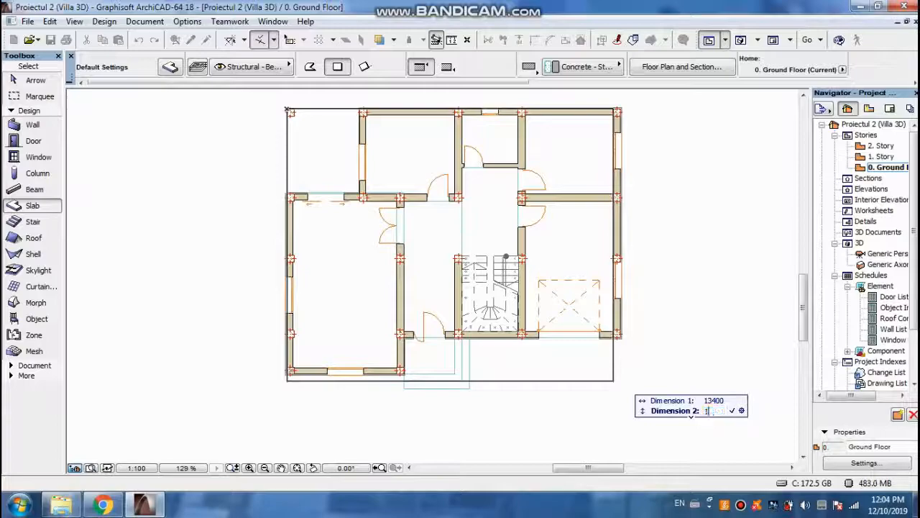
key(Return)
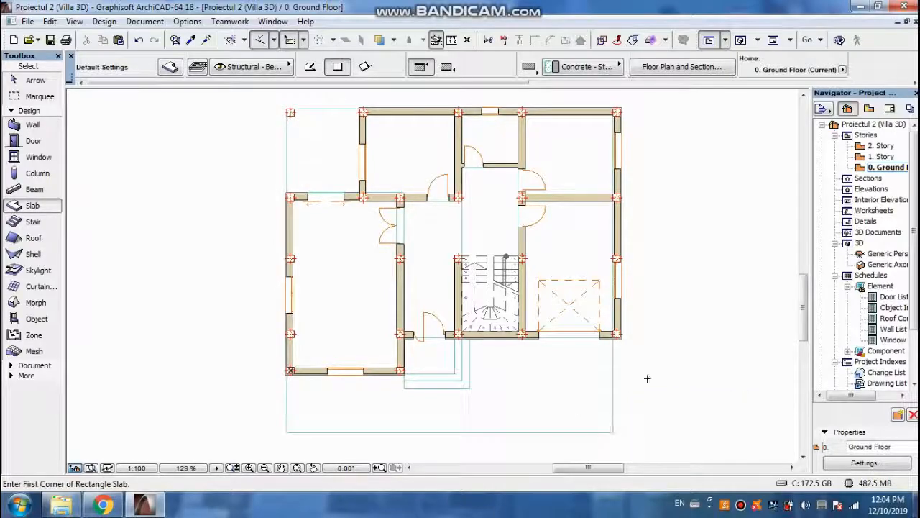
Move the outside slab's front-right corner to the left wing's front-right corner and shift it from there by 9000 at angle 0
key(ctrl+a)
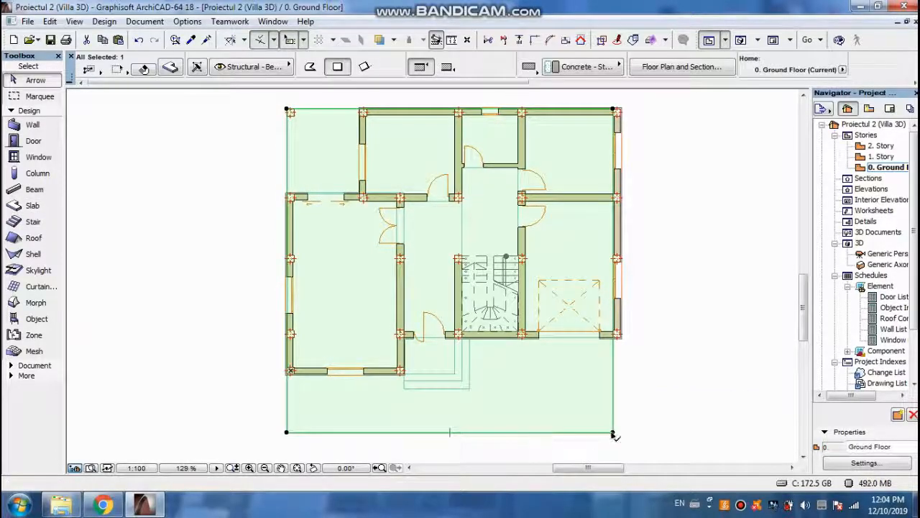
click(613, 435)
scroll(432, 381, up, 2)
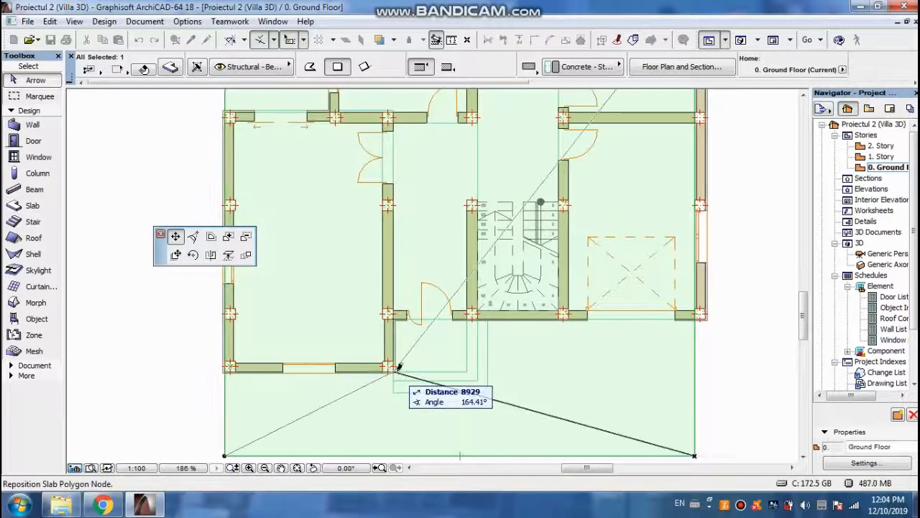
click(392, 369)
click(393, 370)
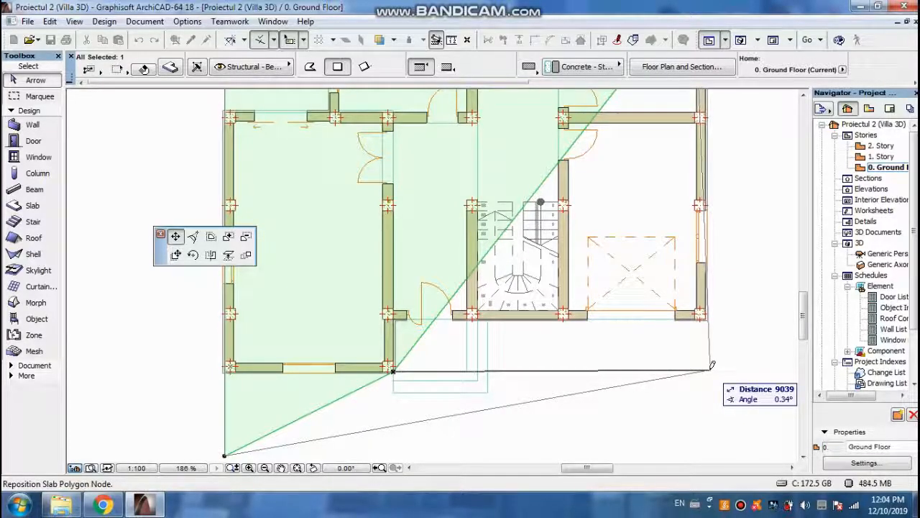
text(9000)
key(Tab)
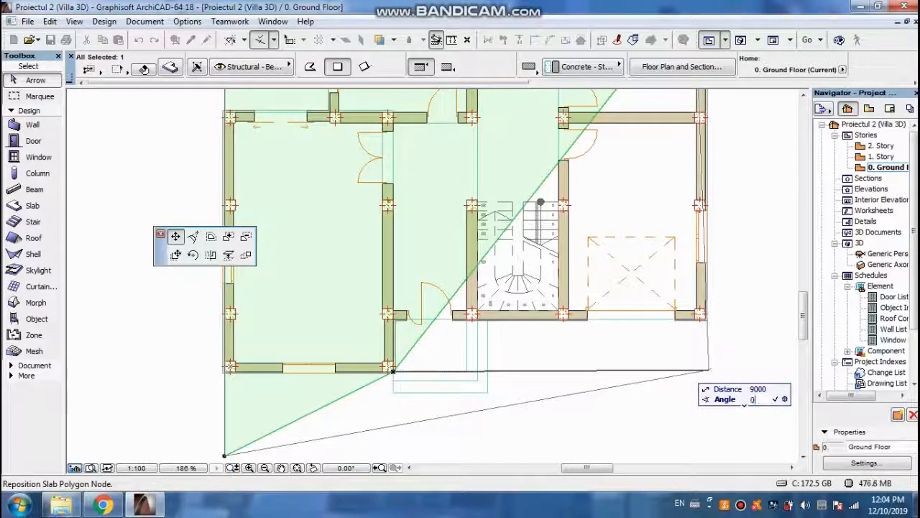
text(0)
key(Return)
Reposition the outside slab's rear-right and front-left nodes onto the building's outer wall corners
scroll(701, 121, down, 3)
scroll(689, 127, up, 6)
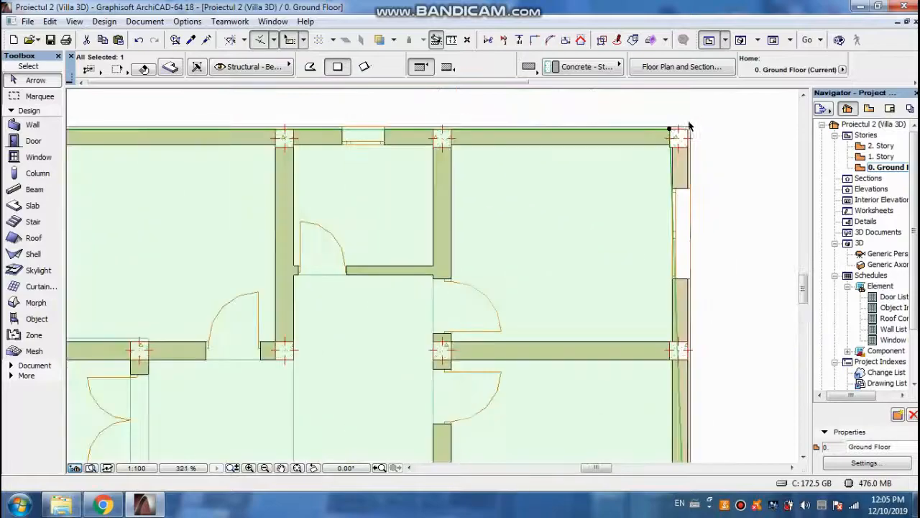
scroll(689, 126, up, 3)
click(655, 134)
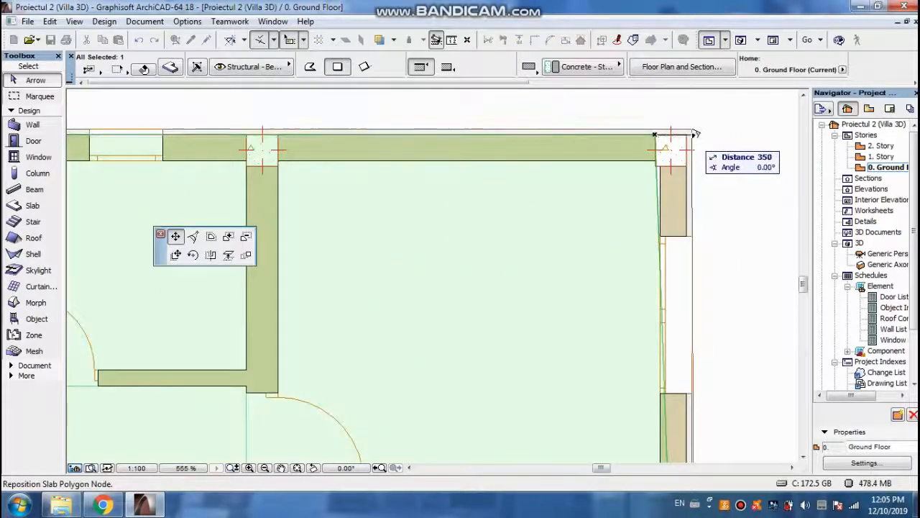
scroll(701, 131, down, 6)
scroll(426, 401, up, 3)
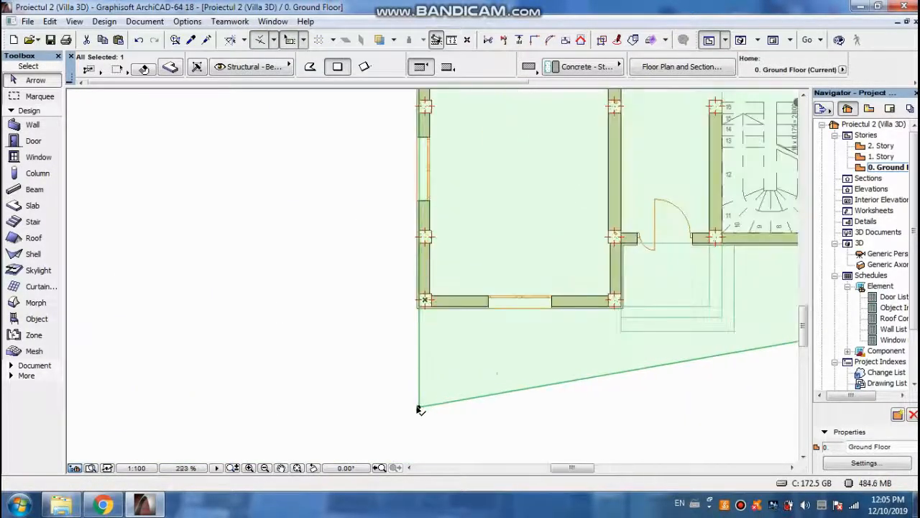
scroll(424, 303, up, 2)
click(420, 306)
scroll(376, 310, down, 4)
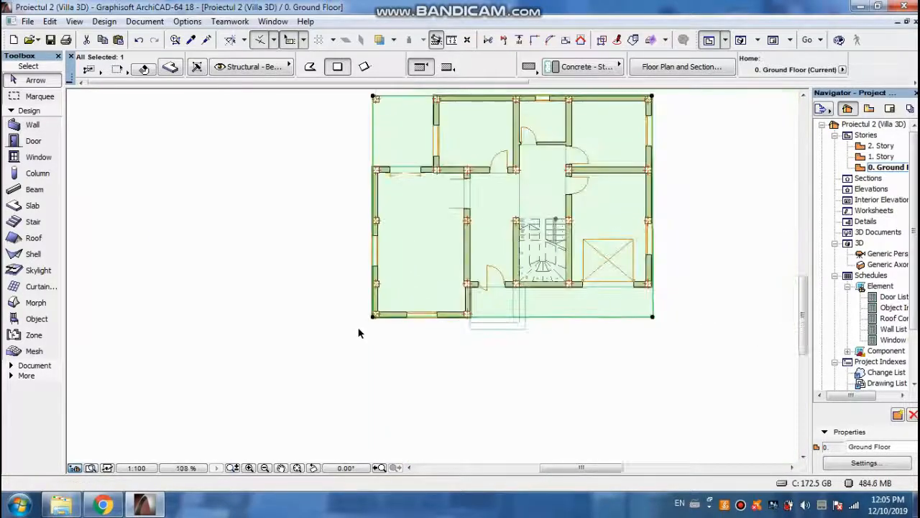
Move both front corners of the outside slab diagonally outward from the building by a distance of 1500 each
click(652, 316)
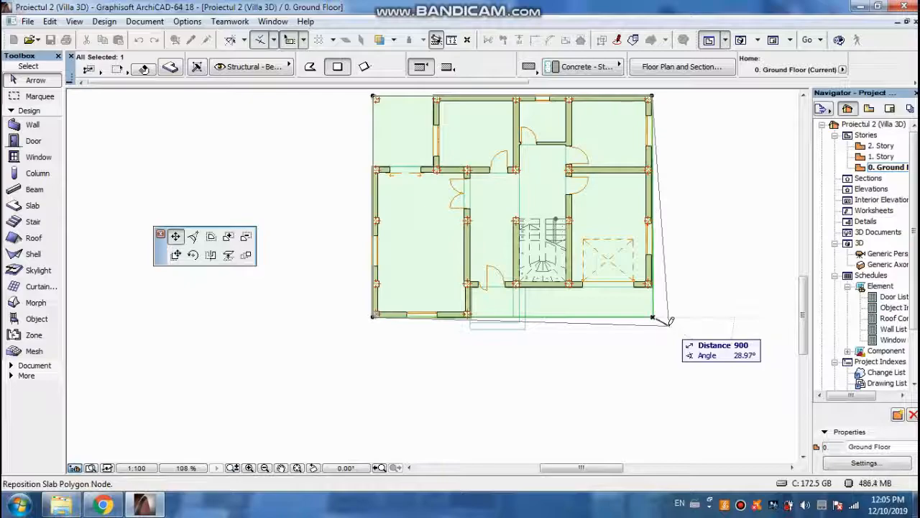
text(1500)
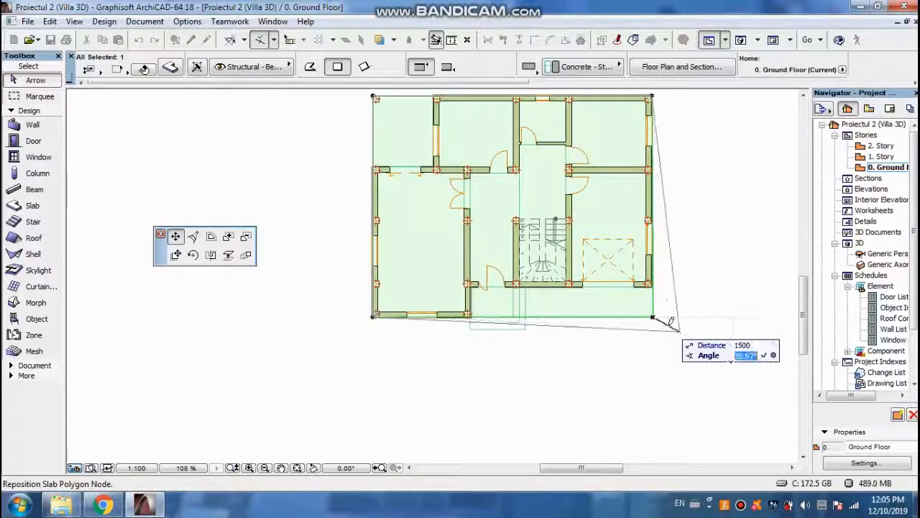
key(Return)
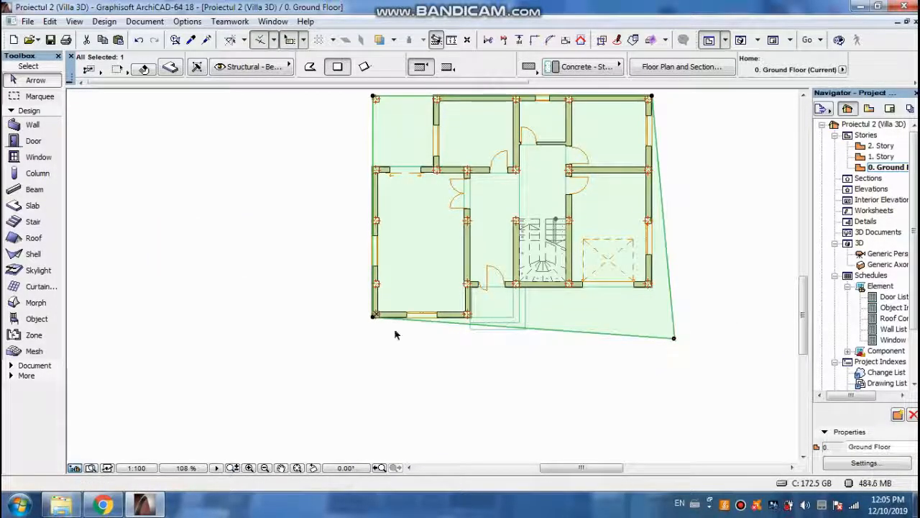
scroll(388, 324, up, 3)
click(357, 310)
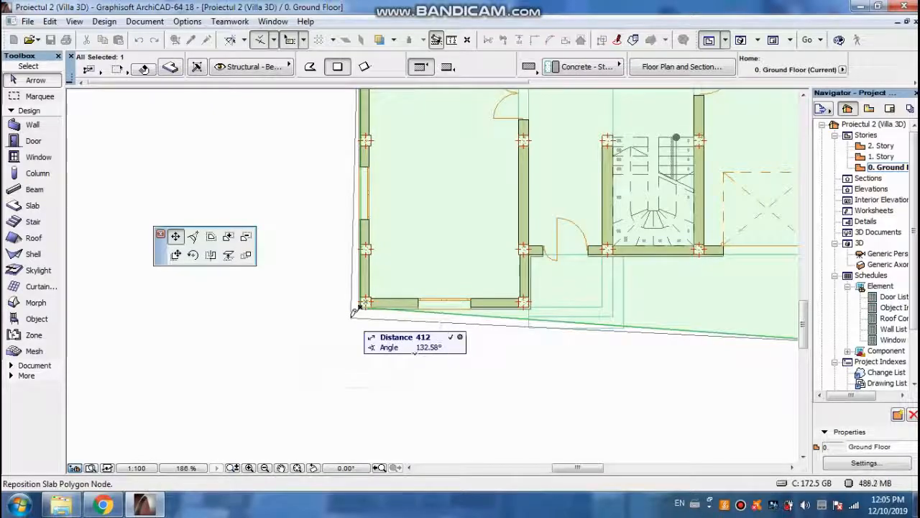
text(1500)
key(Tab)
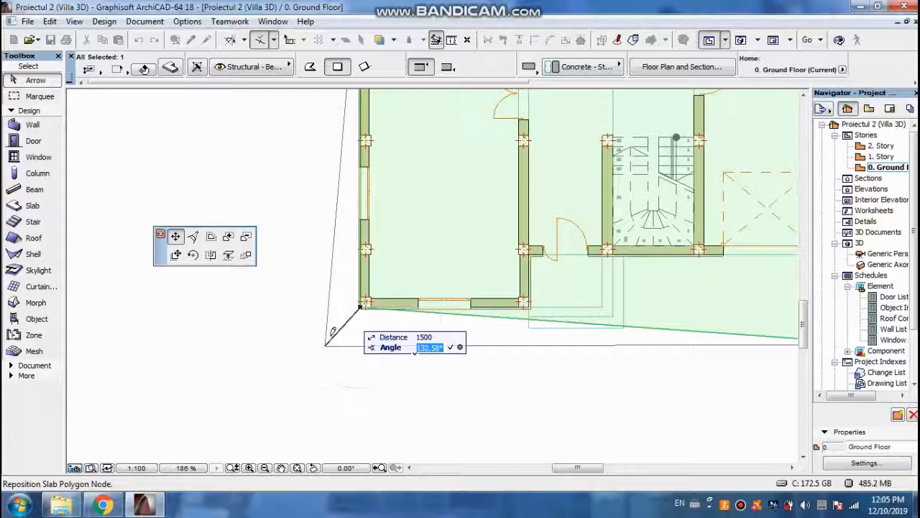
text(22)
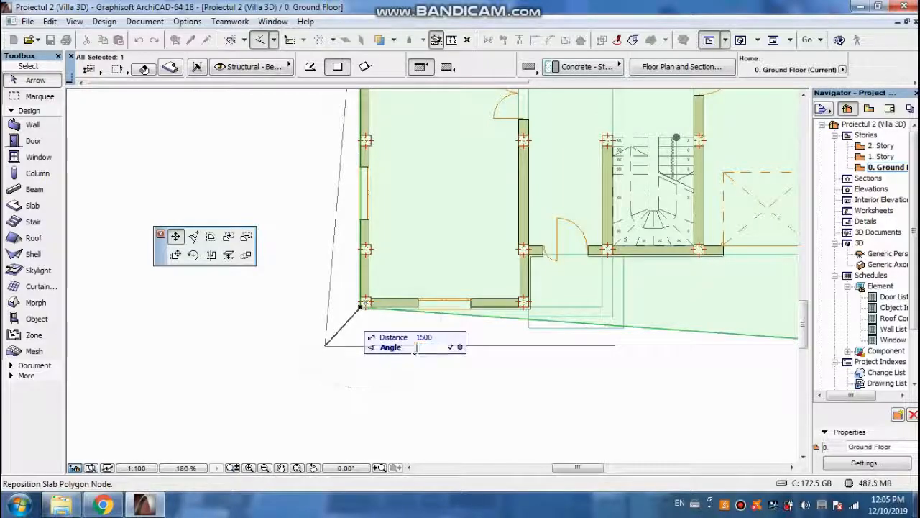
key(Return)
Move the outside slab's rear-left corner diagonally outward by a distance of 1500
scroll(277, 304, down, 5)
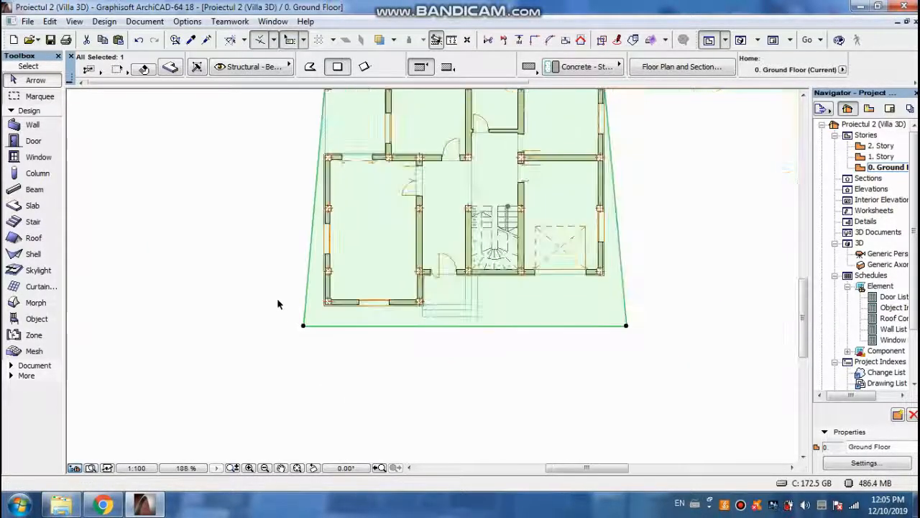
scroll(320, 154, up, 5)
click(315, 168)
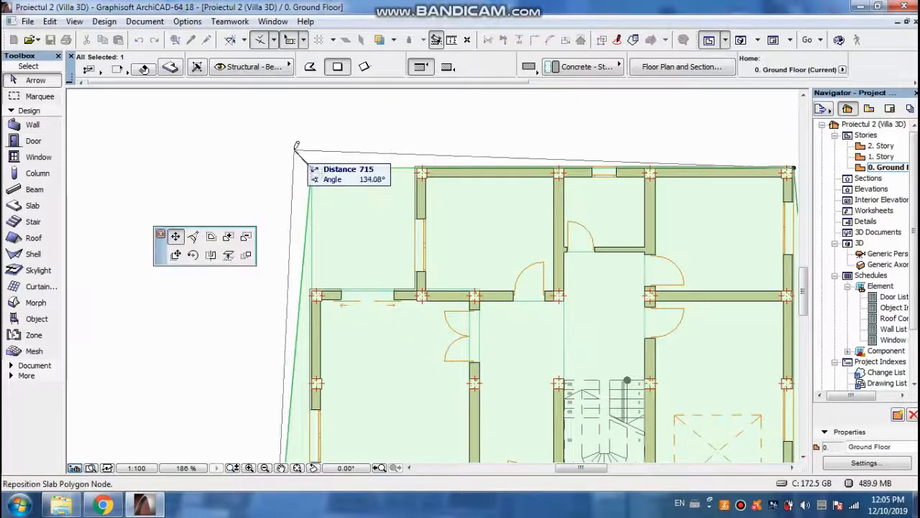
text(15)
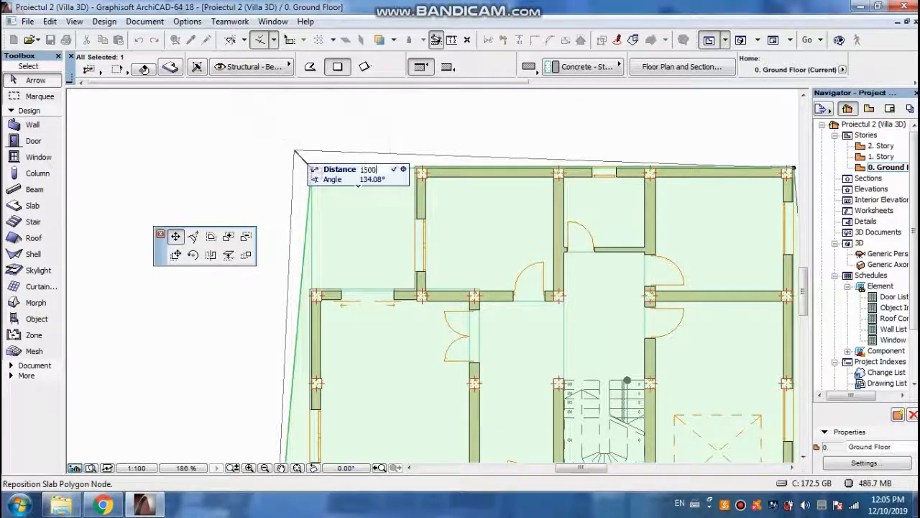
text(00)
key(Tab)
key(Return)
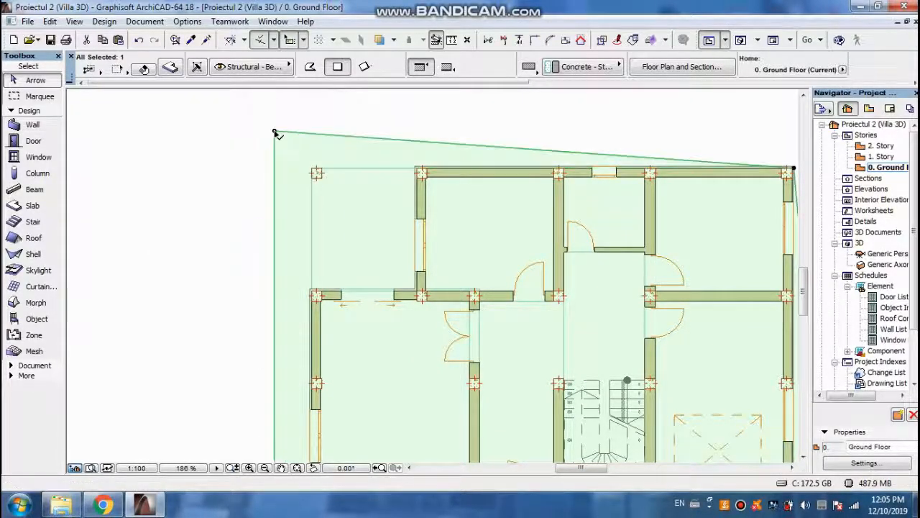
Move the outside slab's rear-right corner diagonally outward by 1500 and deselect the slab
scroll(276, 134, down, 4)
scroll(525, 179, up, 3)
click(517, 166)
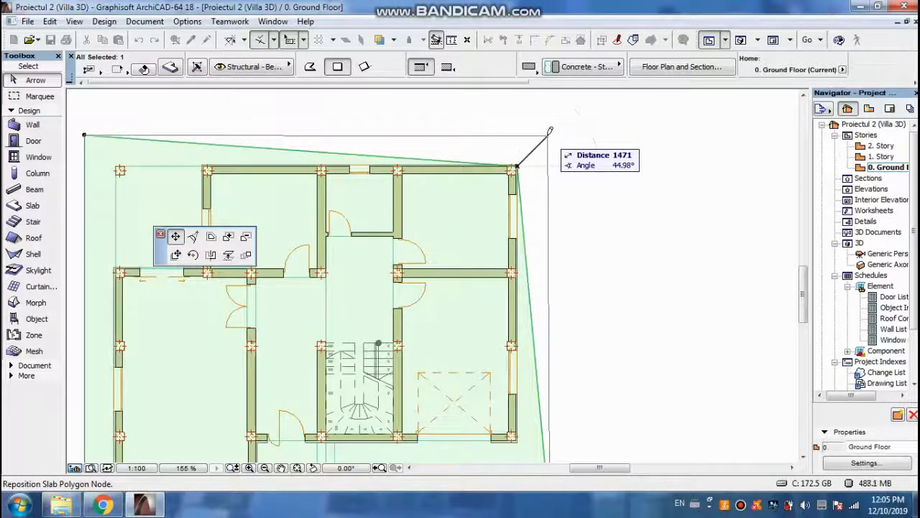
text(1500)
key(Tab)
key(Return)
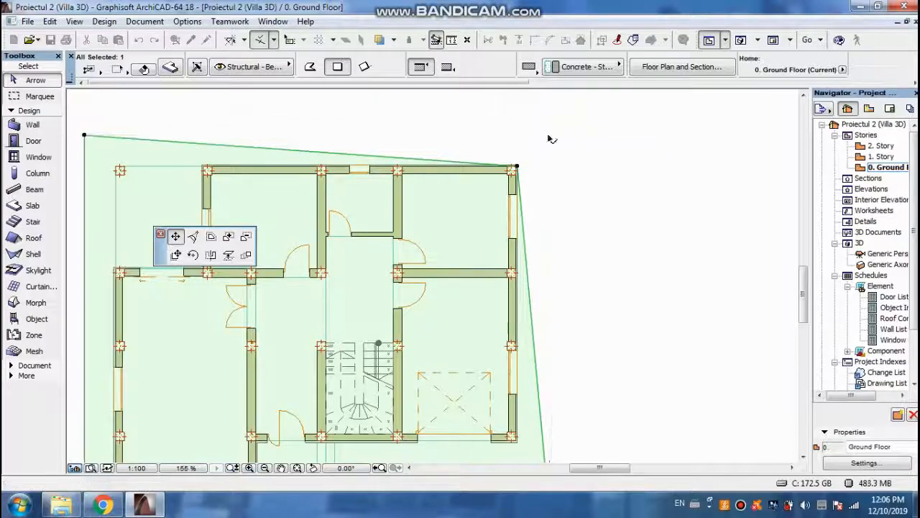
key(ctrl+z)
scroll(566, 134, down, 3)
click(476, 369)
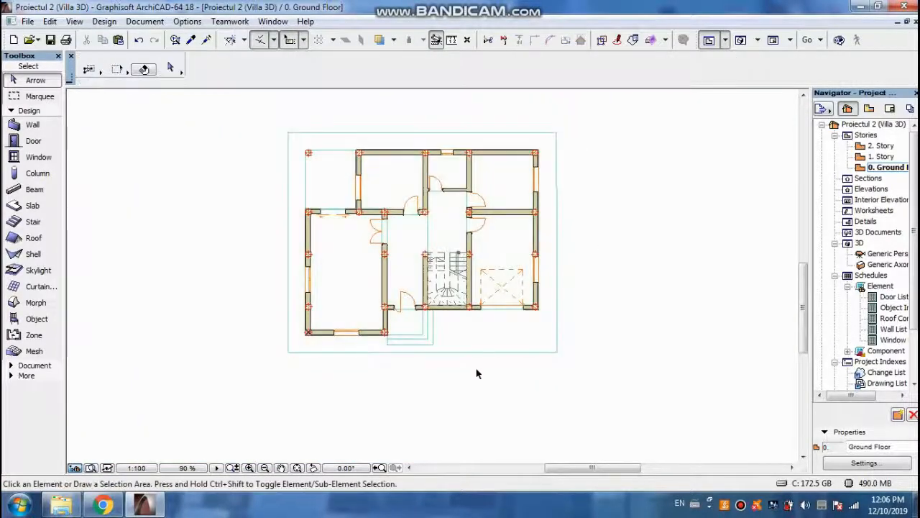
Inspect the stone paving around the villa and its entrance steps in 3D, and return to the ground floor plan
key(F3)
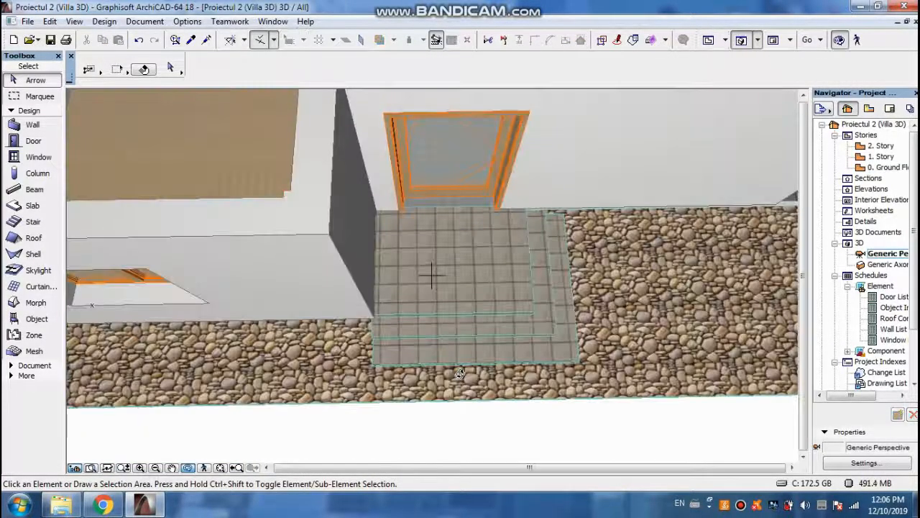
drag(530, 416, 514, 429)
drag(501, 370, 493, 401)
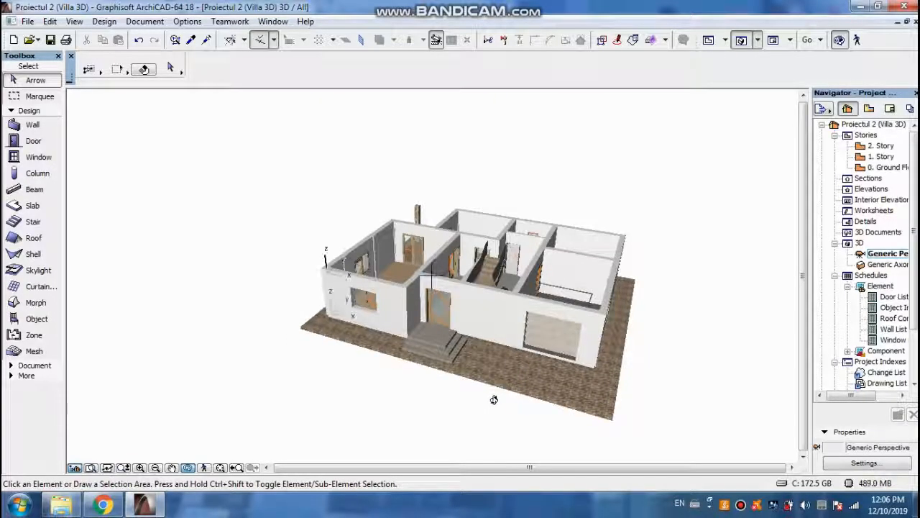
key(F2)
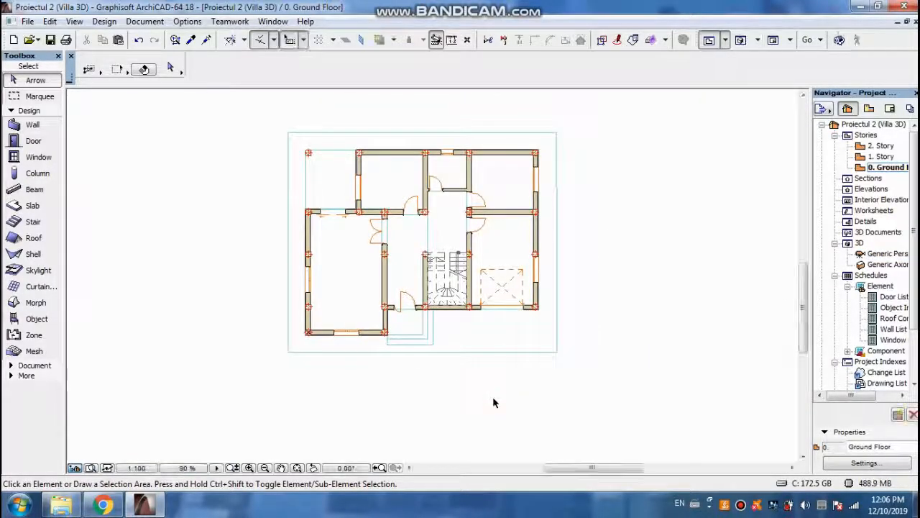
Draw a rectangular slab about 4850 by 10950 from the free-standing rear-left column to the left wing's front-right corner
click(32, 205)
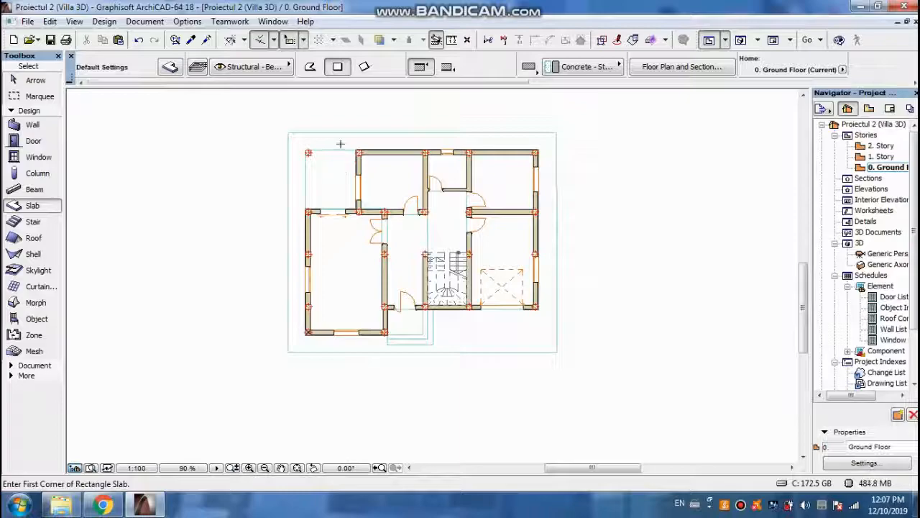
scroll(308, 151, up, 4)
click(310, 155)
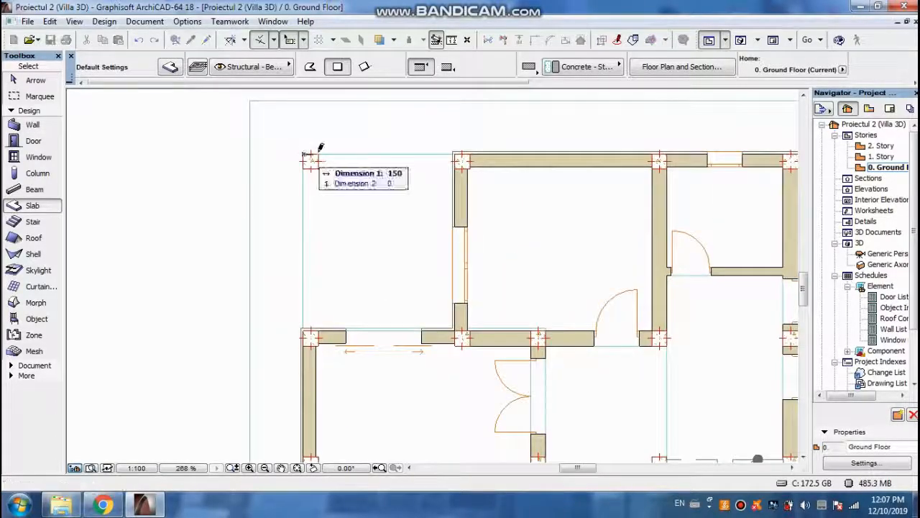
scroll(400, 345, down, 3)
scroll(407, 350, up, 5)
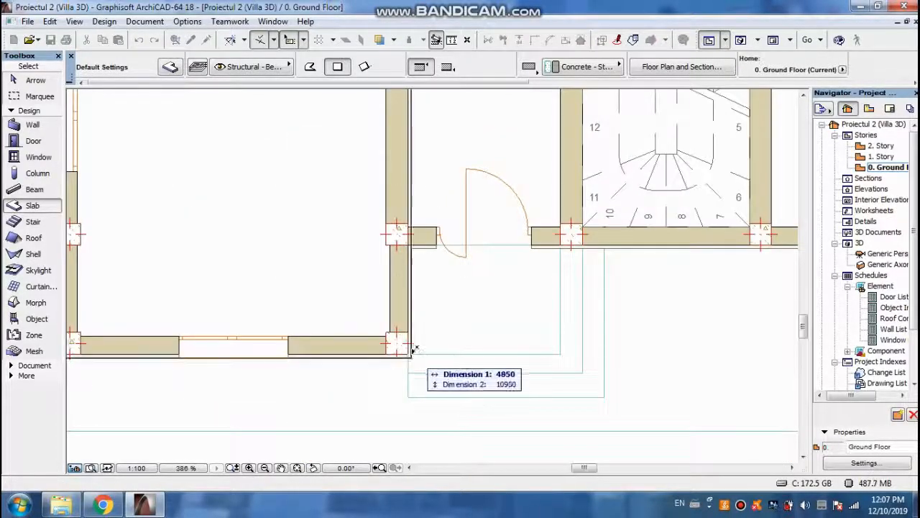
click(410, 348)
scroll(456, 336, down, 2)
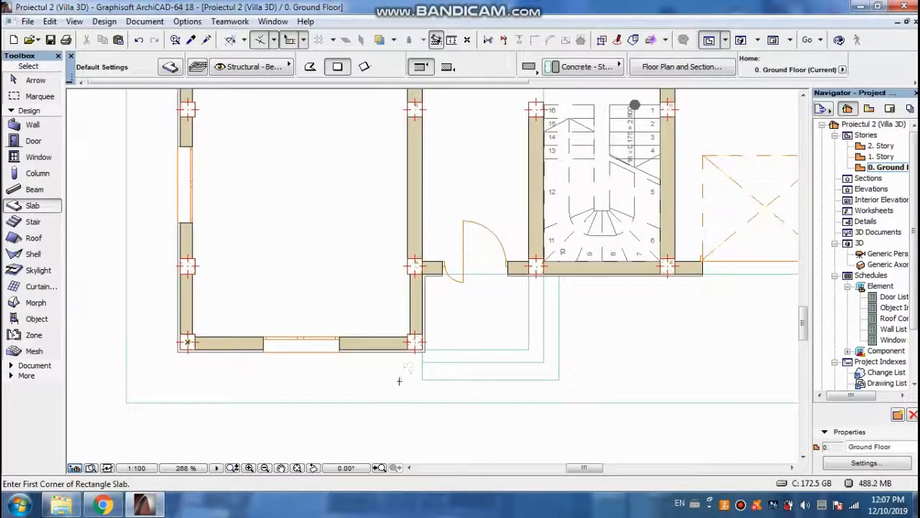
Draw a rectangular slab about 8900 by 9400 from the column beside the front entrance to the villa's rear-right corner
scroll(456, 337, down, 3)
scroll(418, 136, up, 2)
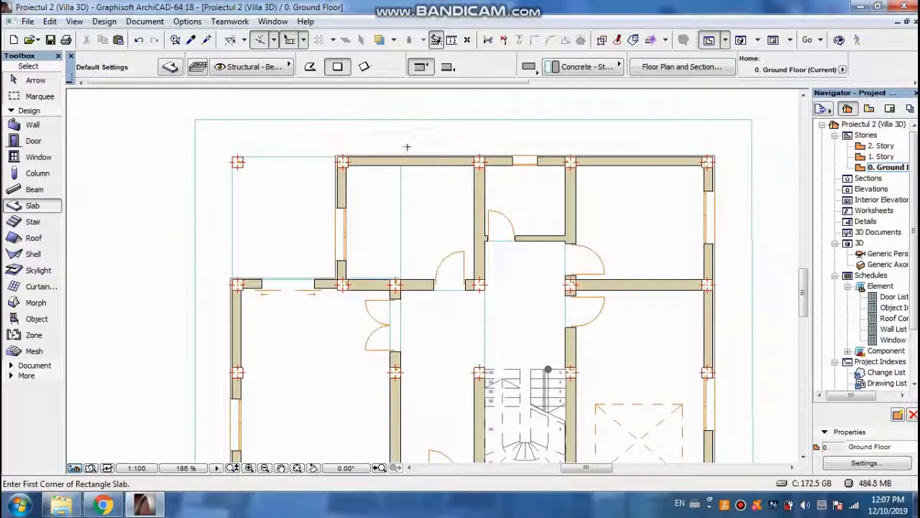
scroll(405, 155, up, 2)
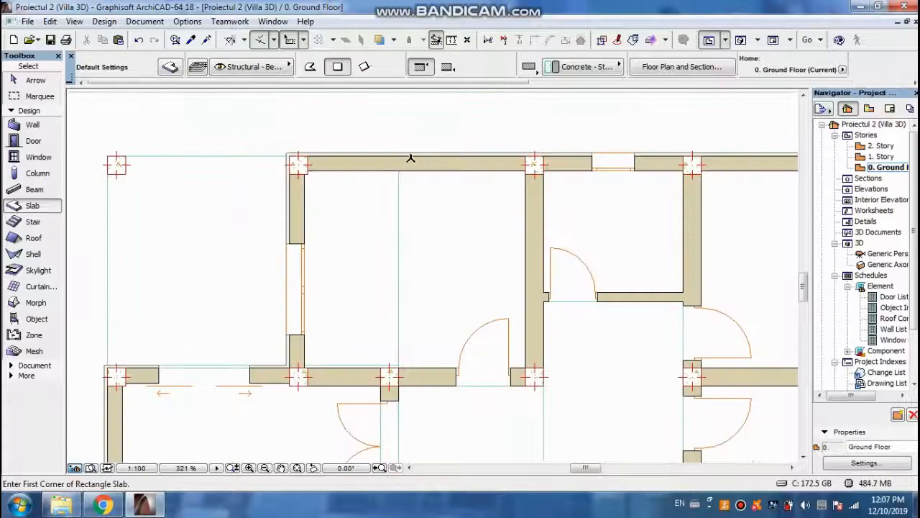
scroll(401, 153, down, 3)
scroll(389, 382, up, 5)
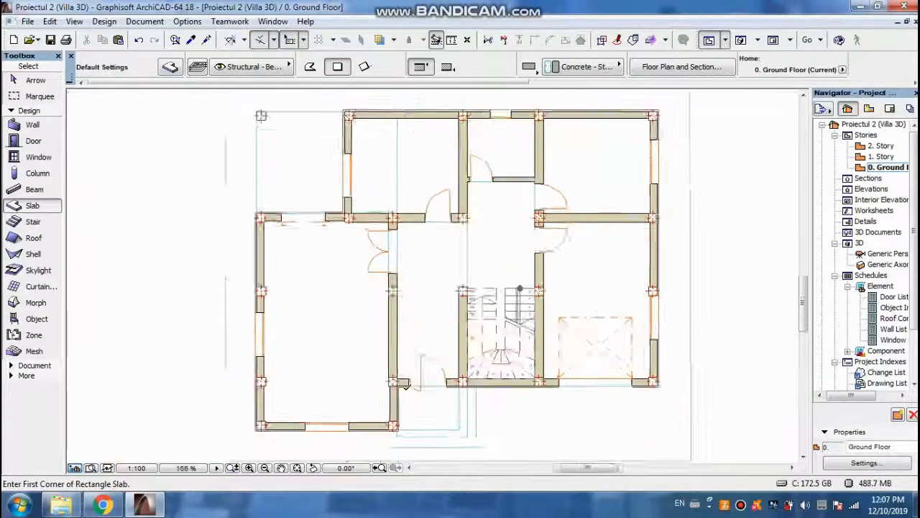
click(389, 376)
scroll(389, 377, down, 5)
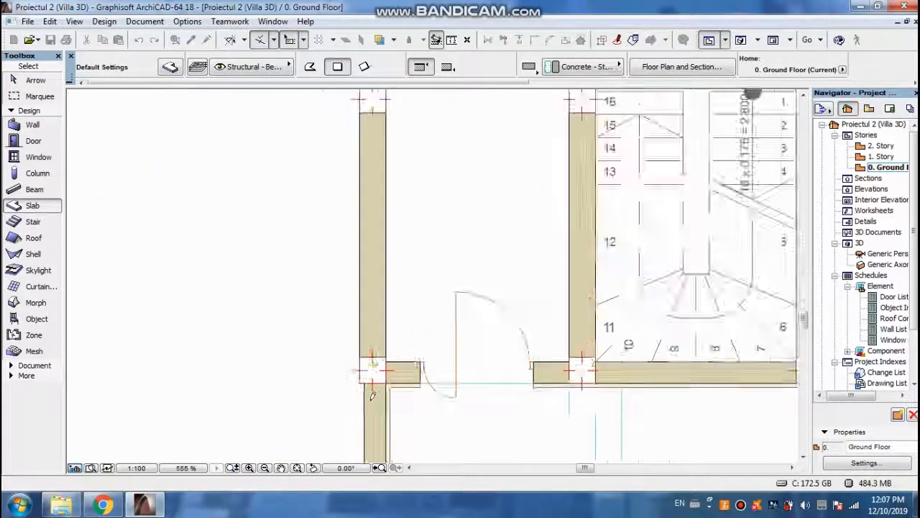
scroll(558, 205, up, 2)
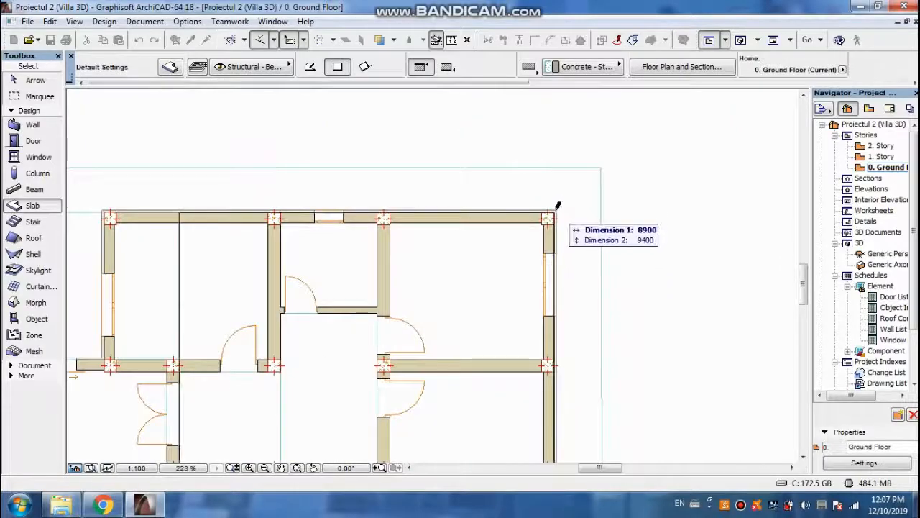
click(557, 206)
scroll(436, 247, down, 2)
click(331, 229)
key(Escape)
key(Escape)
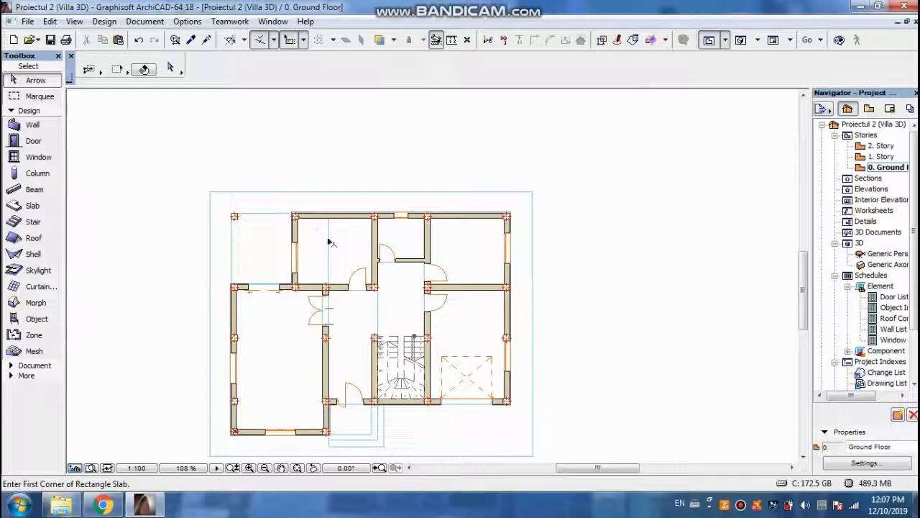
Select the two rectangular slabs under the building together and set their thickness to 300
scroll(330, 243, up, 2)
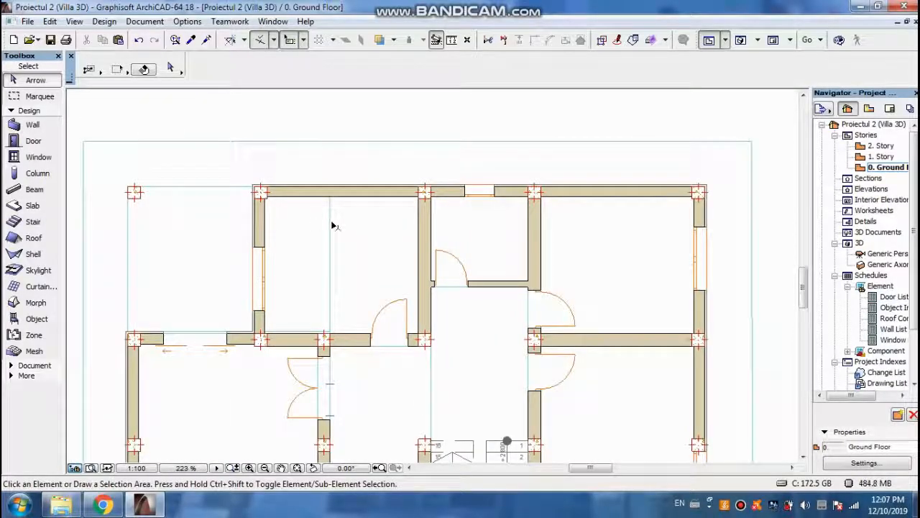
click(312, 190)
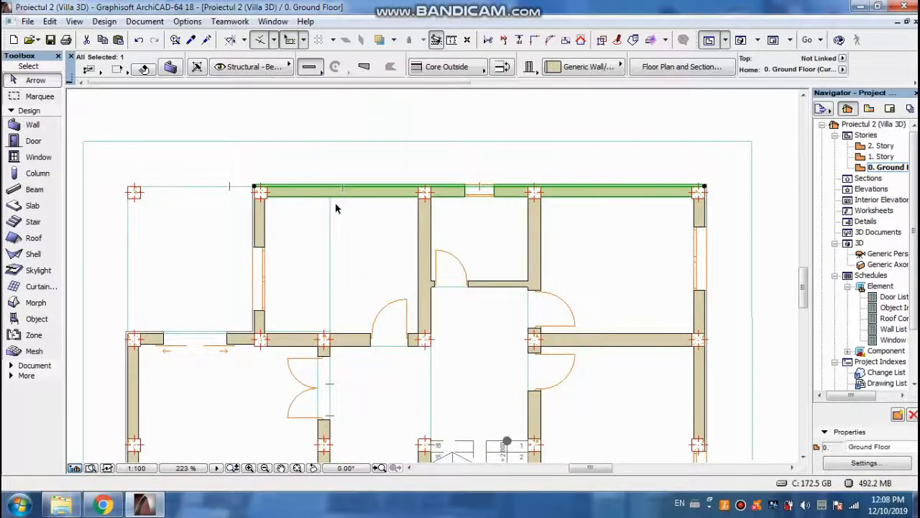
click(333, 212)
click(218, 190)
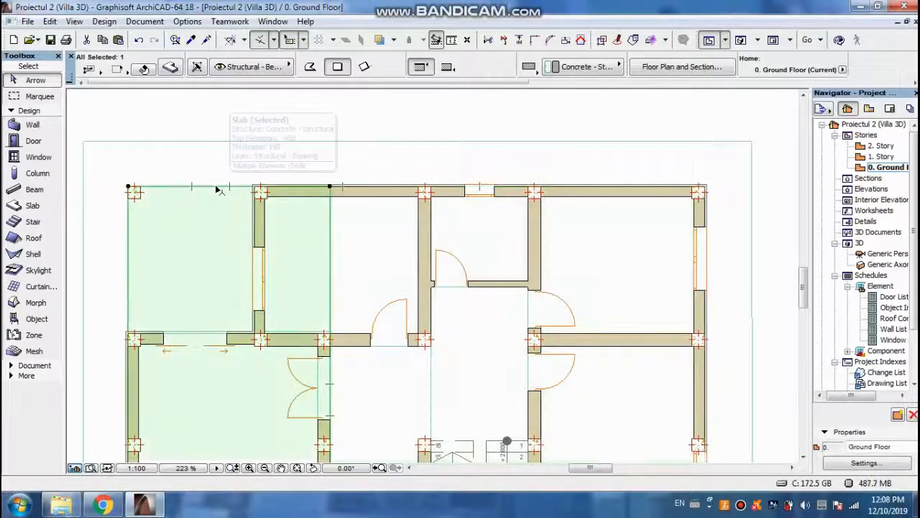
scroll(302, 187, down, 1)
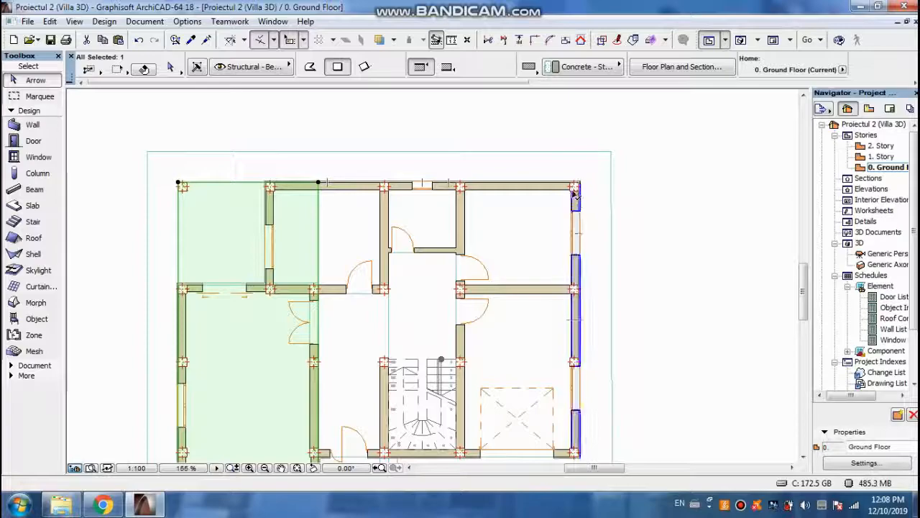
scroll(573, 193, up, 1)
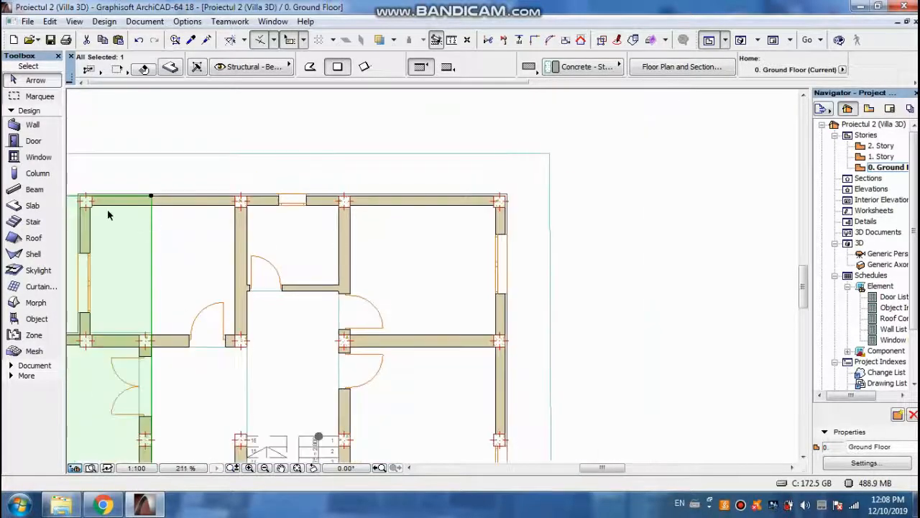
scroll(108, 212, up, 1)
click(179, 223)
click(171, 230)
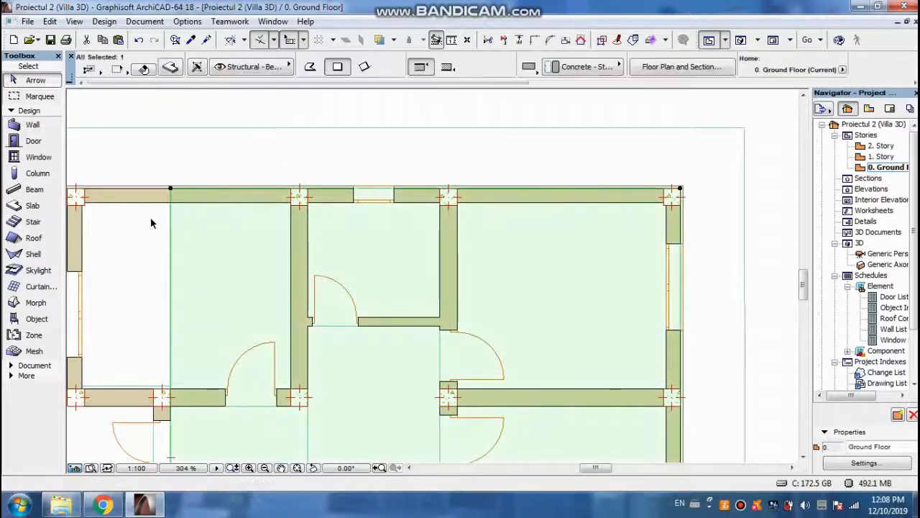
scroll(119, 191, down, 1)
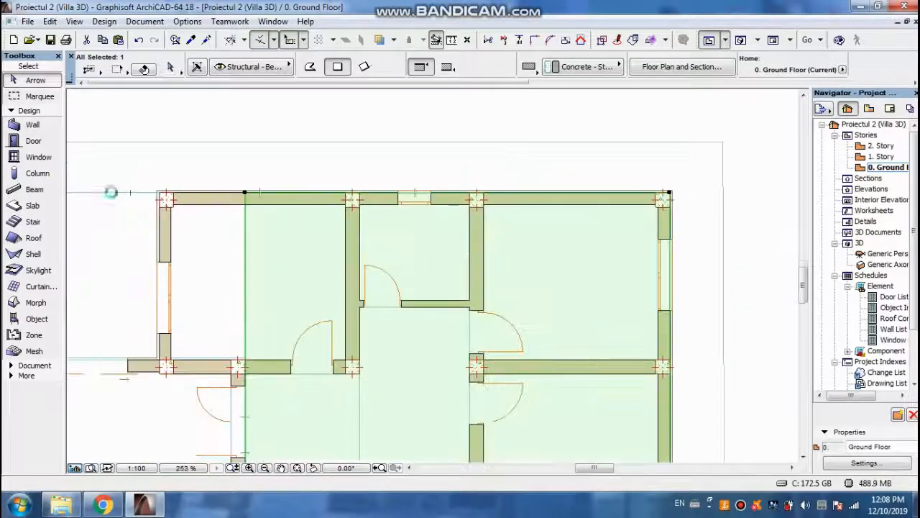
shift+click(115, 198)
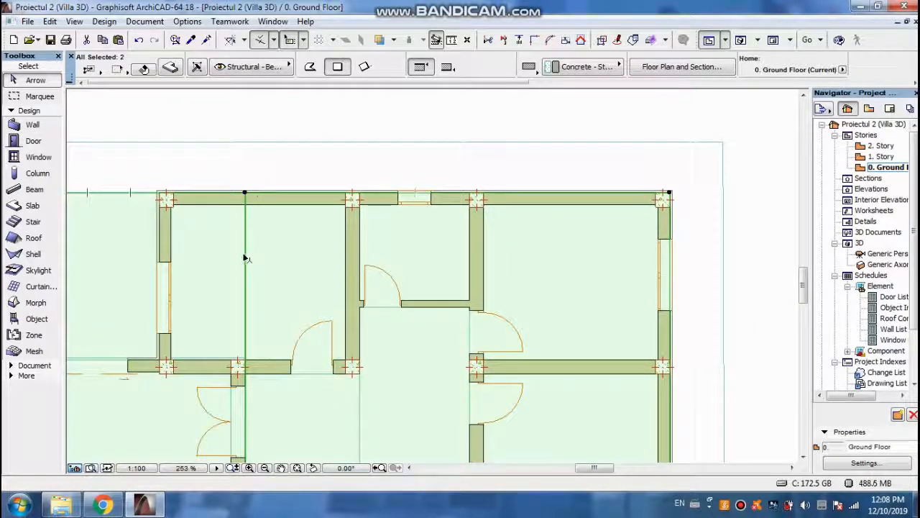
right_click(244, 257)
click(302, 187)
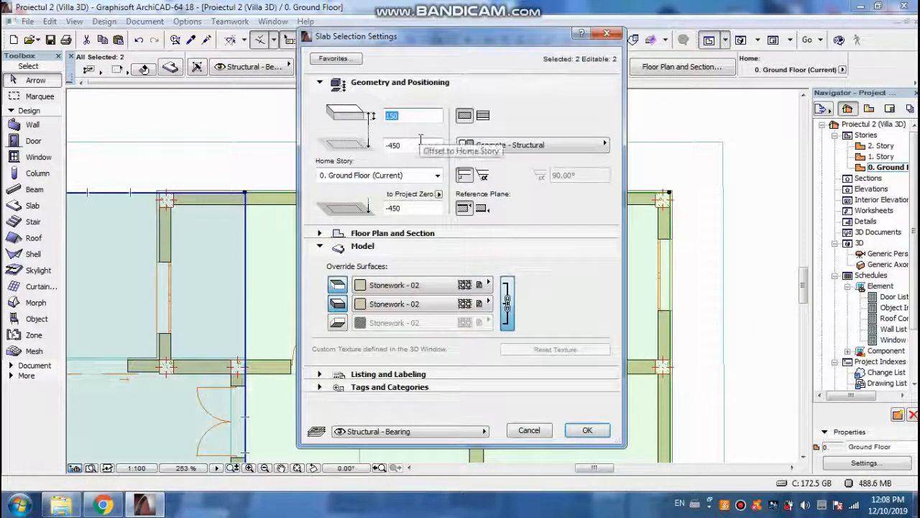
click(409, 116)
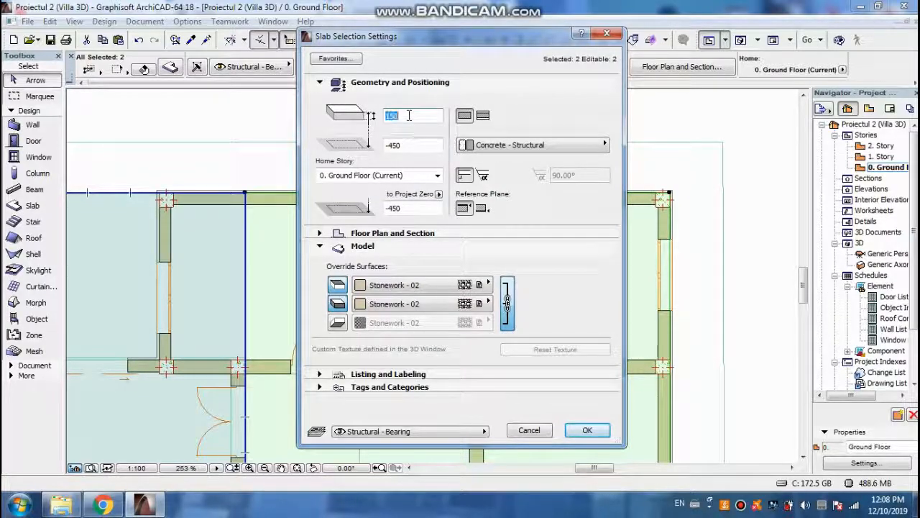
text(300)
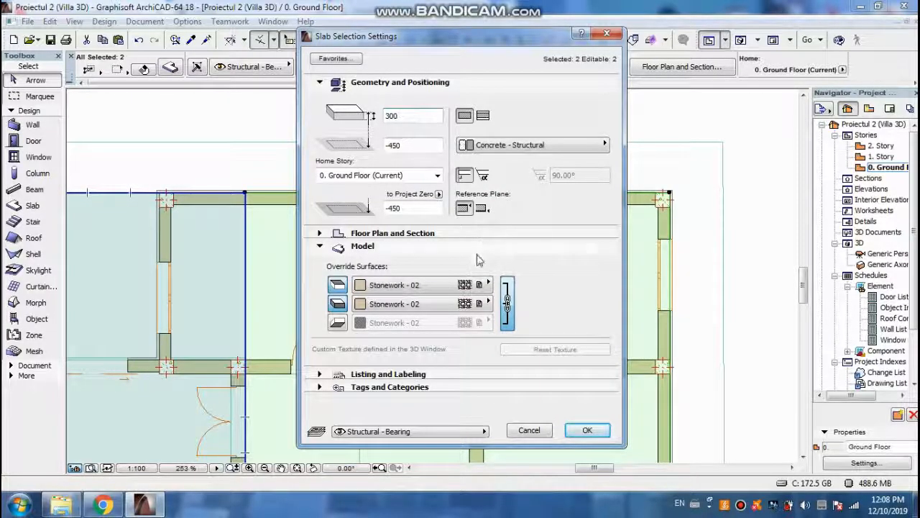
click(587, 430)
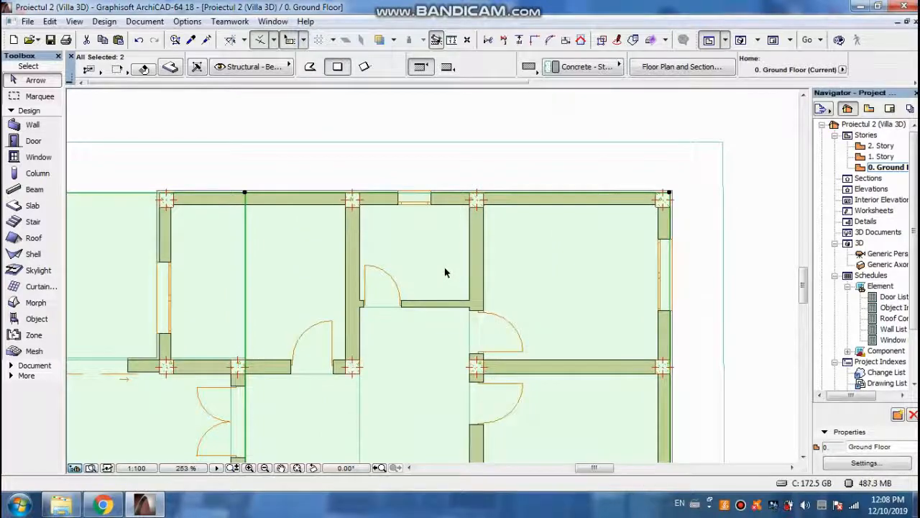
In the 3D view, set the offset to home story of both stonework slabs beneath the villa to -1 and deselect them
key(F3)
drag(510, 368, 417, 320)
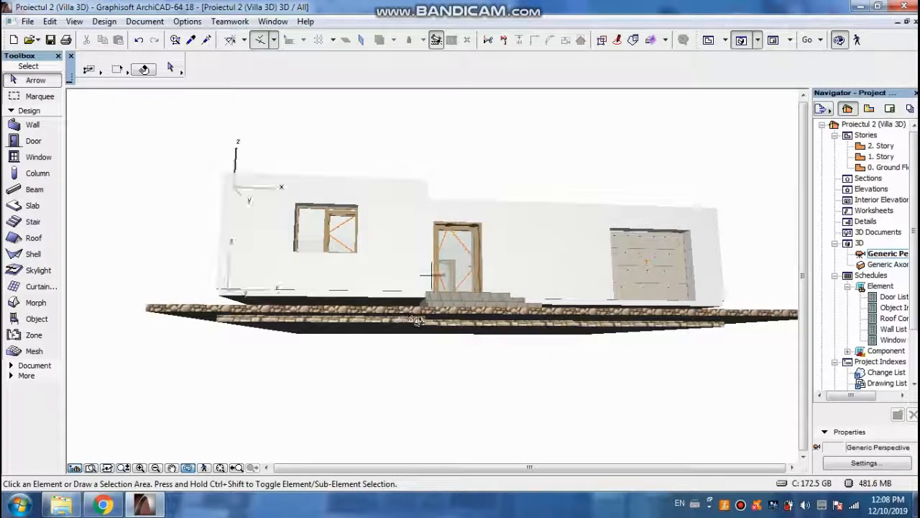
key(Escape)
click(424, 326)
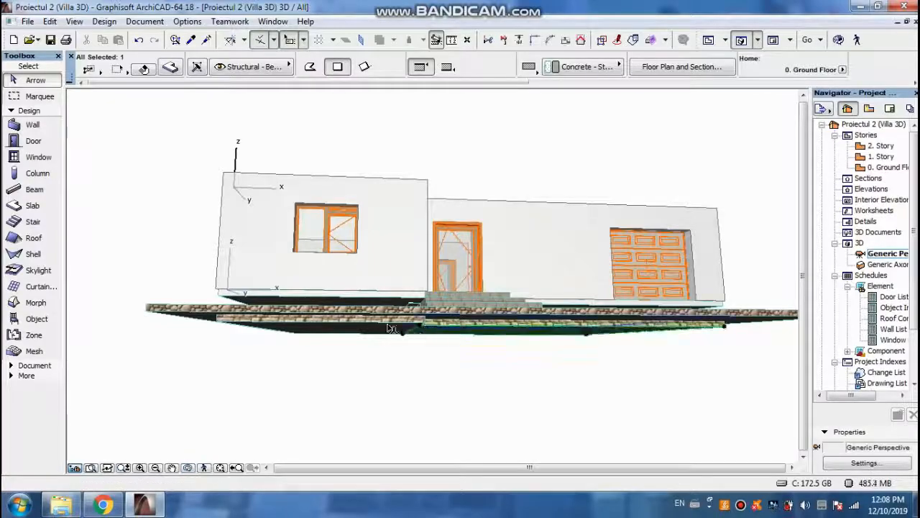
click(391, 325)
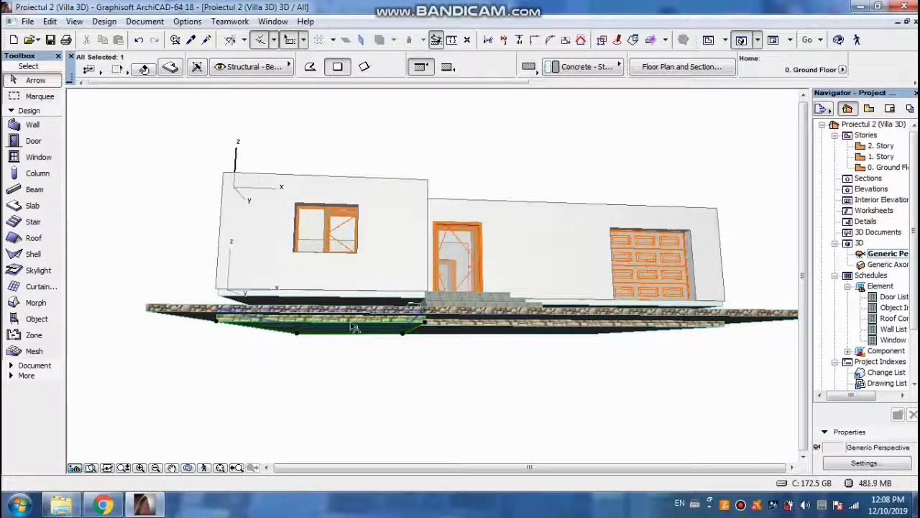
shift+click(476, 334)
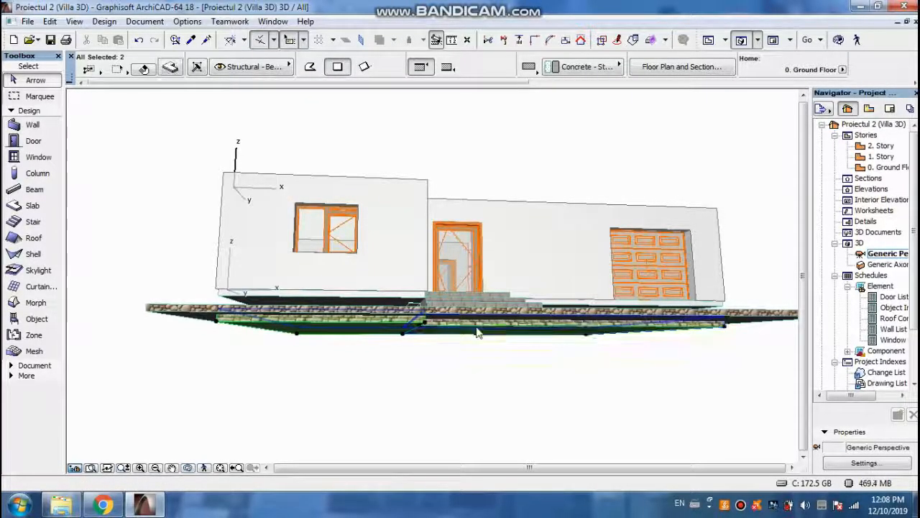
right_click(476, 333)
click(536, 56)
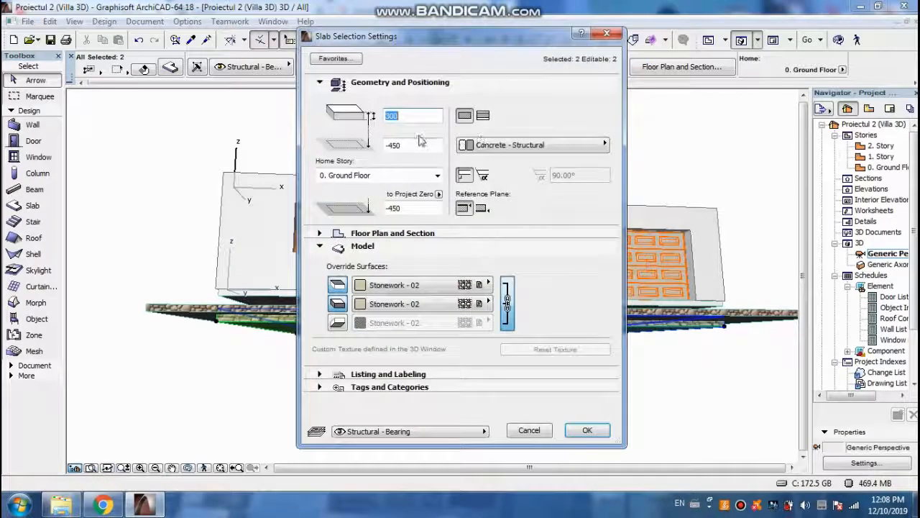
click(411, 145)
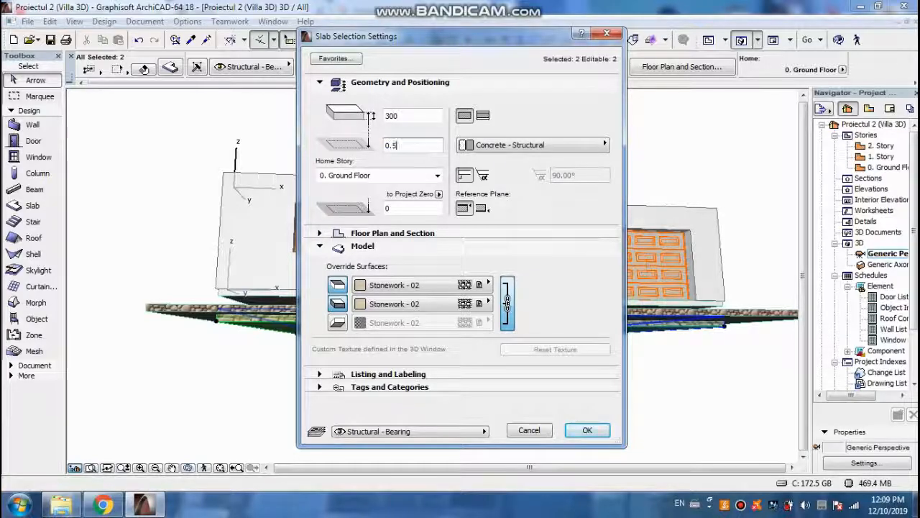
key(BackSpace)
key(BackSpace)
key(BackSpace)
text(1)
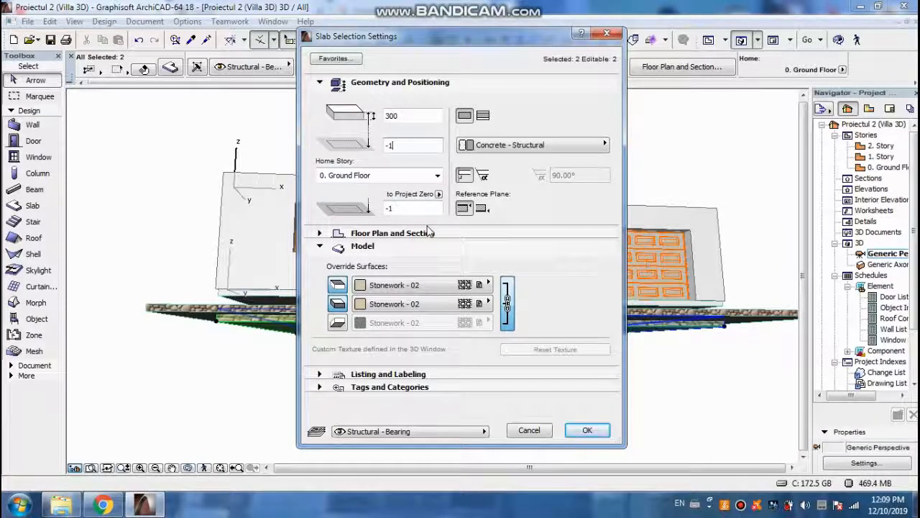
click(588, 430)
key(Escape)
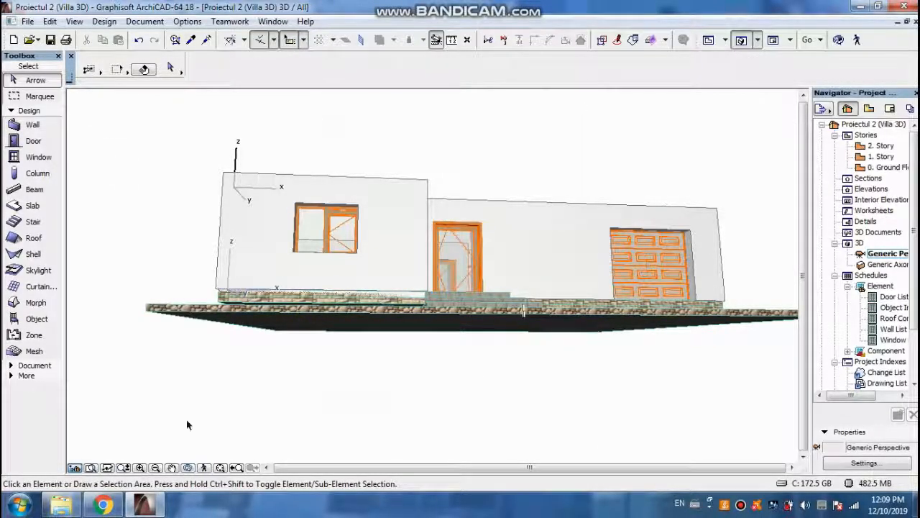
Examine the stonework base along the front facade in 3D, including how it meets the entrance steps and the paving
click(188, 467)
drag(343, 263, 403, 321)
scroll(403, 322, up, 5)
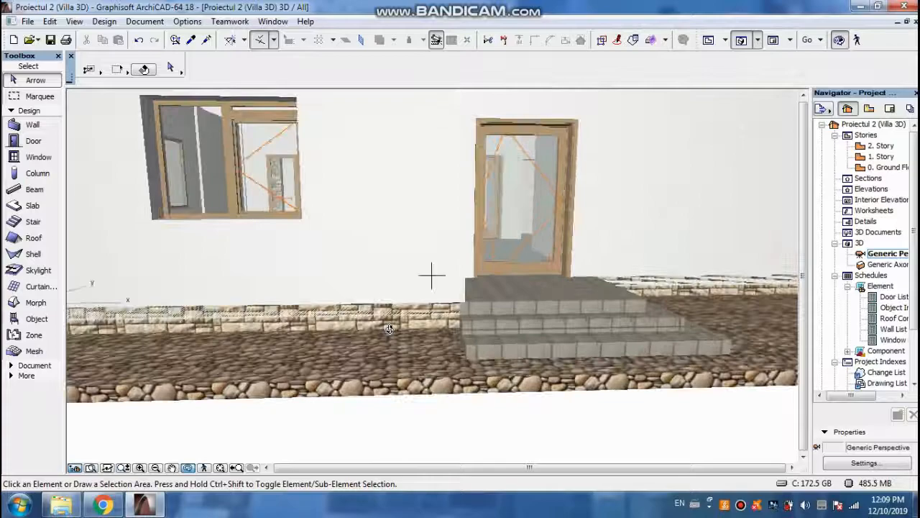
scroll(436, 284, down, 5)
drag(444, 283, 431, 273)
click(396, 307)
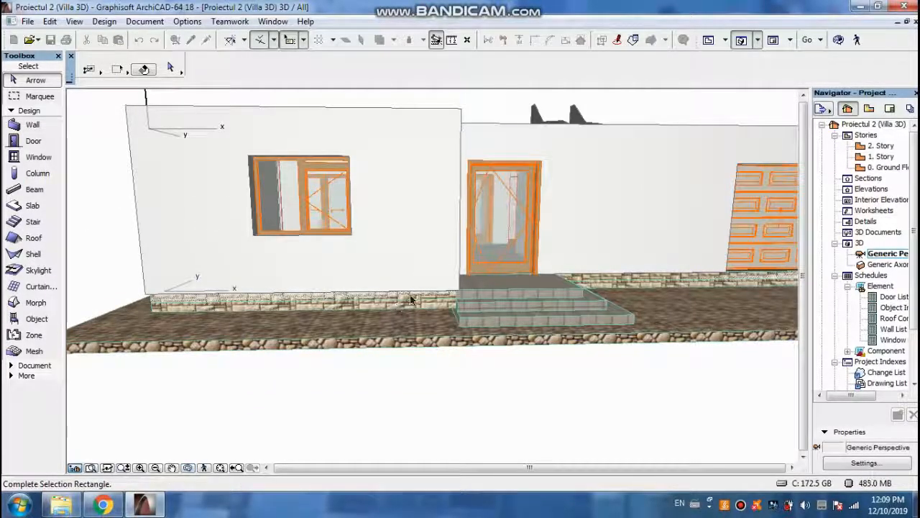
click(162, 307)
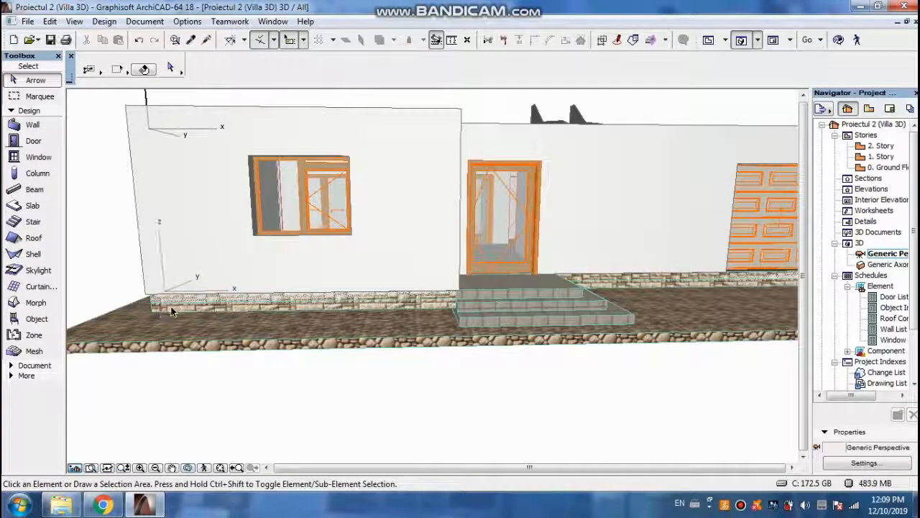
click(188, 467)
drag(222, 403, 241, 385)
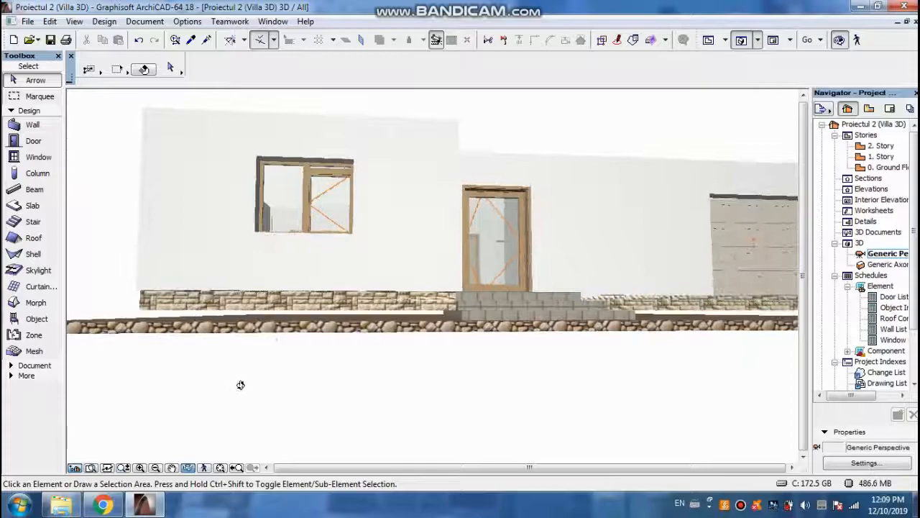
Select both stonework base slabs under the villa's front facade together, set their thickness to 450, and deselect them
click(295, 305)
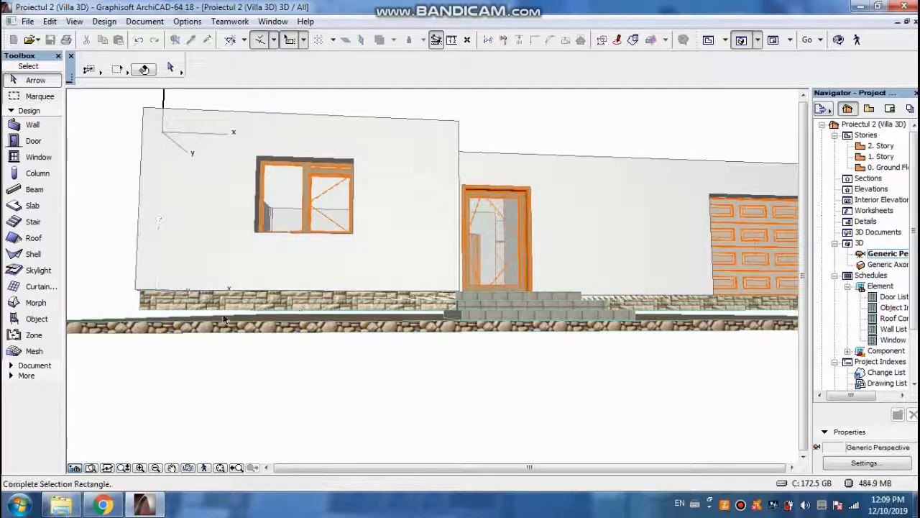
click(150, 307)
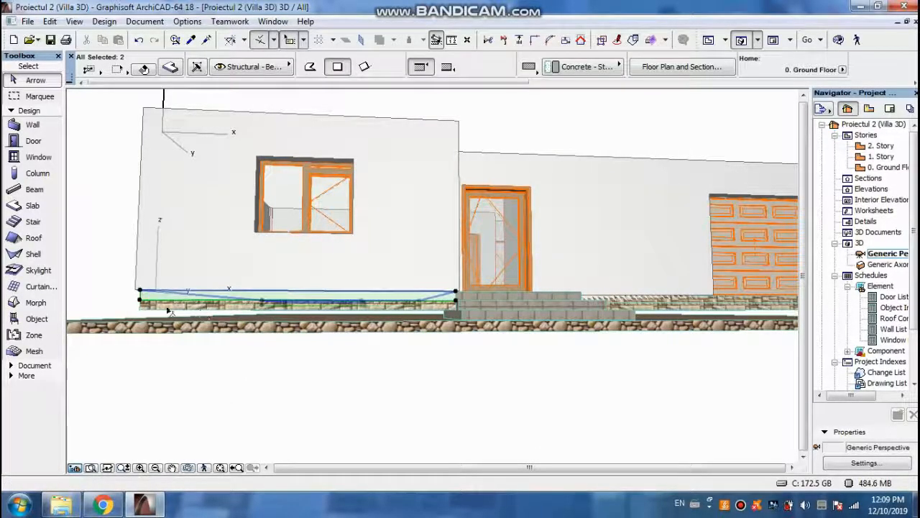
click(140, 302)
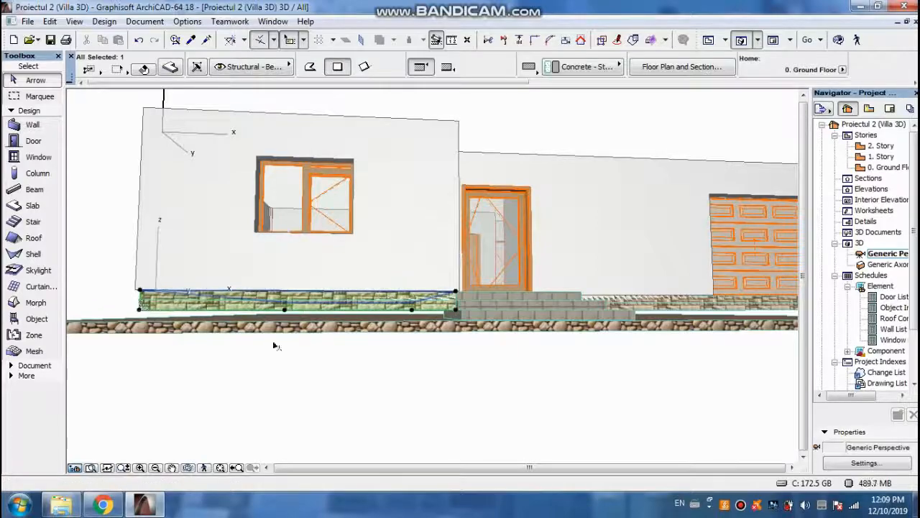
shift+click(708, 308)
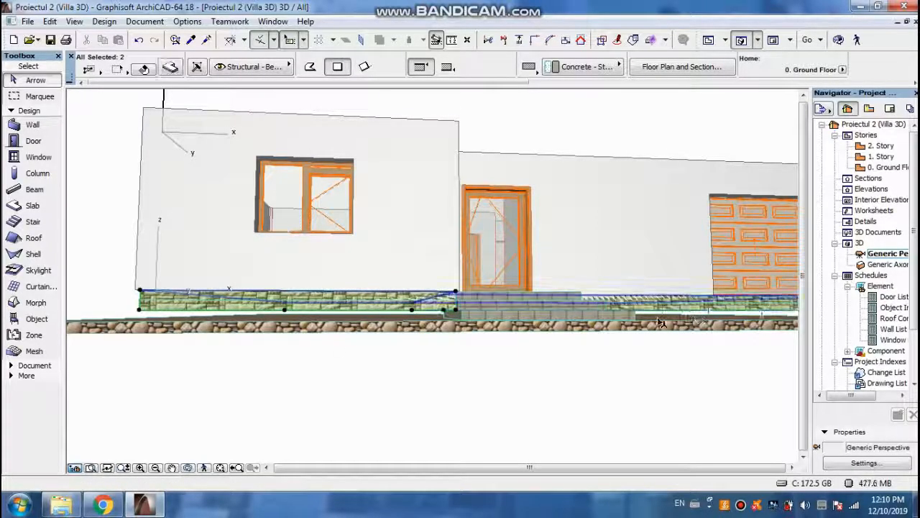
right_click(386, 307)
click(442, 37)
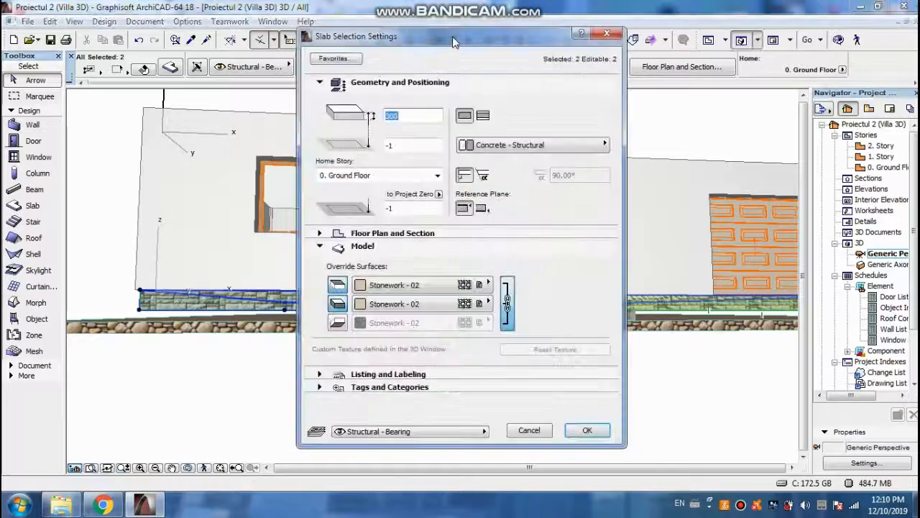
text(450)
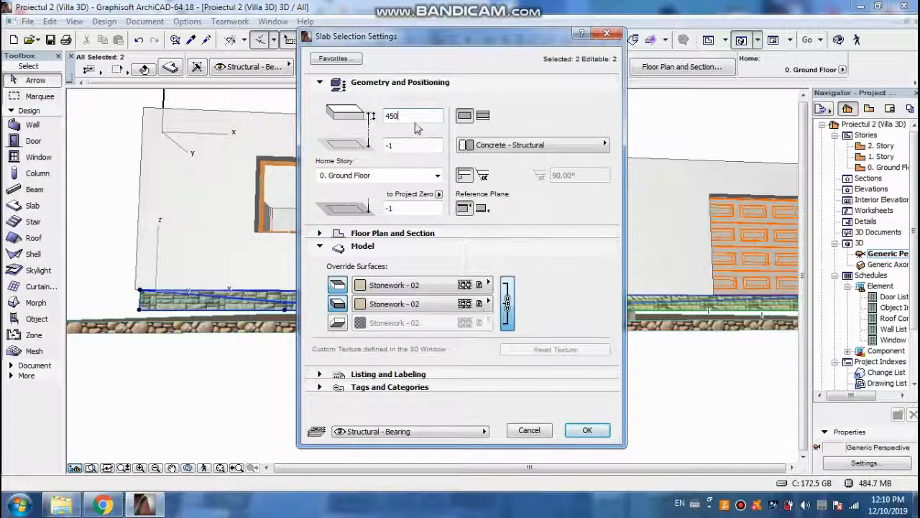
key(Return)
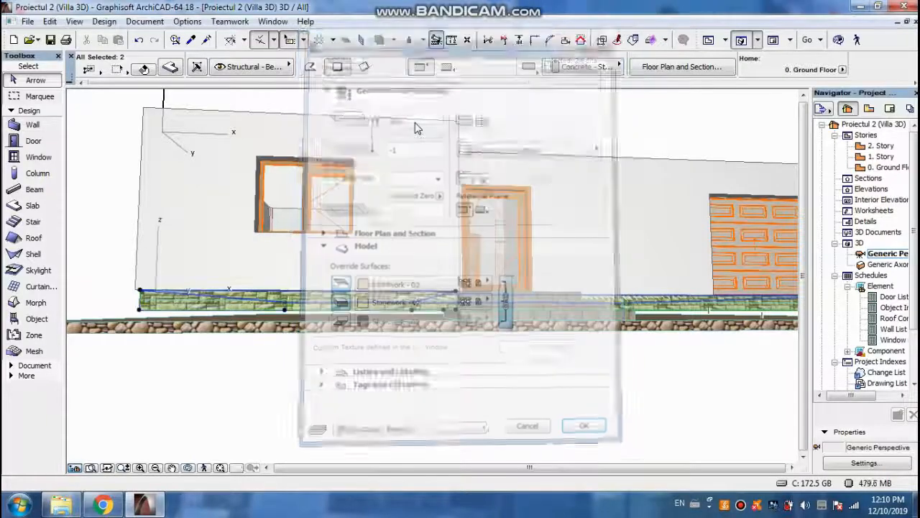
click(437, 358)
scroll(436, 367, down, 2)
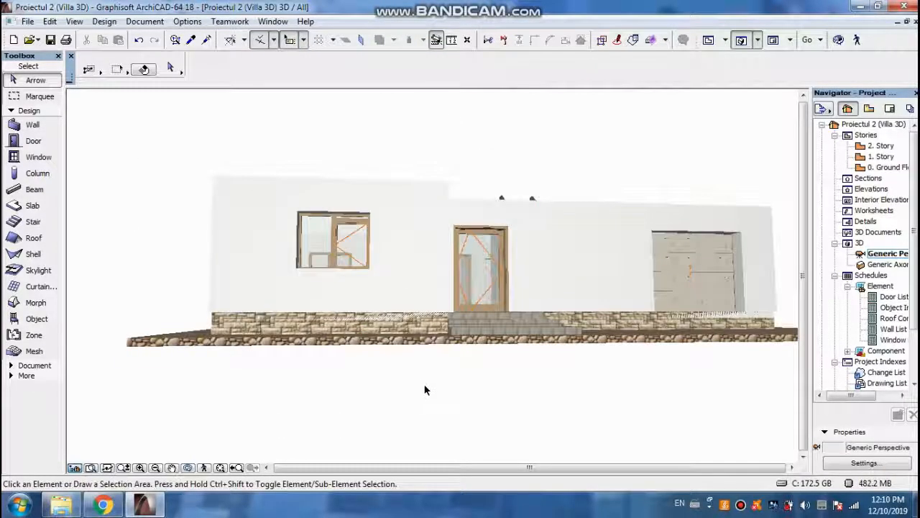
Examine the stonework base, entrance steps, paving and open rooms in 3D from the front and above, and return to the ground floor plan
click(187, 468)
scroll(285, 335, up, 3)
drag(285, 335, 317, 169)
scroll(269, 310, up, 3)
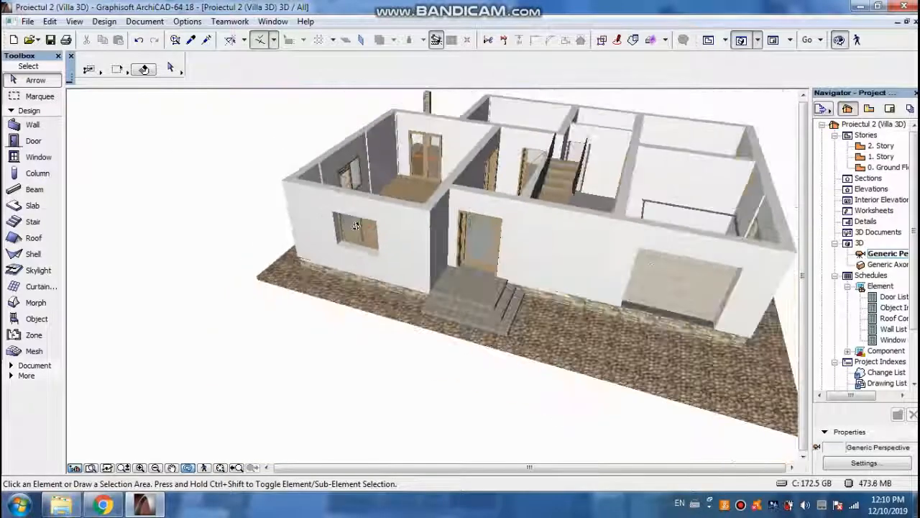
scroll(590, 254, down, 4)
drag(590, 255, 543, 185)
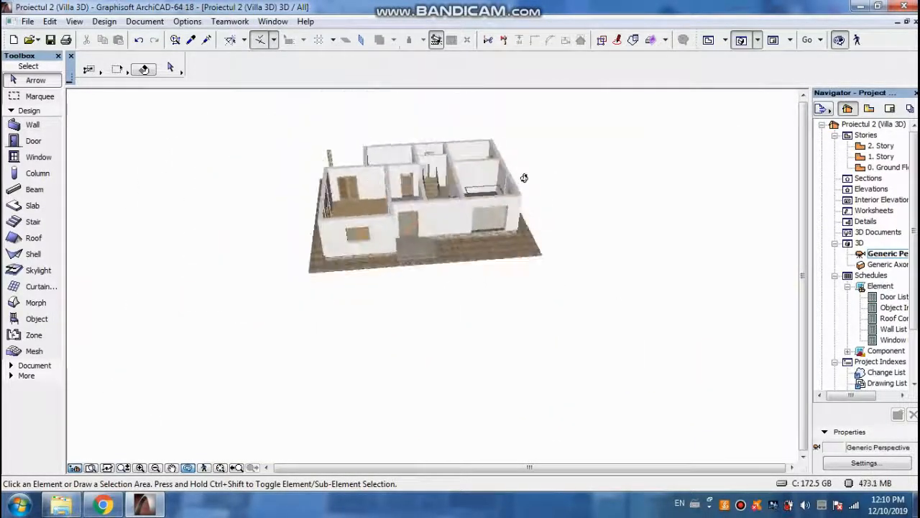
scroll(496, 180, up, 4)
drag(405, 220, 428, 289)
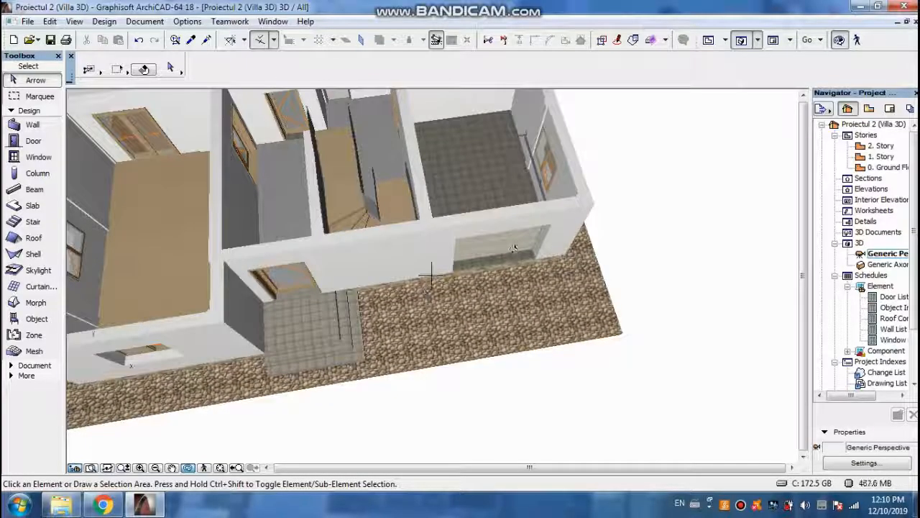
scroll(513, 248, down, 5)
drag(514, 248, 475, 243)
key(Escape)
key(F2)
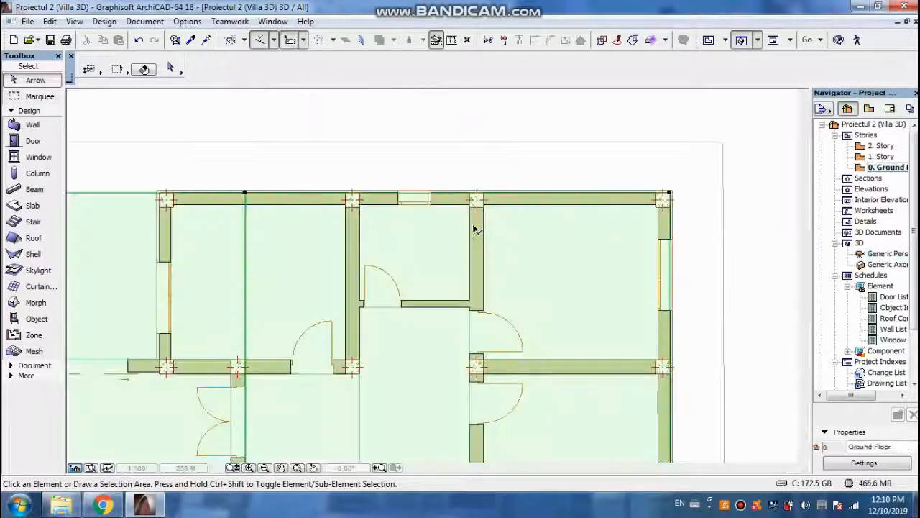